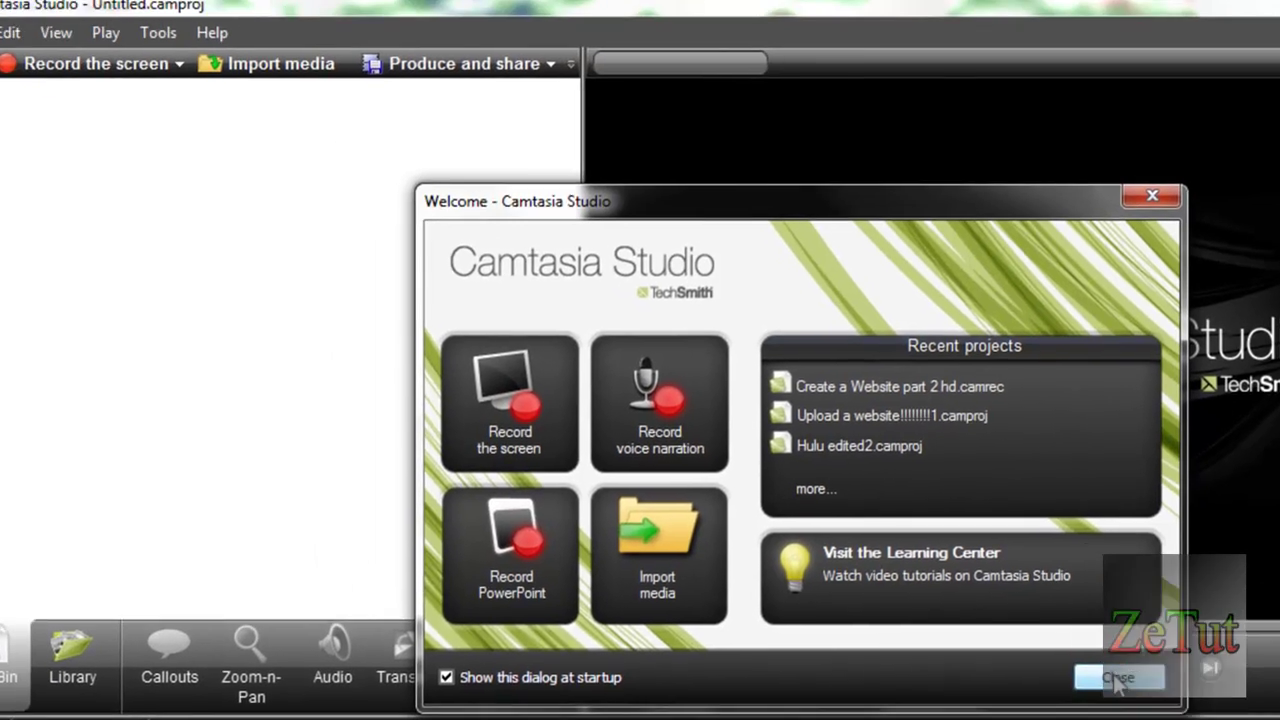
Import the Create a Website part 1 recording and place it on the Video 1 track
left_click(996, 603)
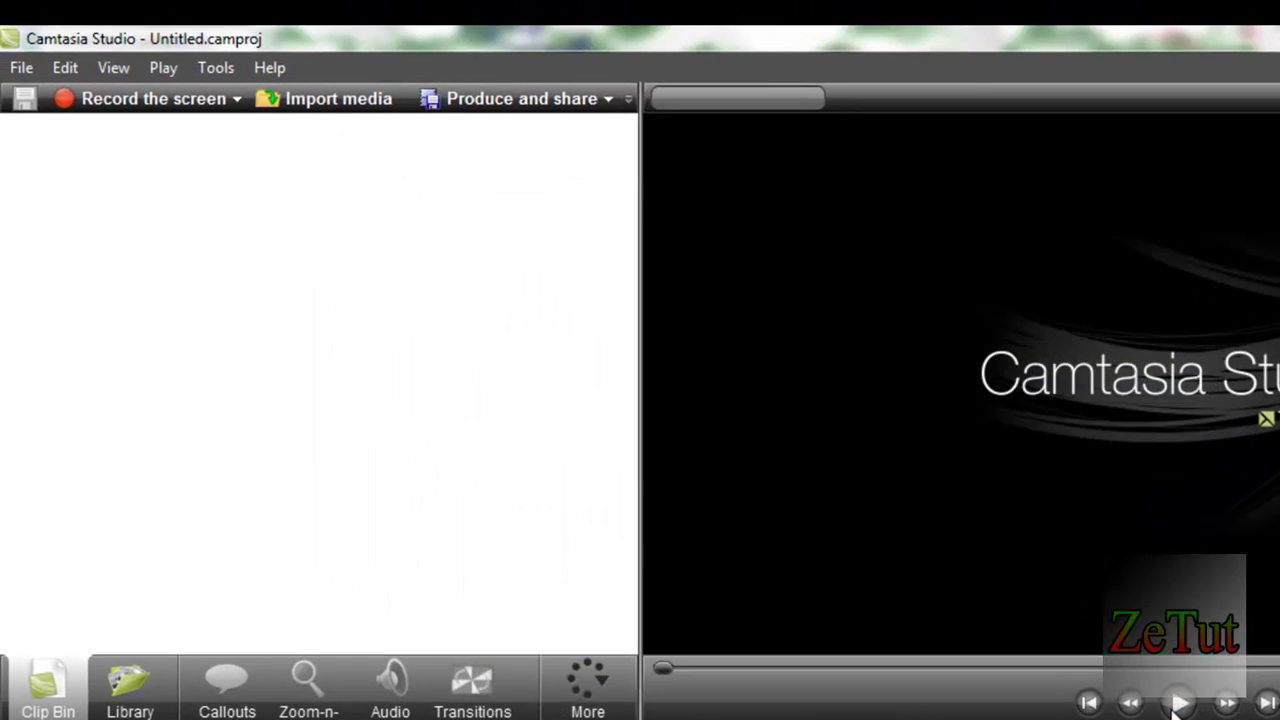
left_click(338, 117)
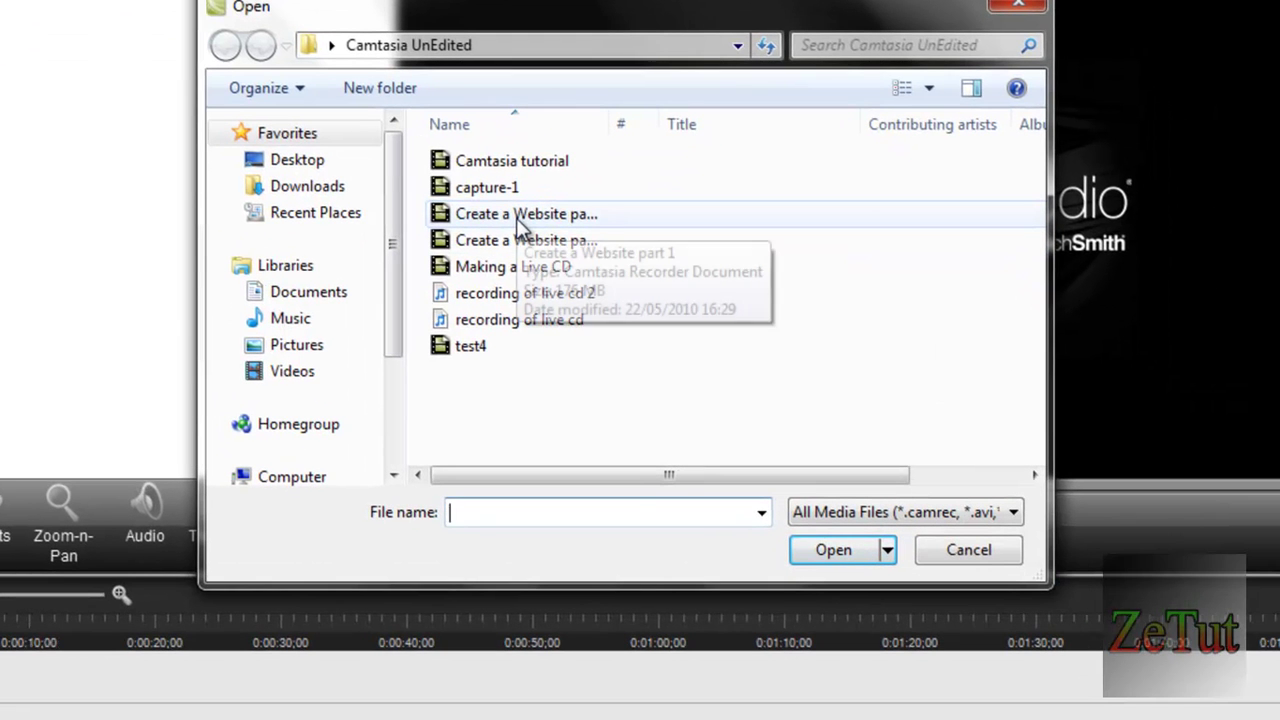
left_click(514, 220)
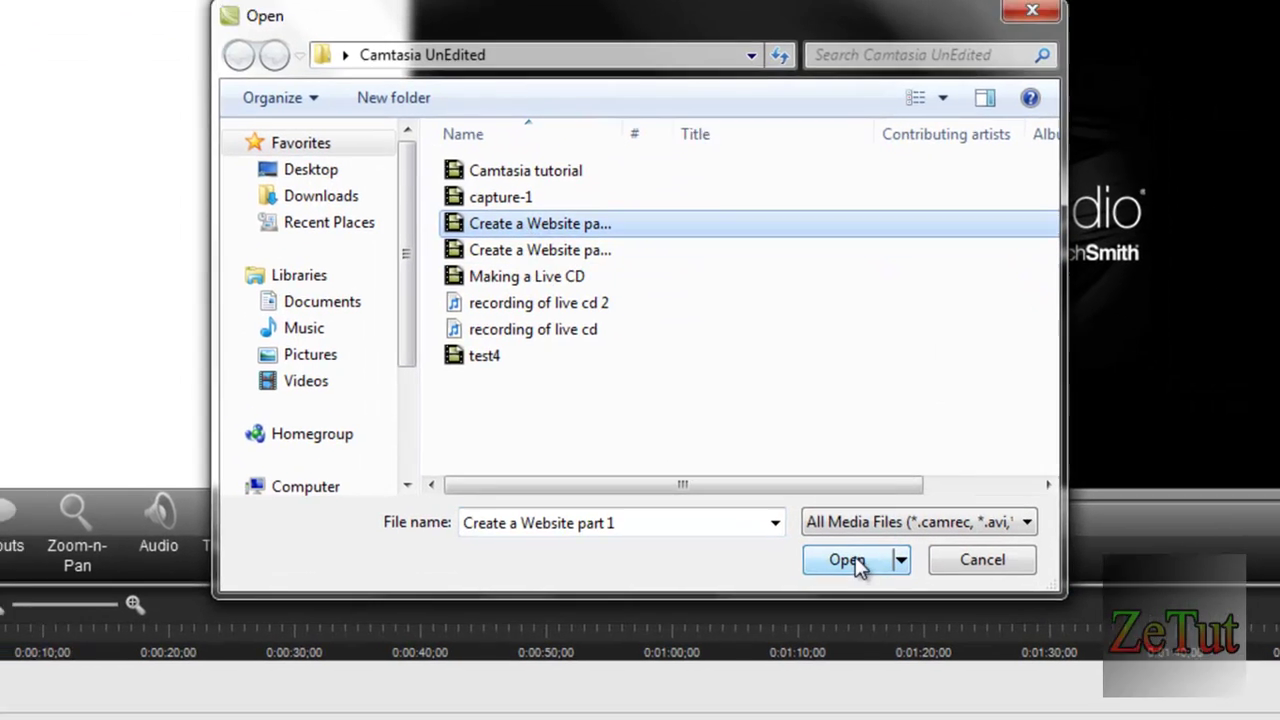
left_click(833, 550)
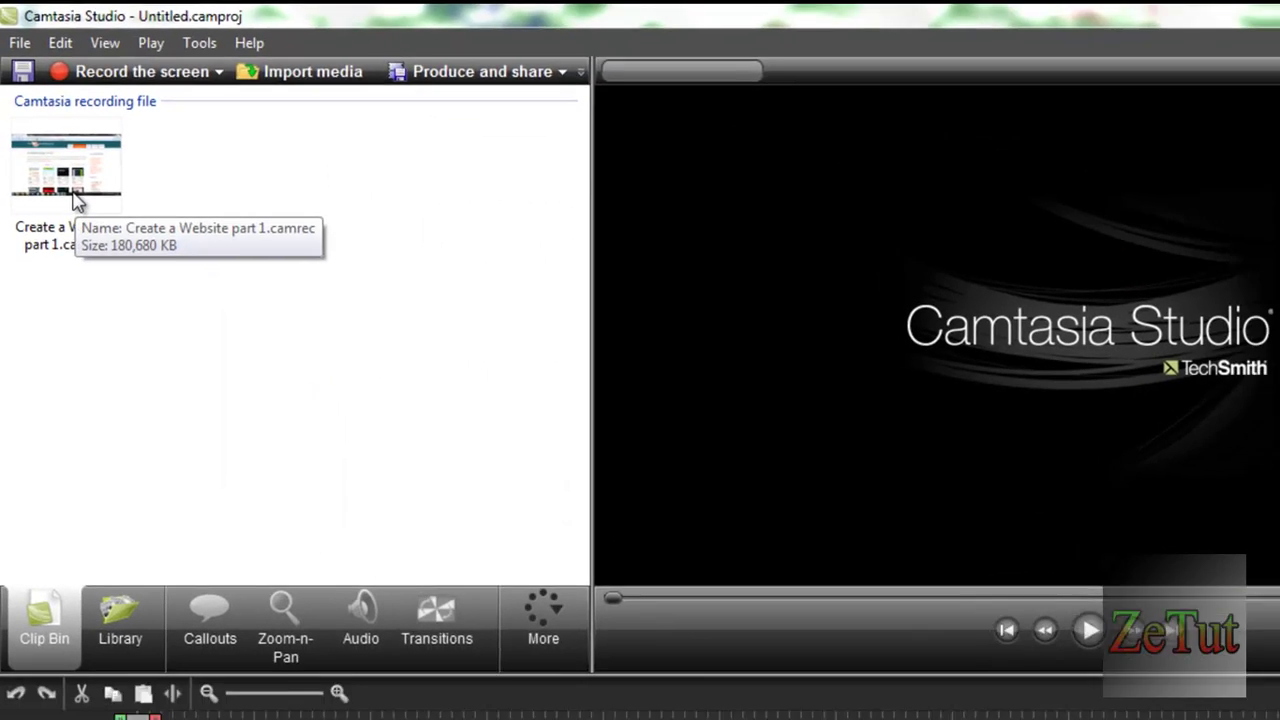
left_click_drag(81, 233, 285, 719)
left_click_drag(228, 620, 229, 623)
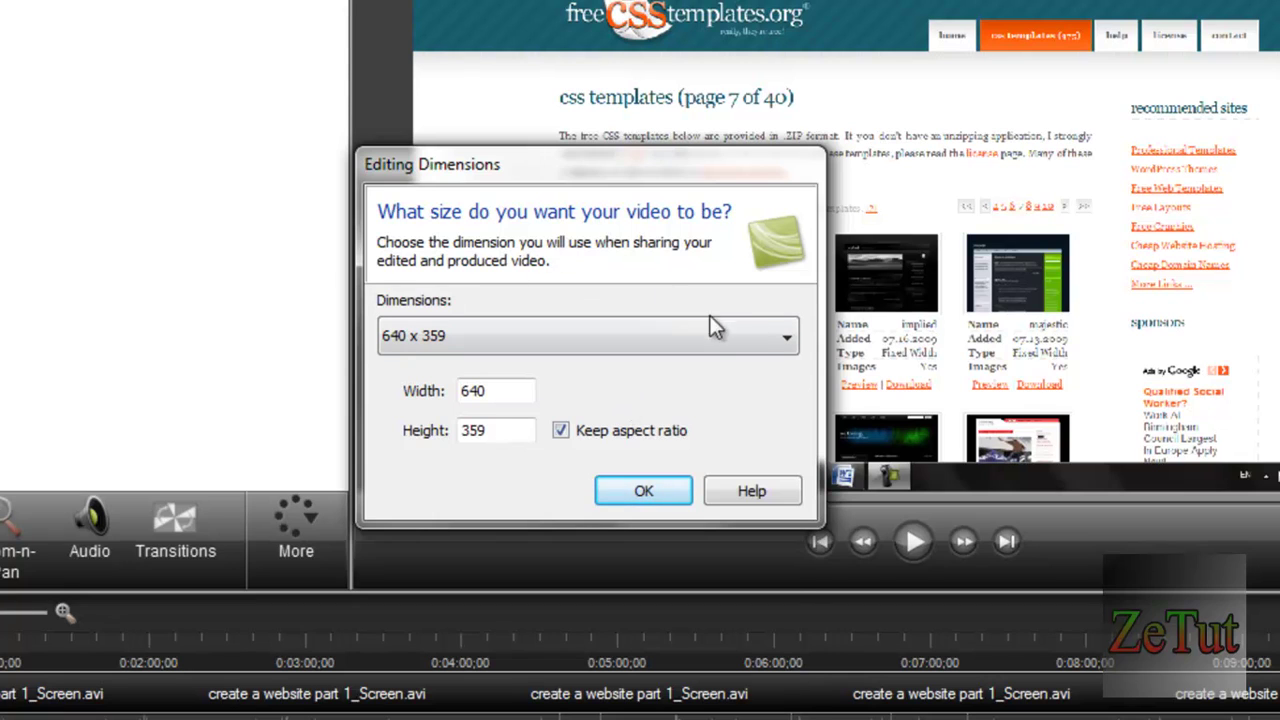
Set the editing dimensions to 1280 x 720 (YouTube & HD)
left_click(708, 325)
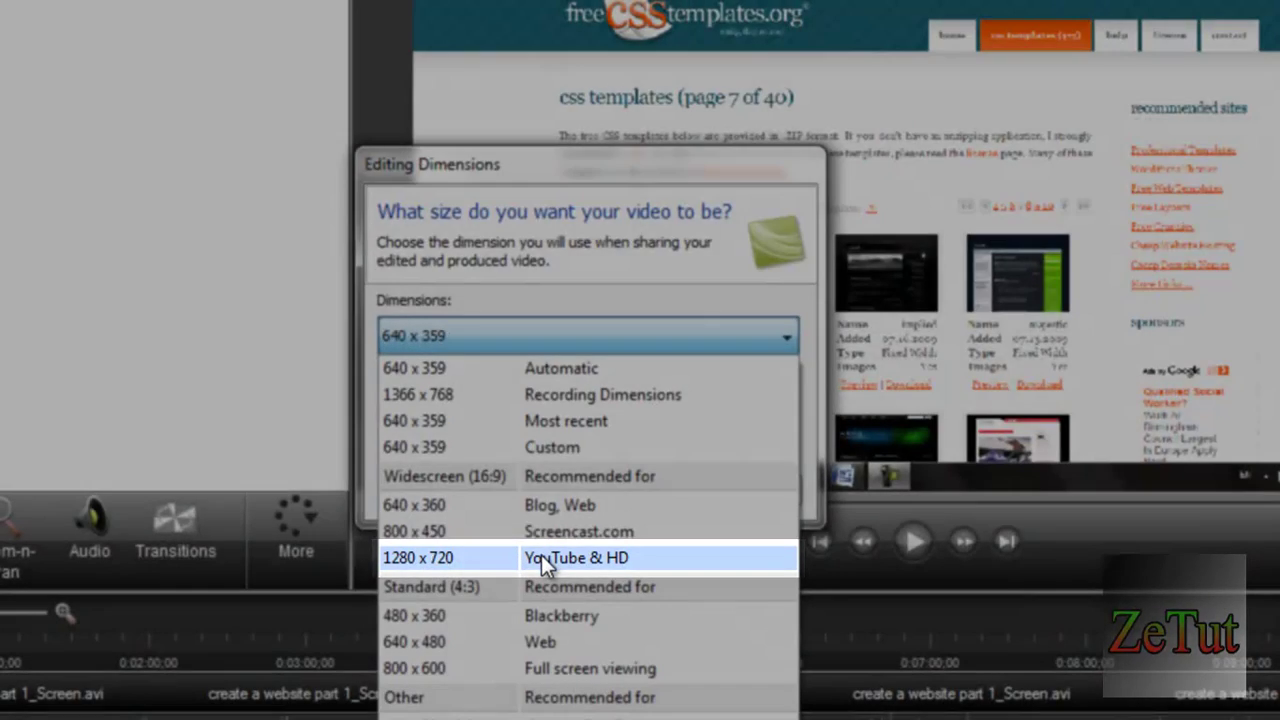
left_click(541, 555)
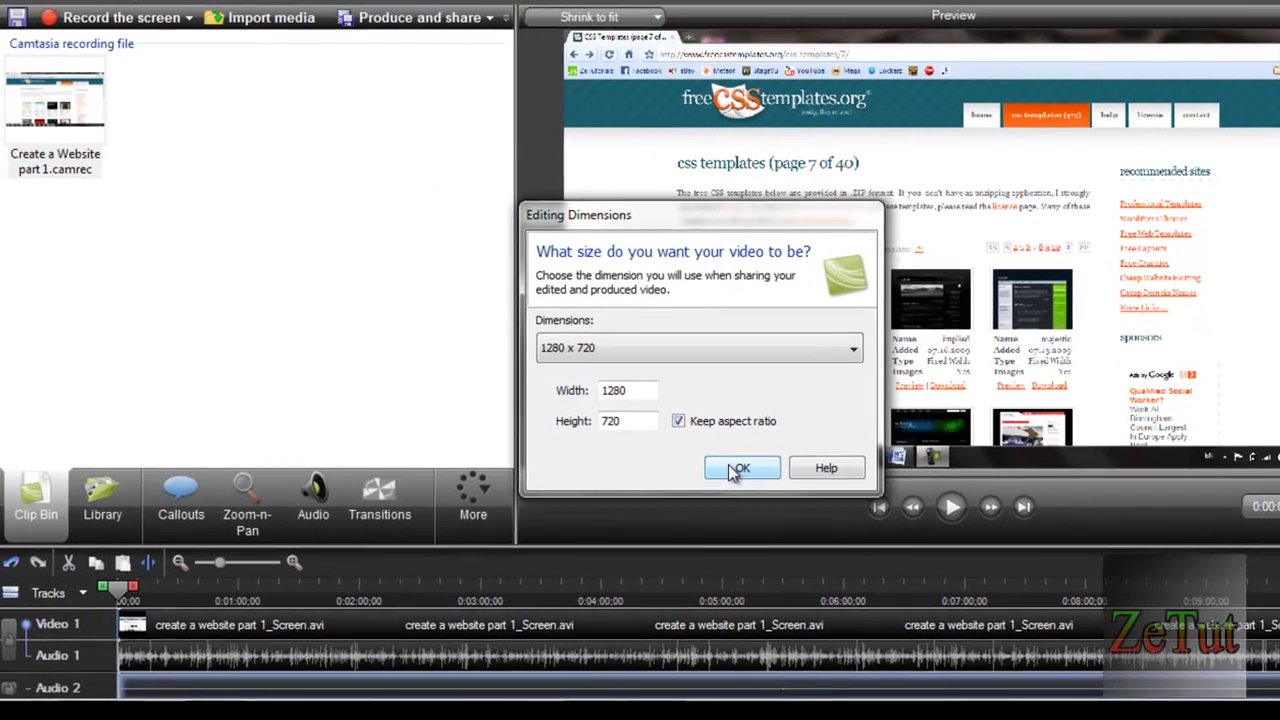
left_click(630, 494)
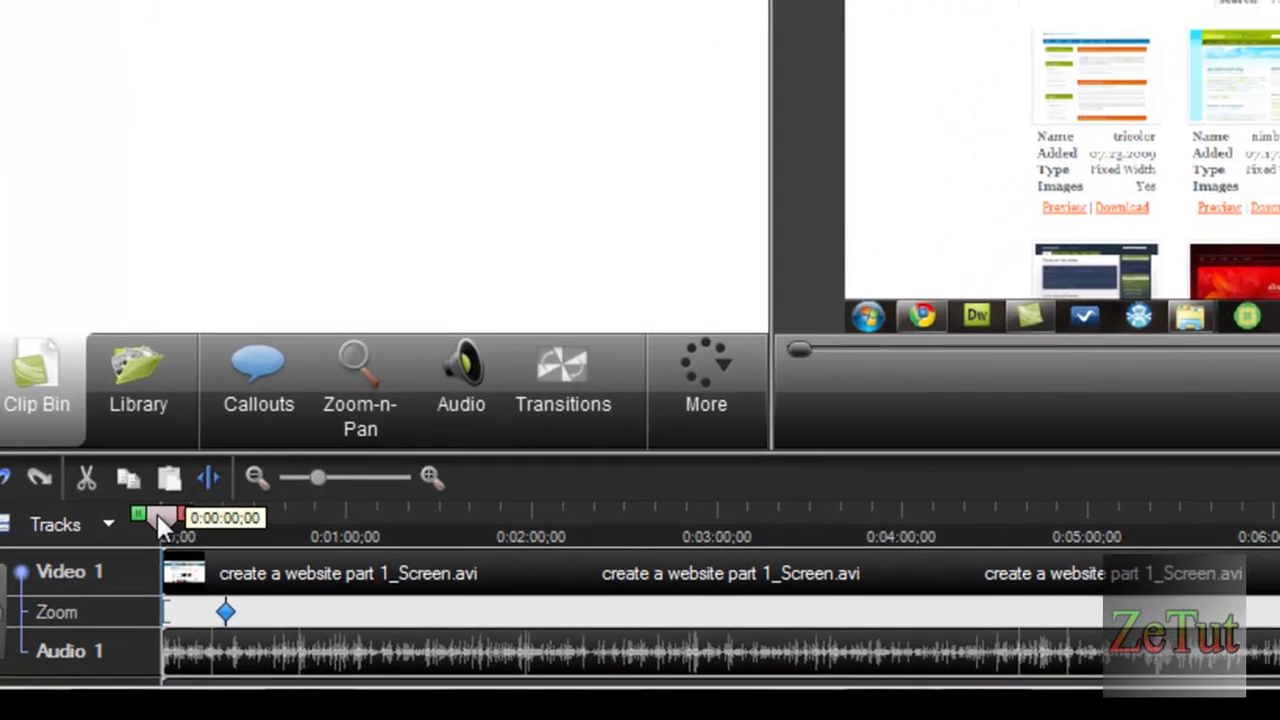
Select the opening range up to about 0:27 of part 1 and cut it away
left_click_drag(131, 590, 175, 592)
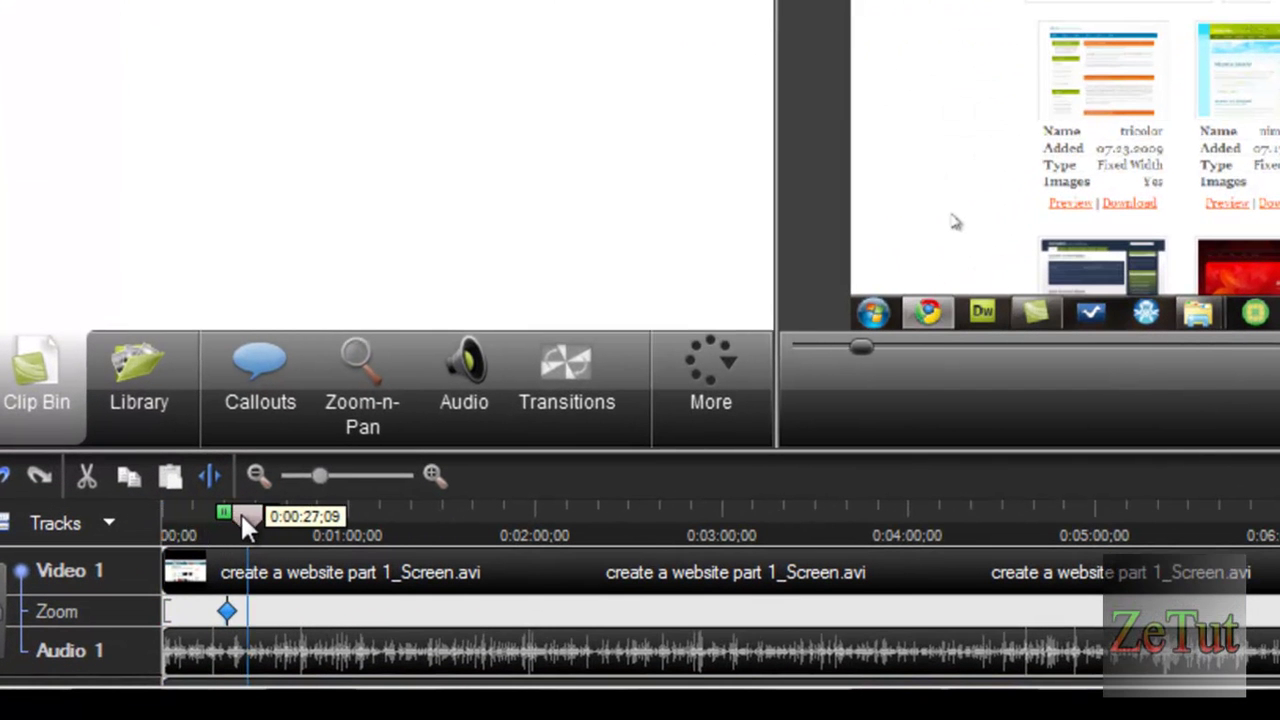
mouse_move(249, 511)
left_mouse_down()
mouse_move(170, 511)
mouse_move(242, 508)
left_mouse_up()
left_click_drag(230, 515, 130, 513)
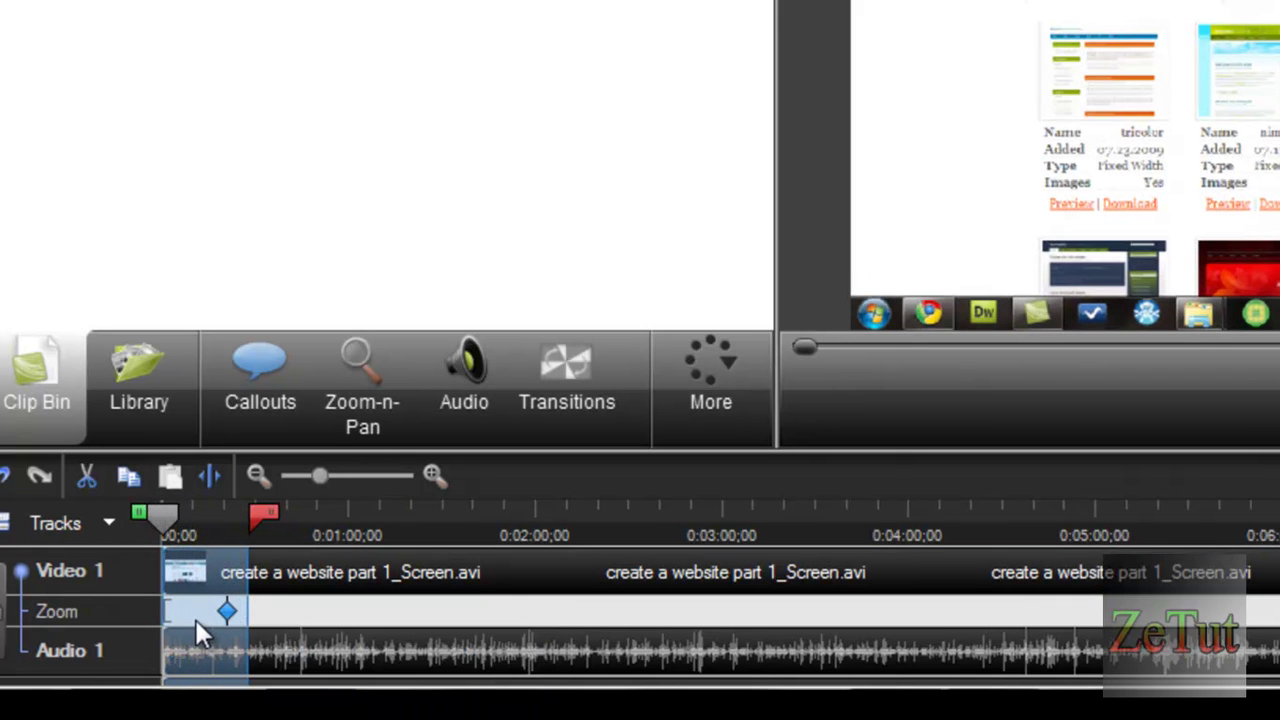
left_click(95, 478)
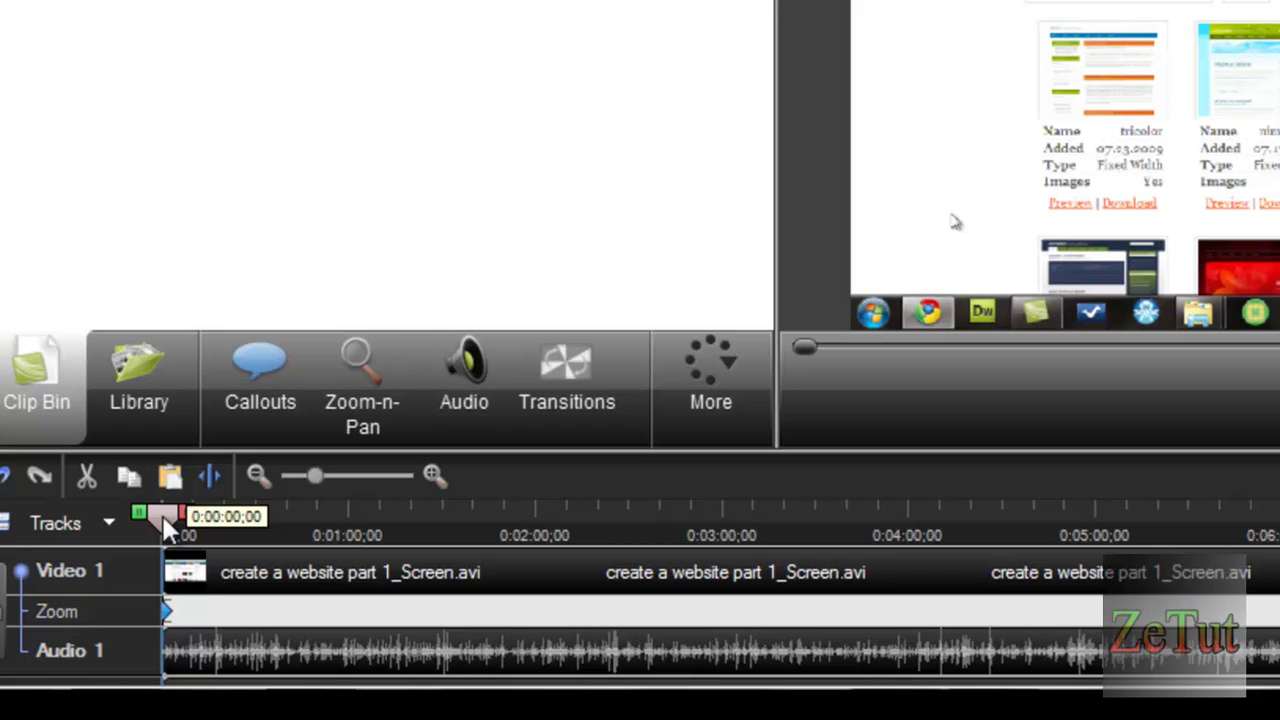
Select everything after about 0:26 in part 1 and cut it
mouse_move(163, 522)
left_mouse_down()
mouse_move(523, 512)
mouse_move(1168, 414)
mouse_move(1279, 420)
left_mouse_up()
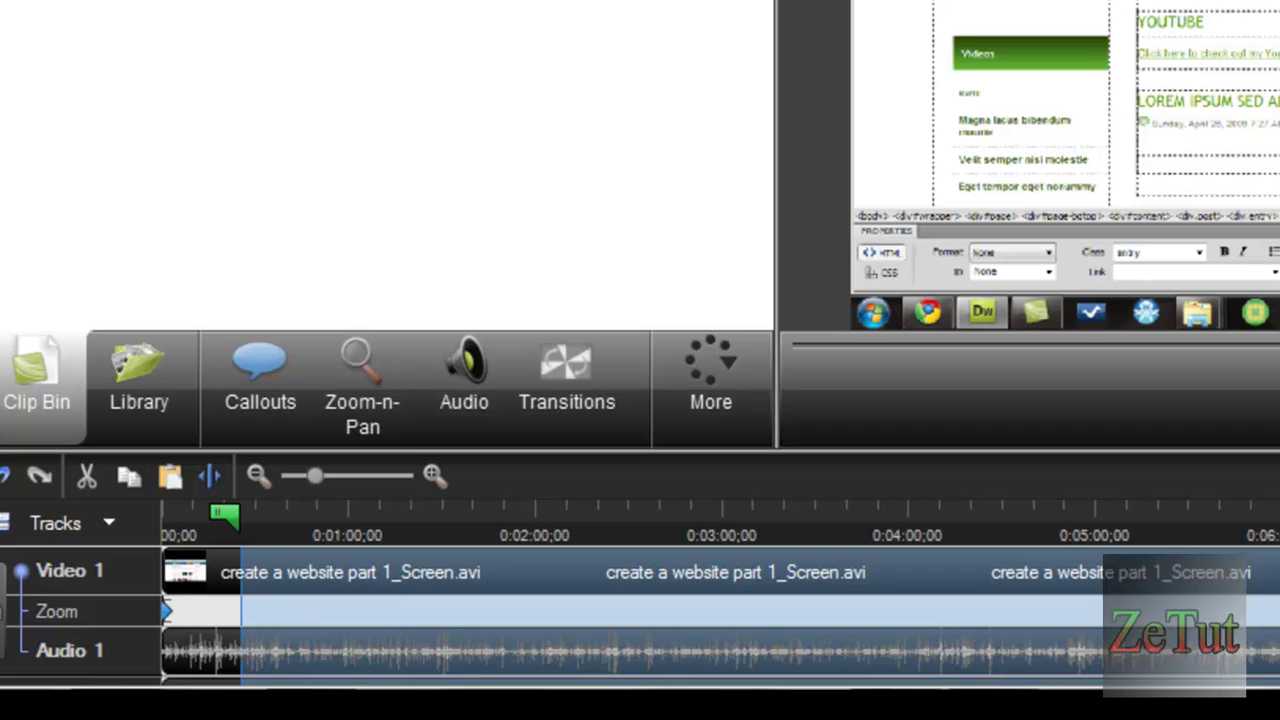
mouse_move(1279, 420)
left_mouse_down()
mouse_move(957, 480)
mouse_move(466, 467)
mouse_move(241, 478)
mouse_move(264, 514)
mouse_move(870, 588)
mouse_move(1240, 540)
mouse_move(1279, 520)
left_mouse_up()
left_click(218, 504)
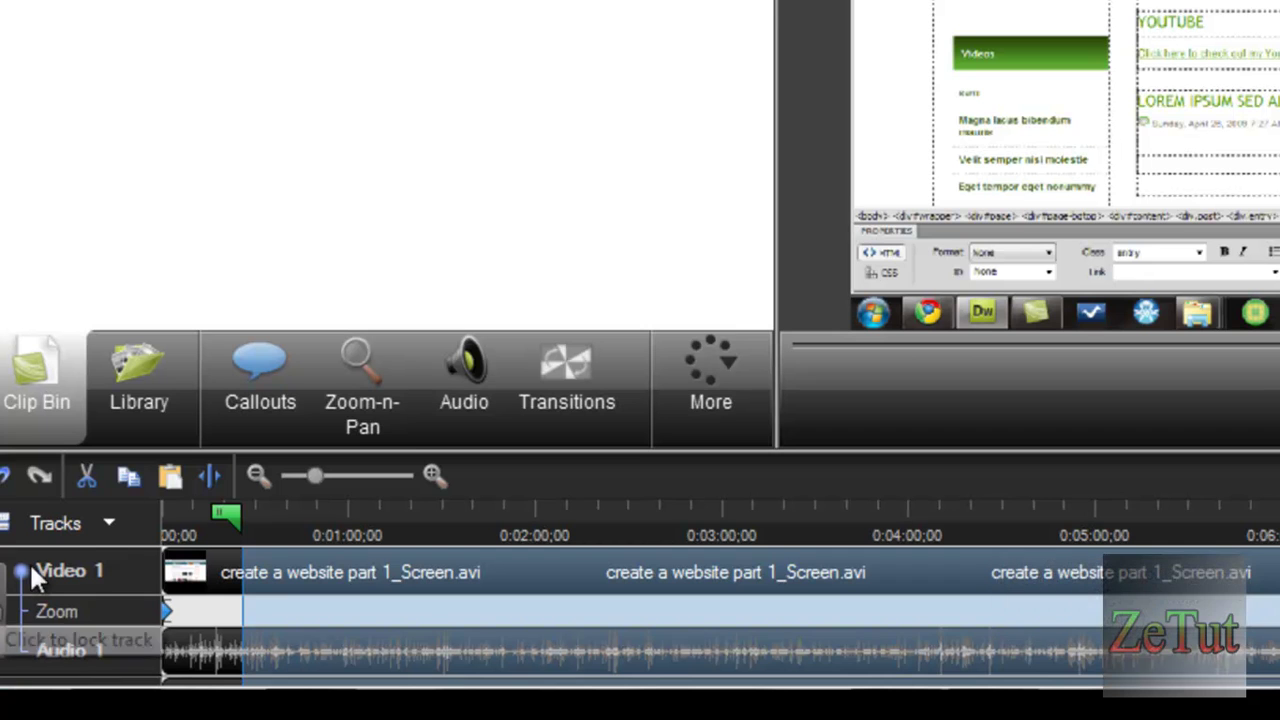
left_click(75, 478)
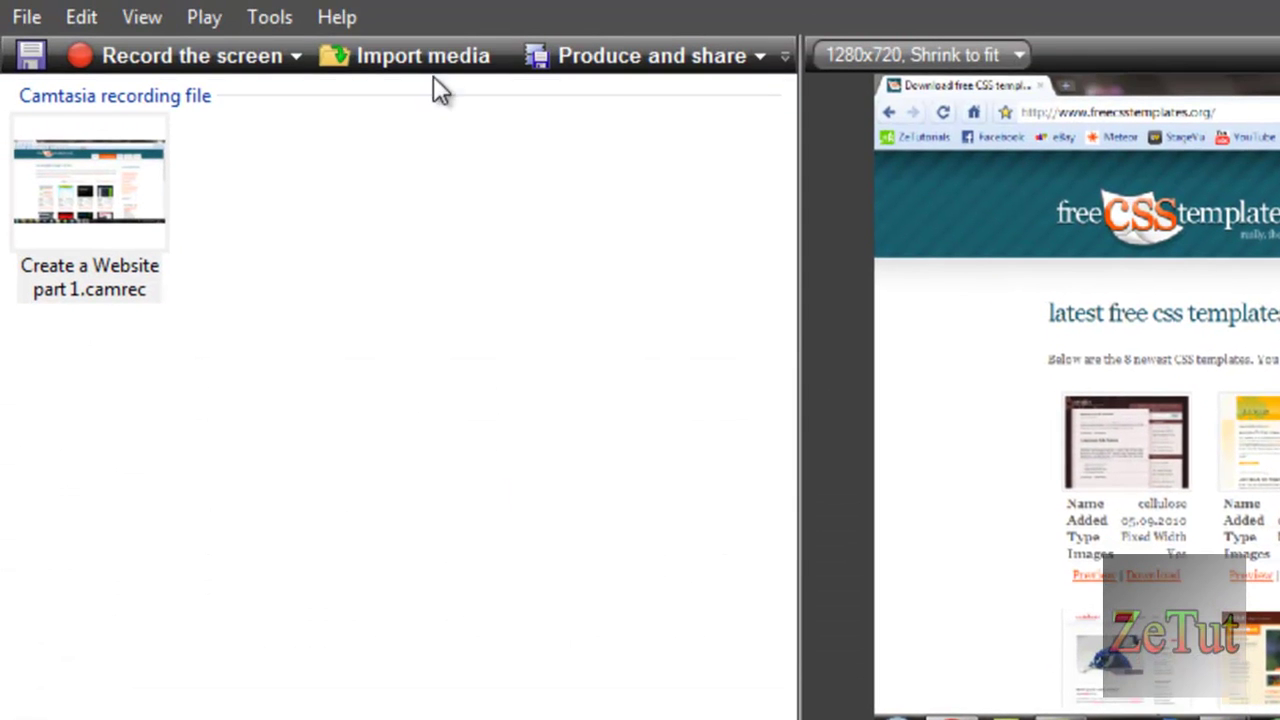
Import the Create a Website part 2 recording and drop it on Video 1 after part 1
left_click(428, 66)
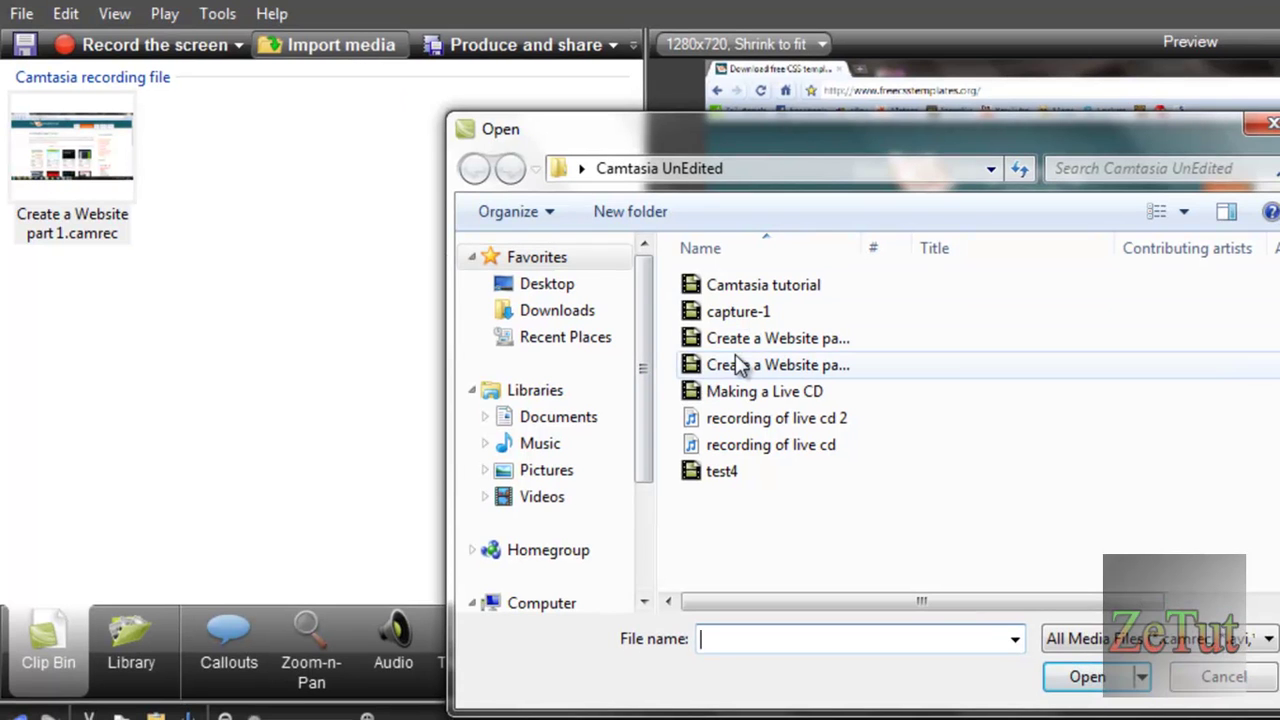
left_click(740, 345)
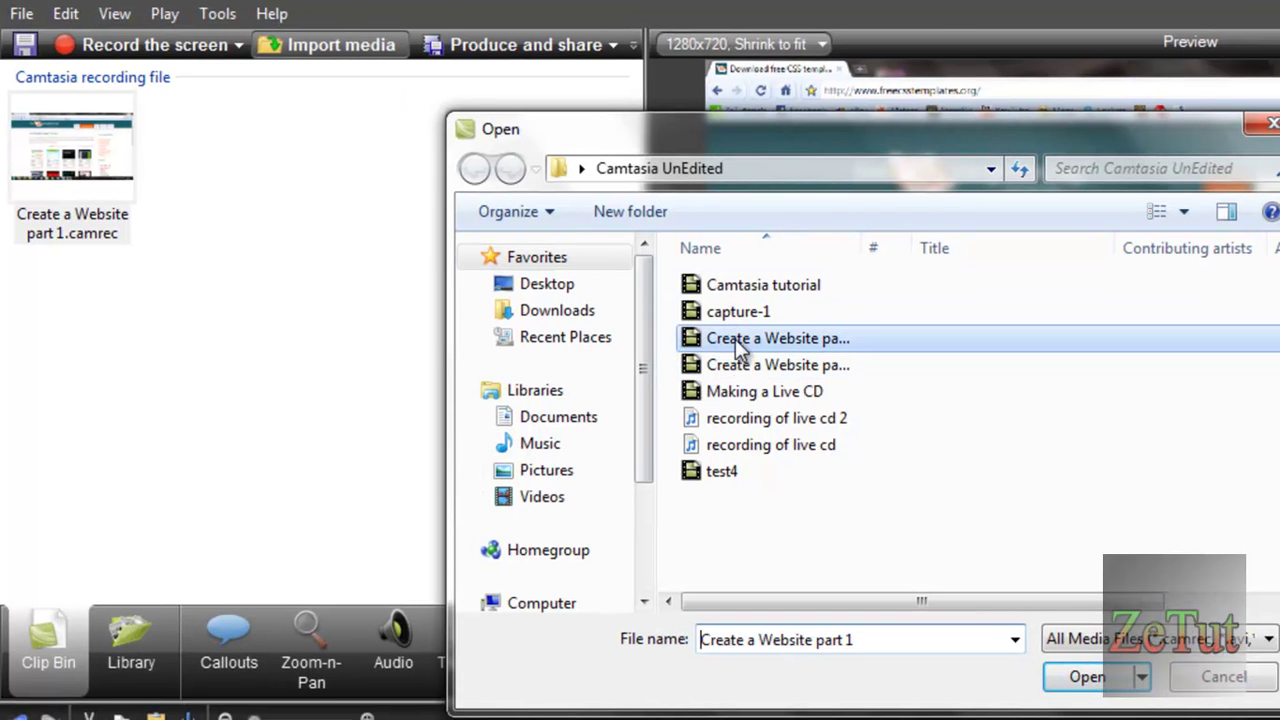
left_click(748, 370)
double_click(748, 370)
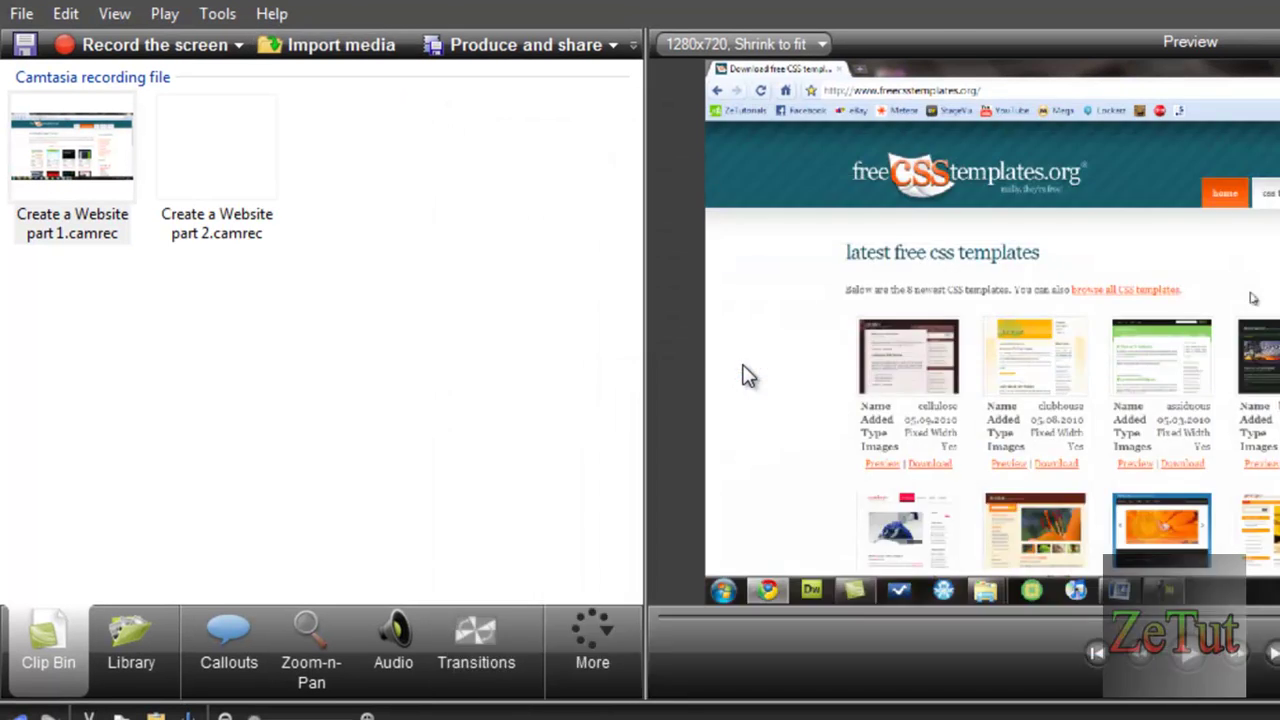
left_click(241, 165)
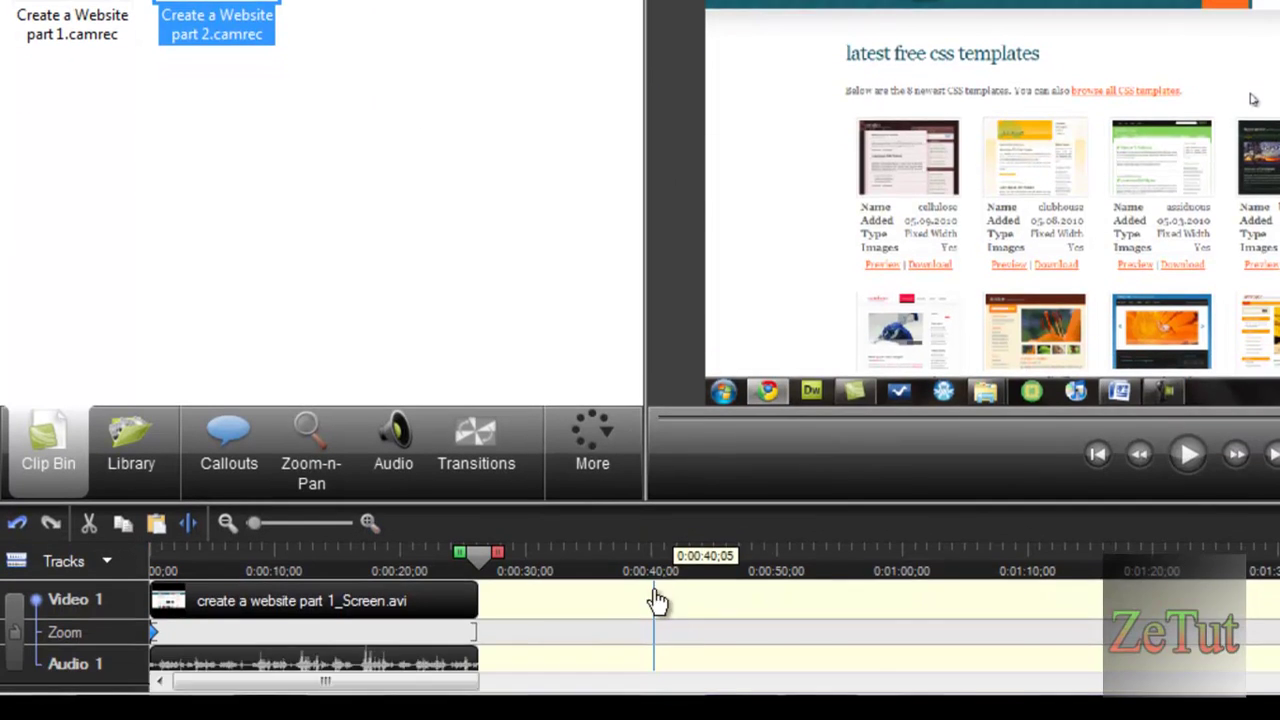
left_click_drag(655, 600, 655, 600)
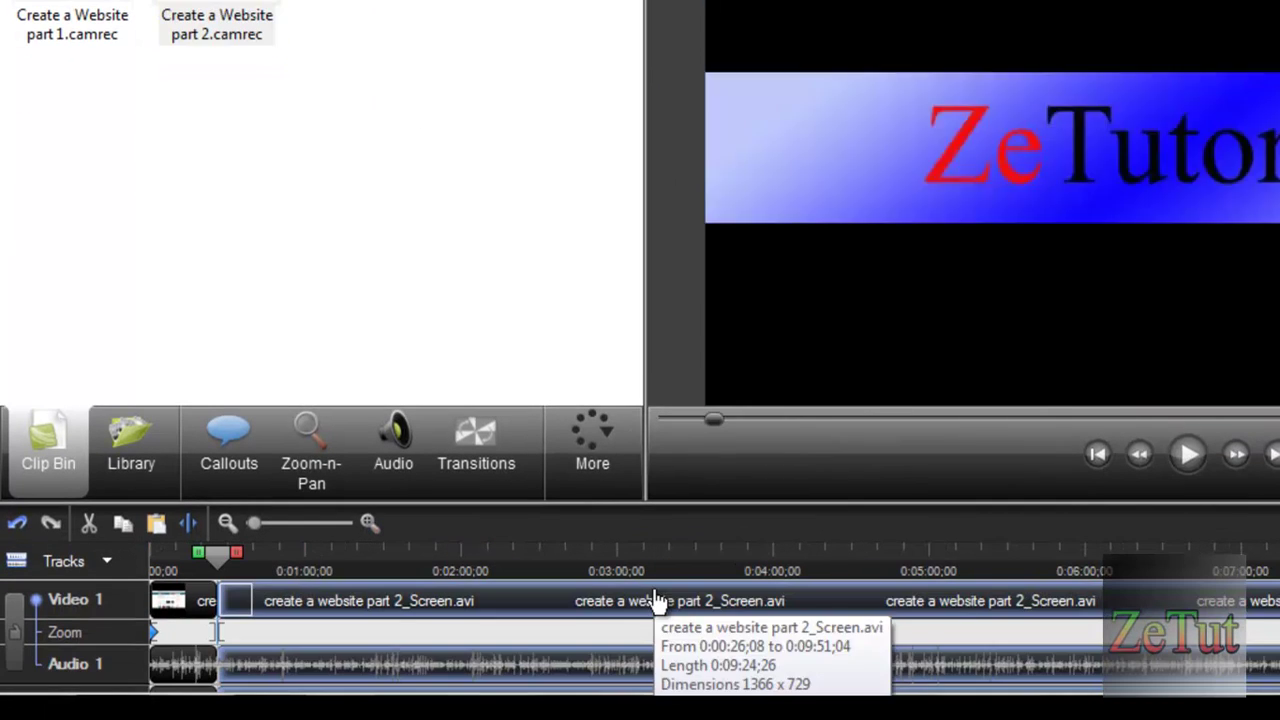
Cut the unwanted range from part 2, then zoom the timeline in for detail
left_click_drag(214, 560, 1275, 556)
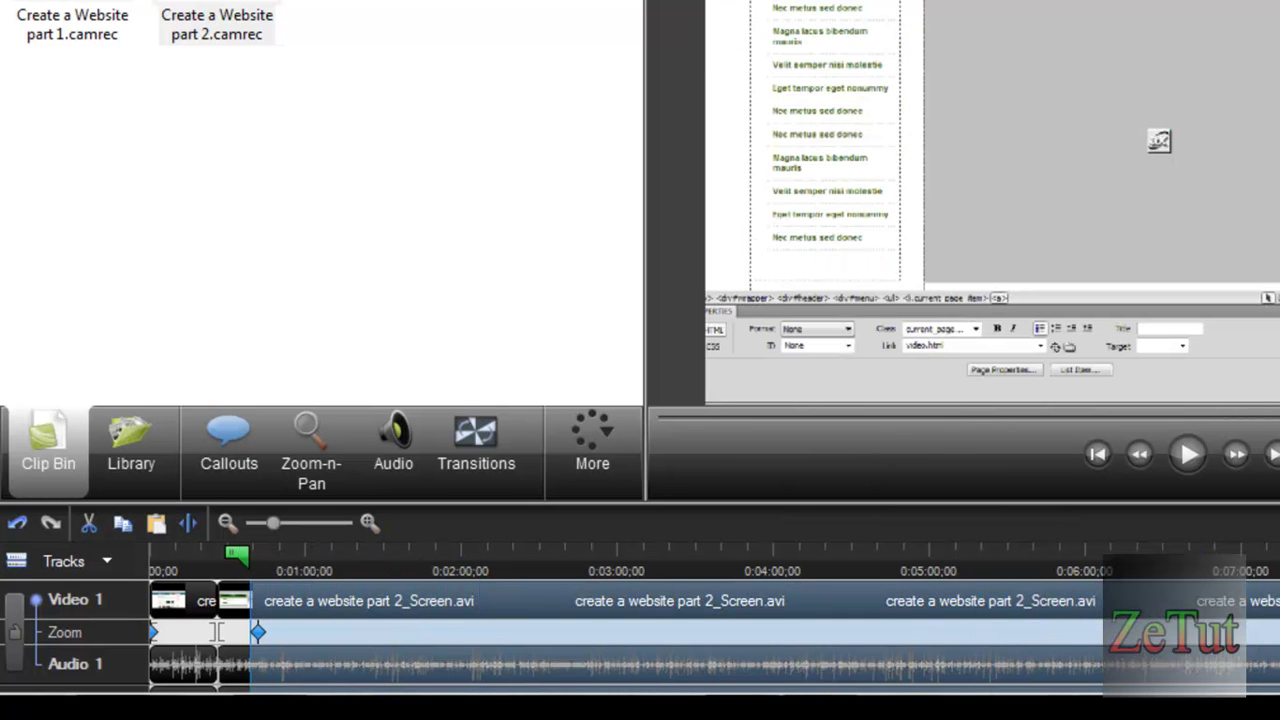
left_click(97, 526)
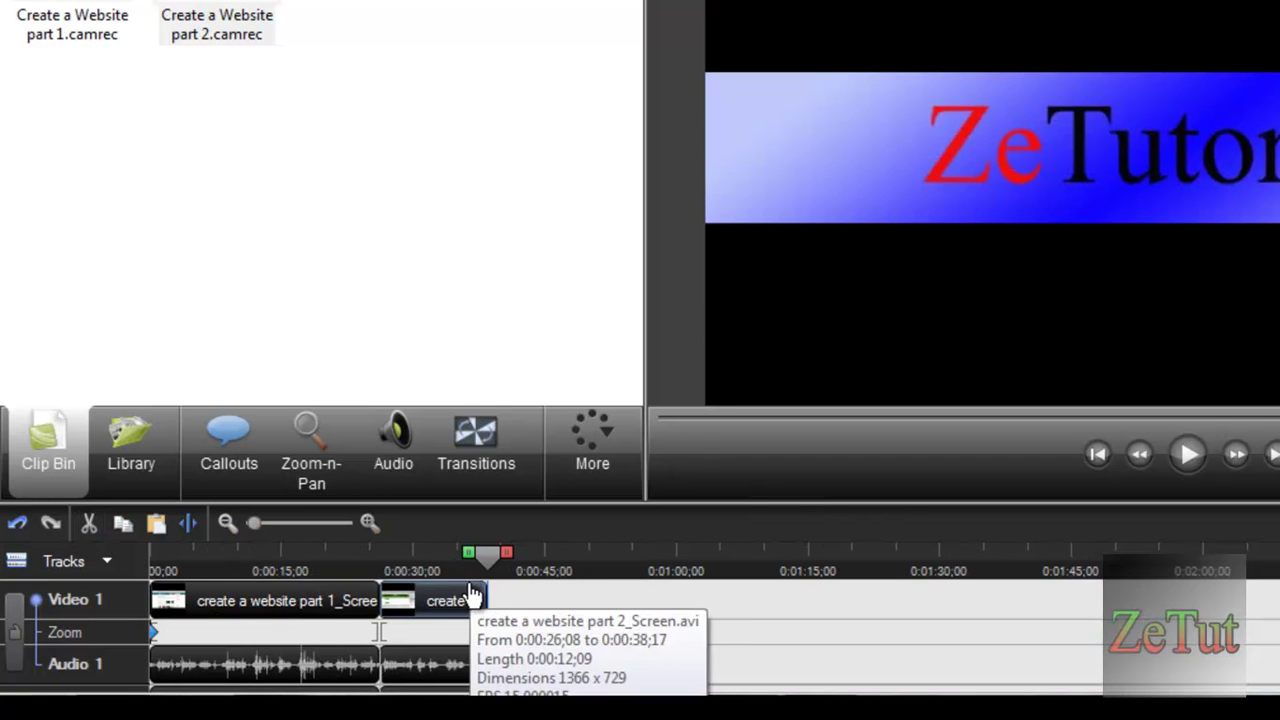
mouse_move(486, 554)
left_mouse_down()
mouse_move(380, 552)
mouse_move(500, 548)
left_mouse_up()
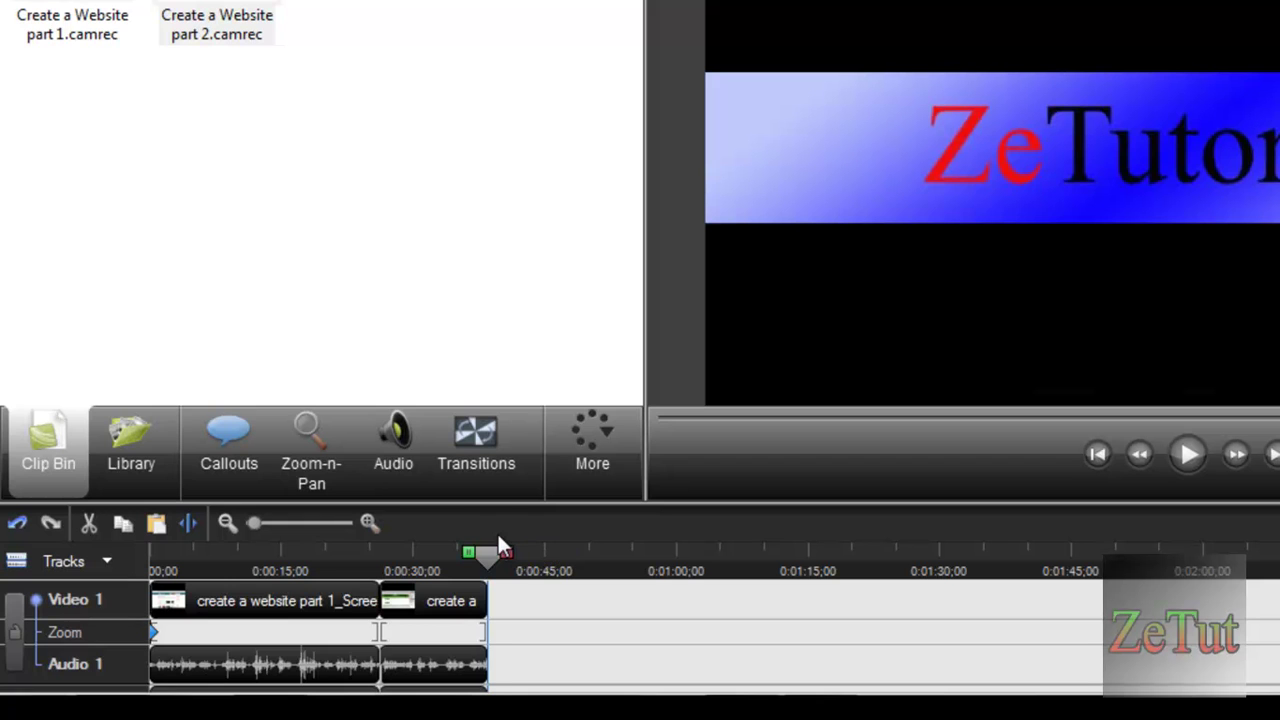
left_click_drag(490, 548, 284, 496)
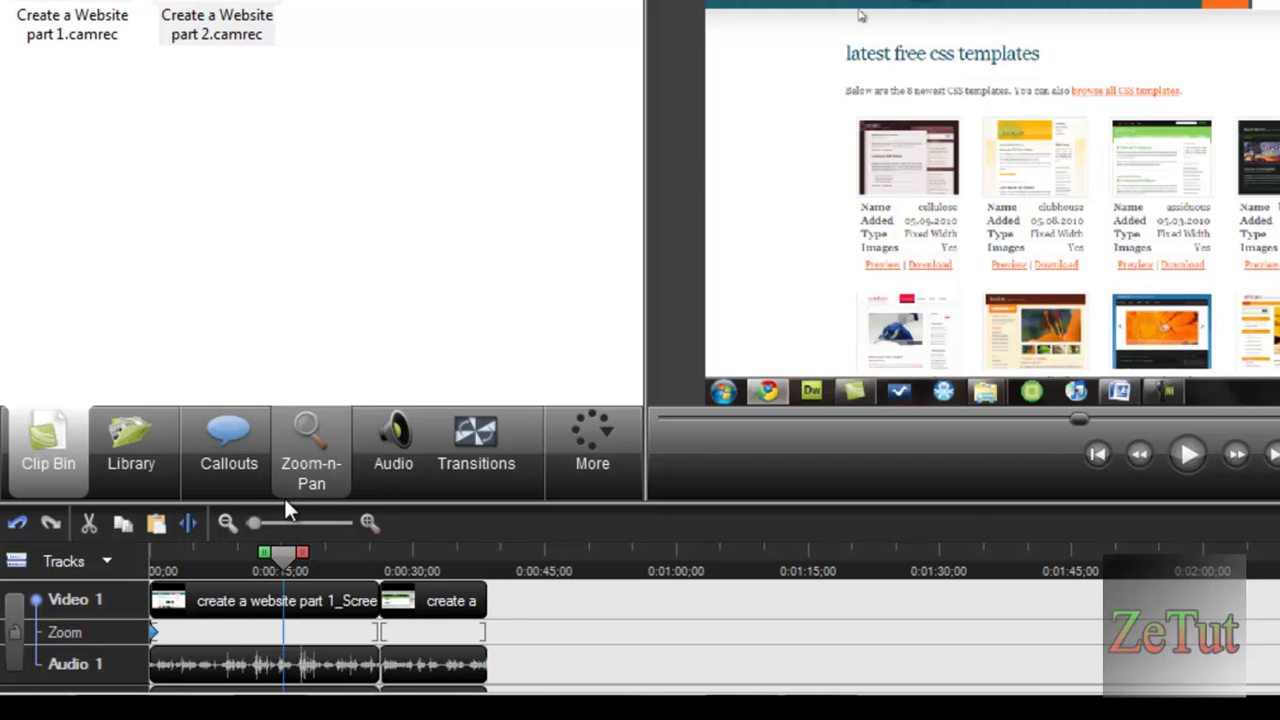
left_click(369, 522)
left_click(369, 522)
left_click(272, 577)
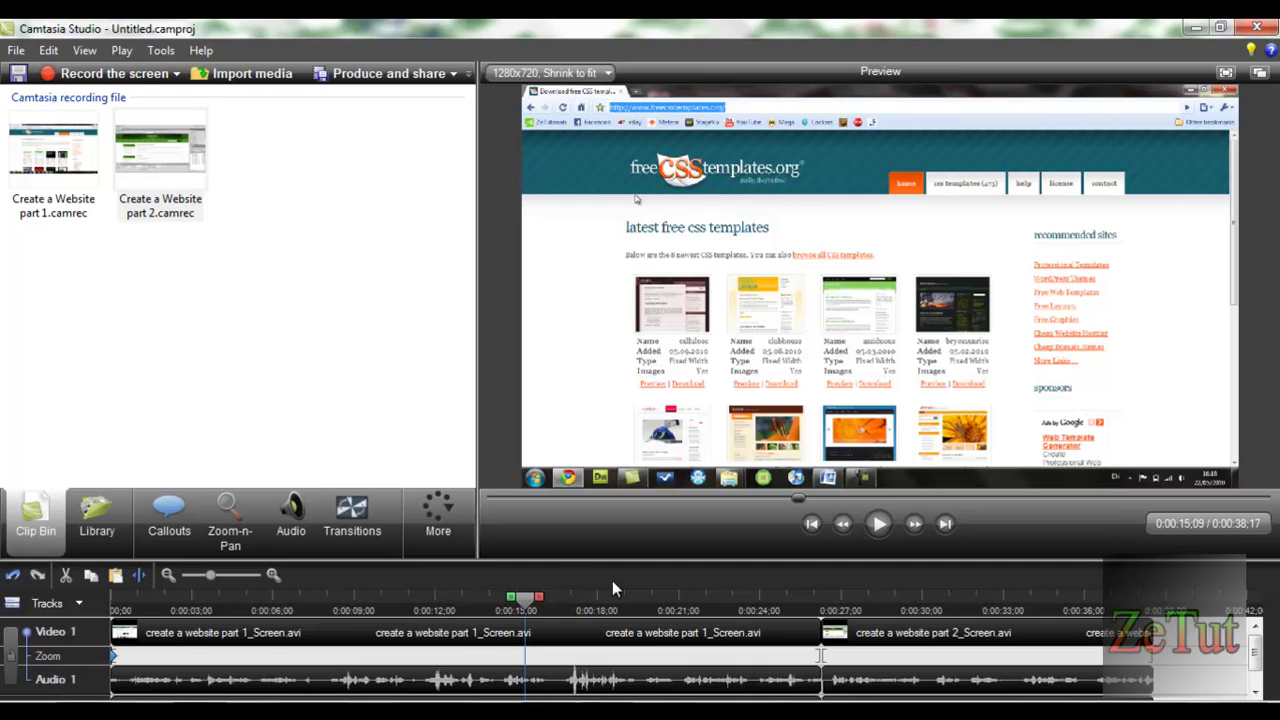
left_click_drag(530, 598, 115, 598)
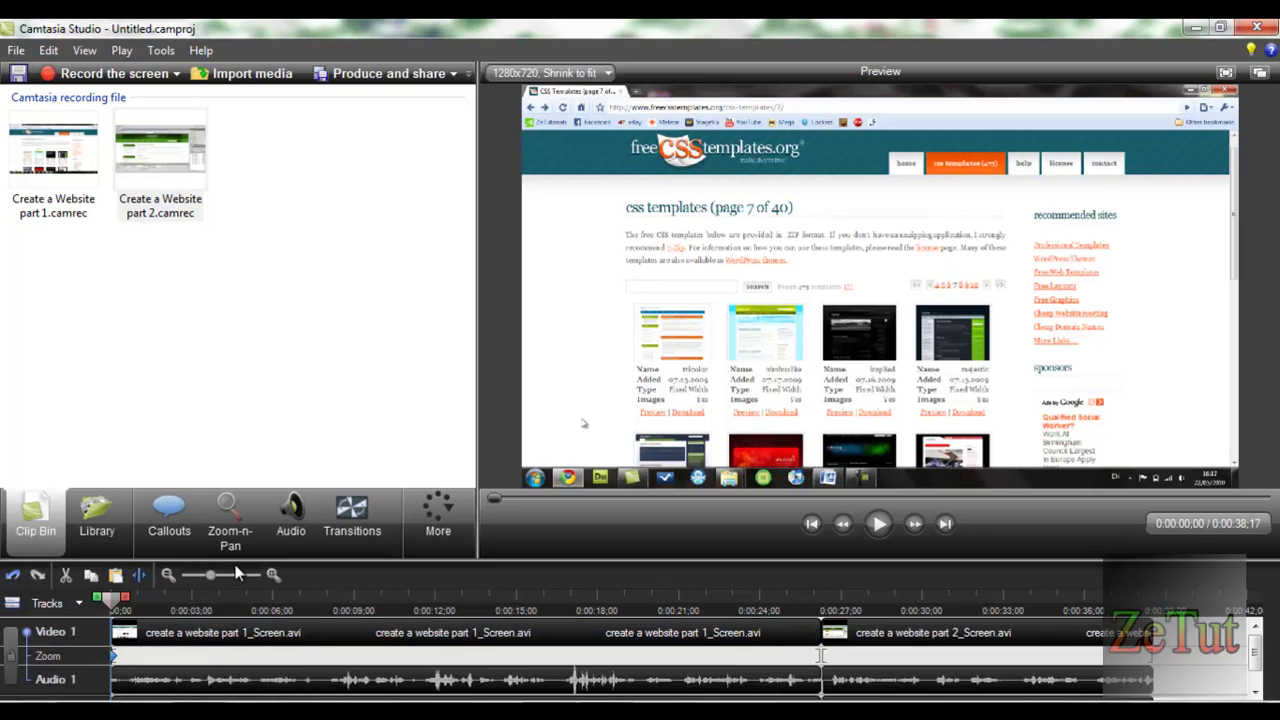
left_click(872, 528)
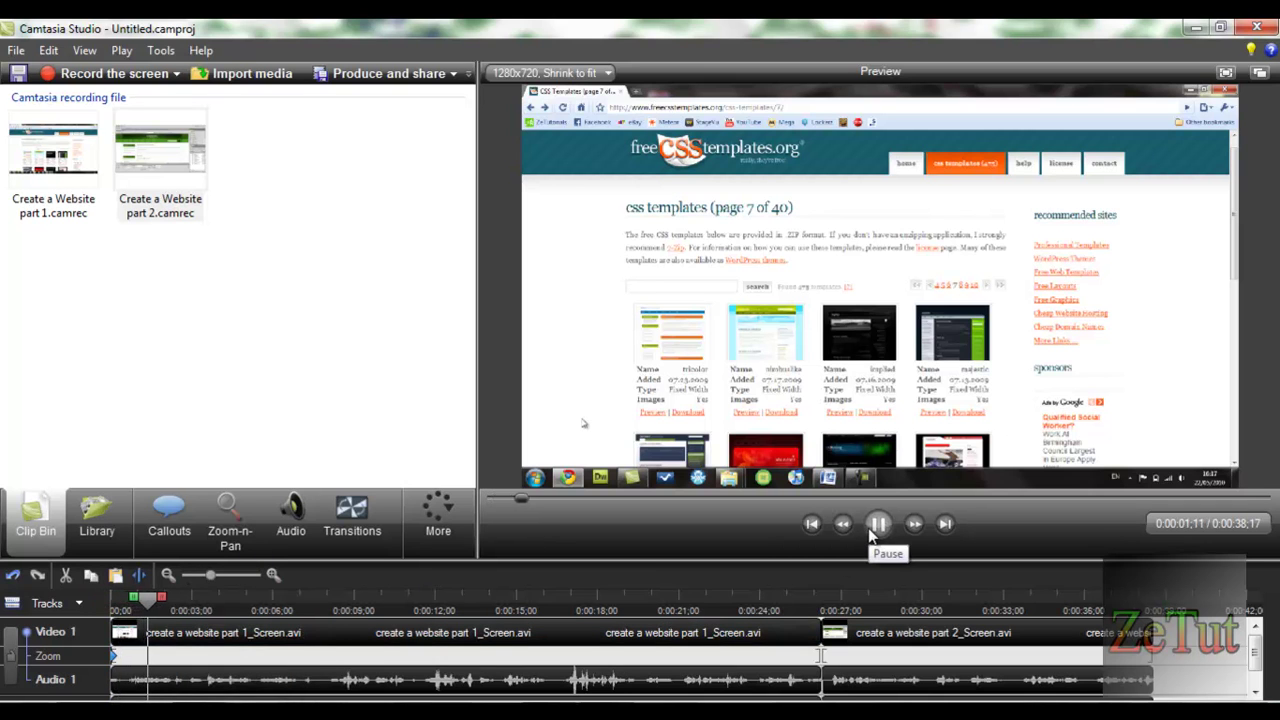
left_click(873, 533)
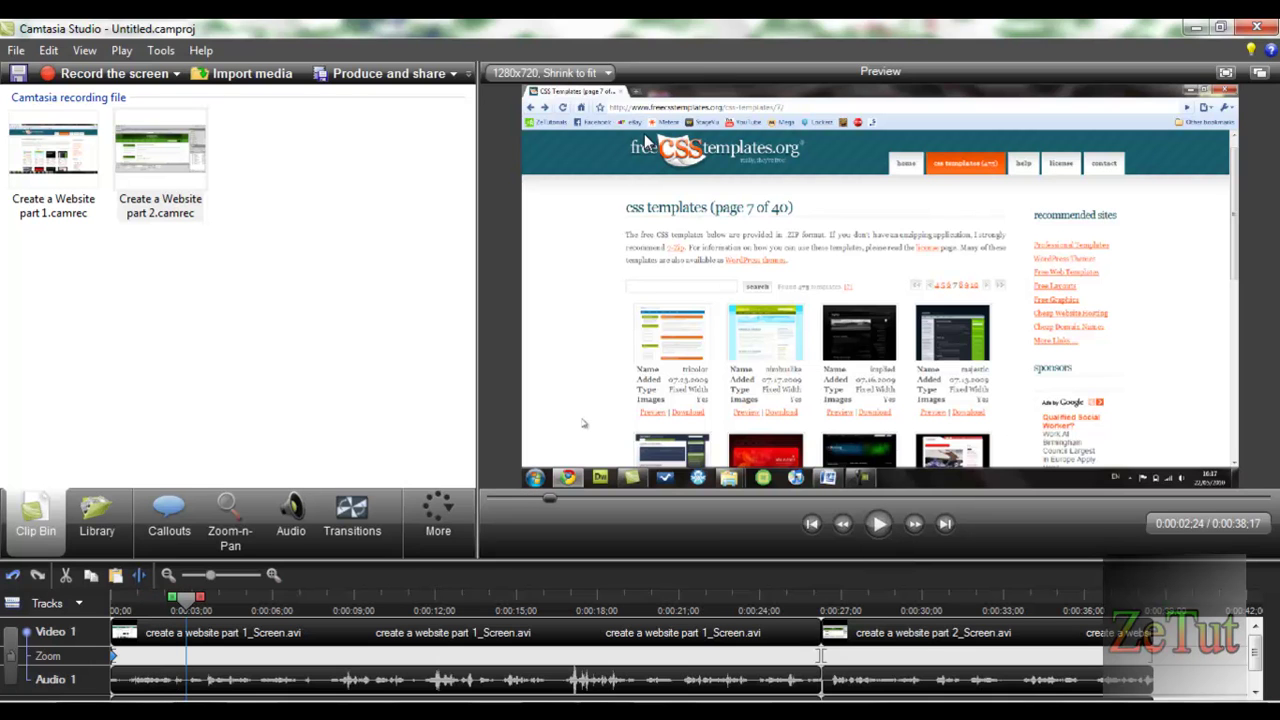
Frame the Zoom-n-Pan rectangle on the page's top-left title area at 208%
left_click(232, 528)
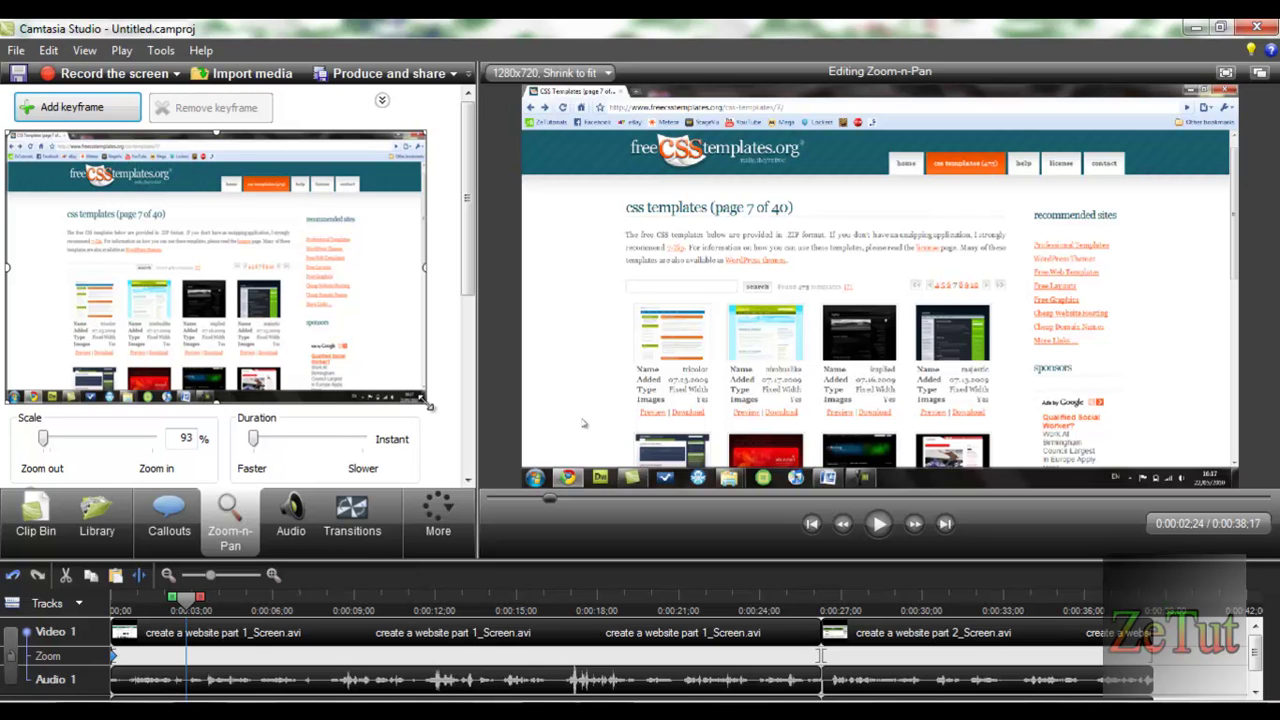
left_click_drag(428, 404, 200, 262)
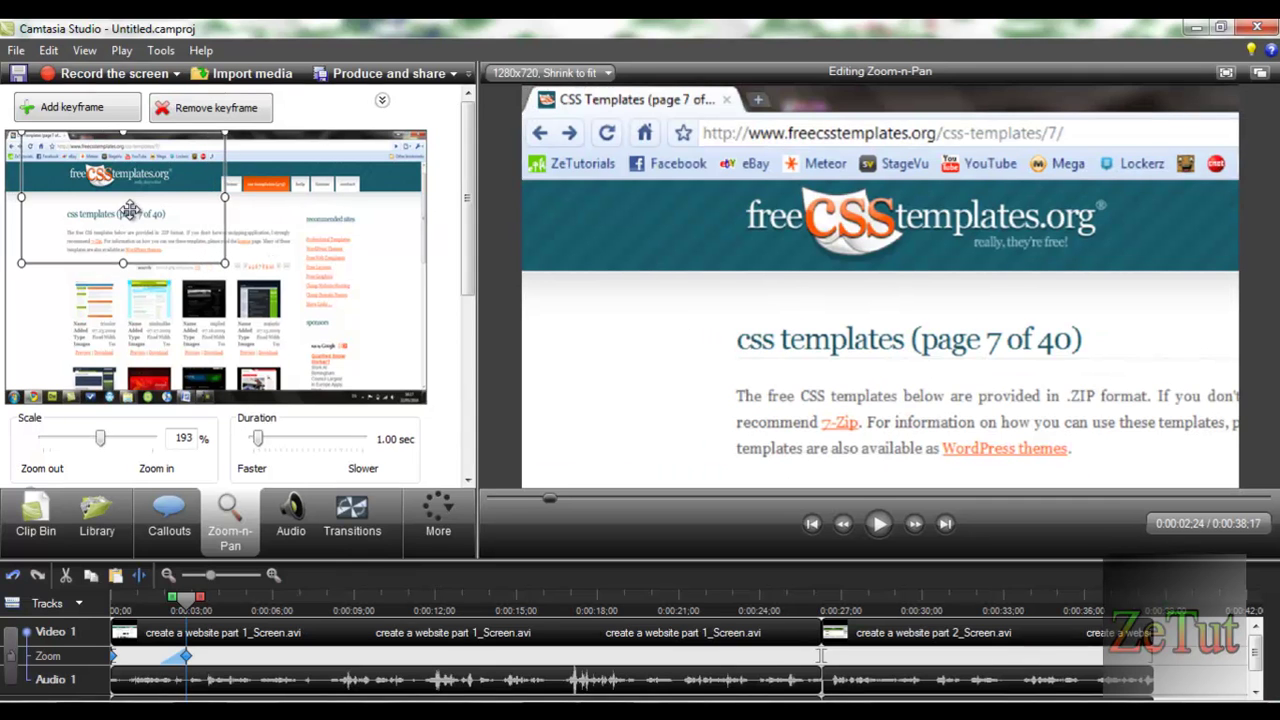
left_click_drag(130, 210, 115, 210)
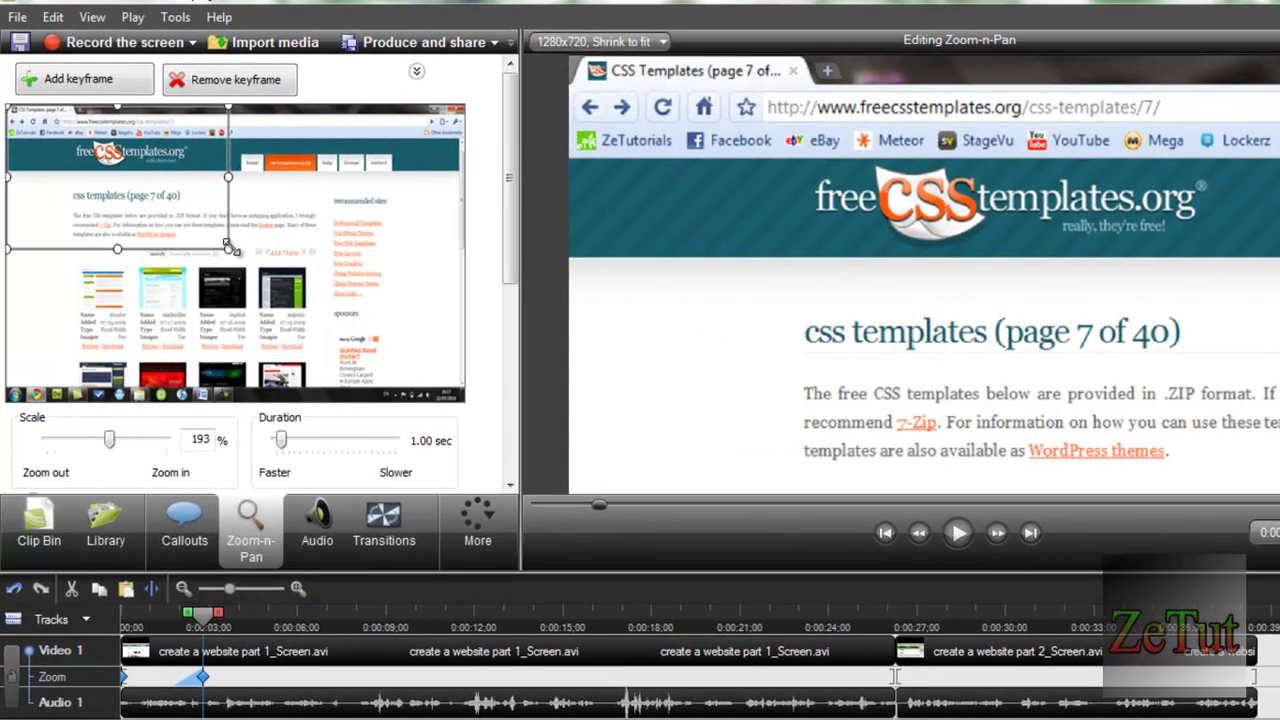
left_click_drag(230, 254, 213, 238)
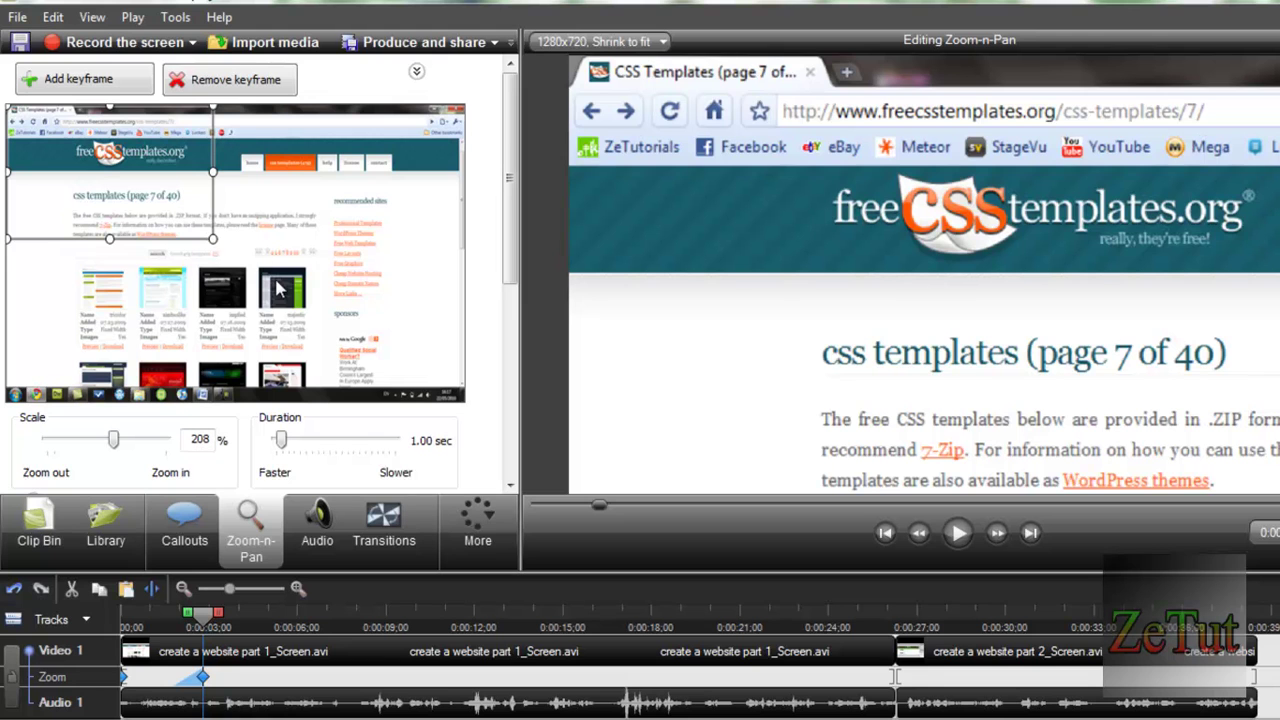
Preview the zoom from just before it starts, then select its keyframe
left_click_drag(203, 612, 155, 612)
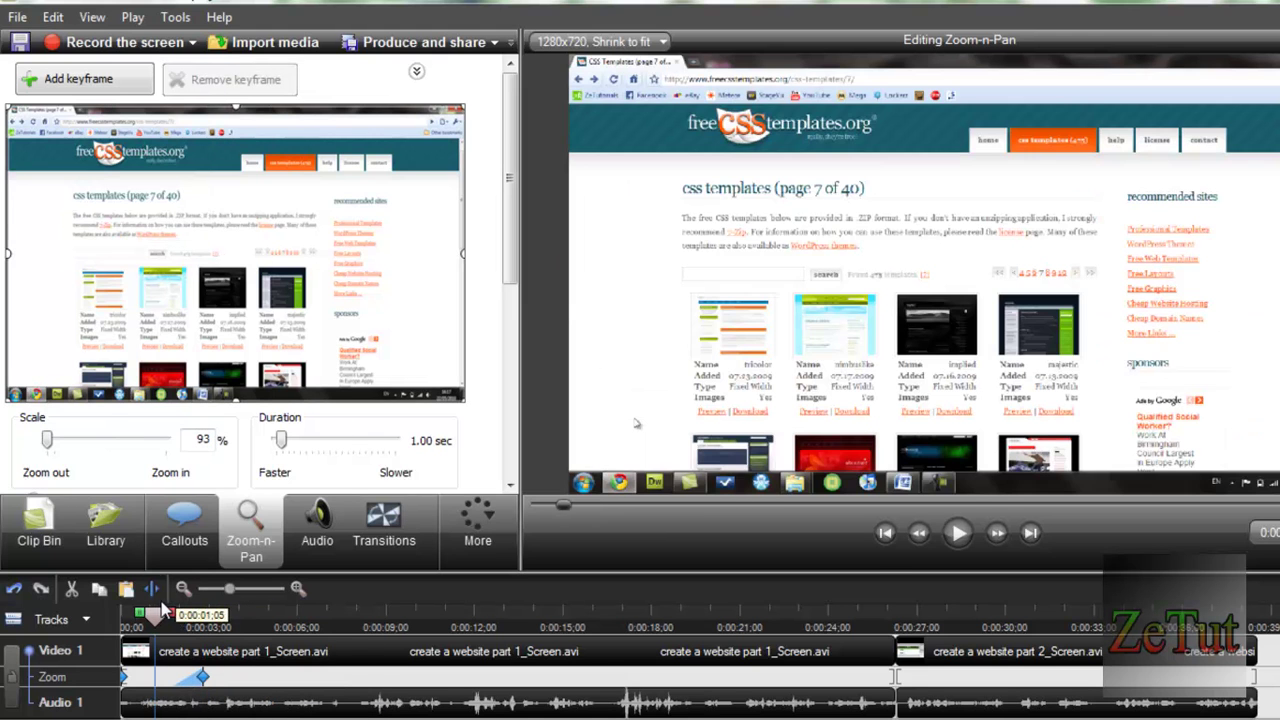
left_click(957, 532)
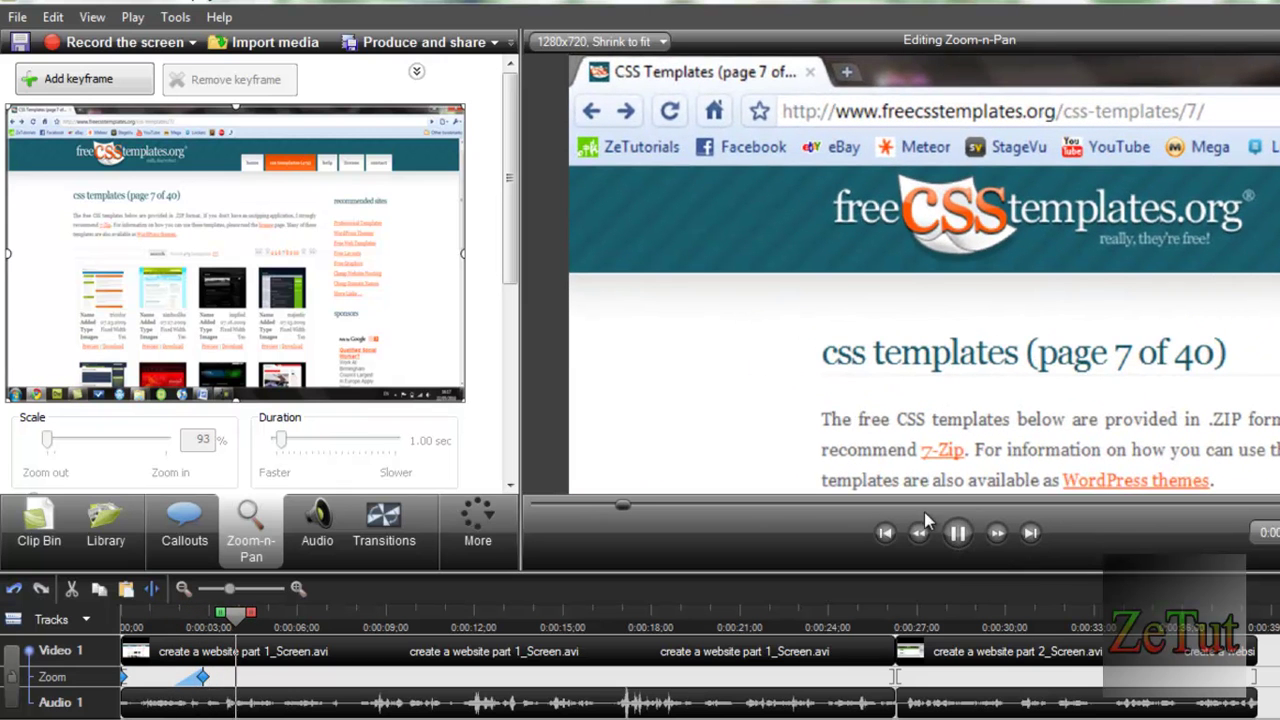
left_click(957, 537)
left_click_drag(262, 612, 196, 613)
left_click(203, 679)
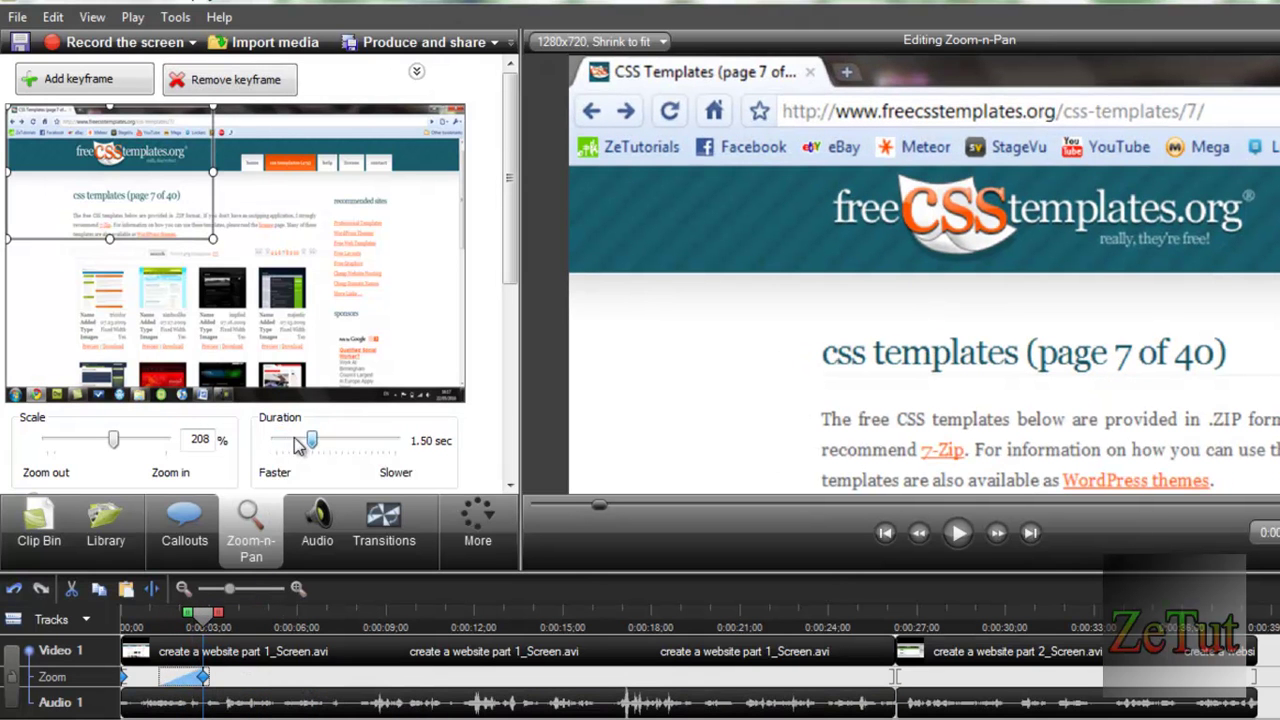
Make the zoom transition instant and play it back to check
left_click_drag(317, 440, 247, 437)
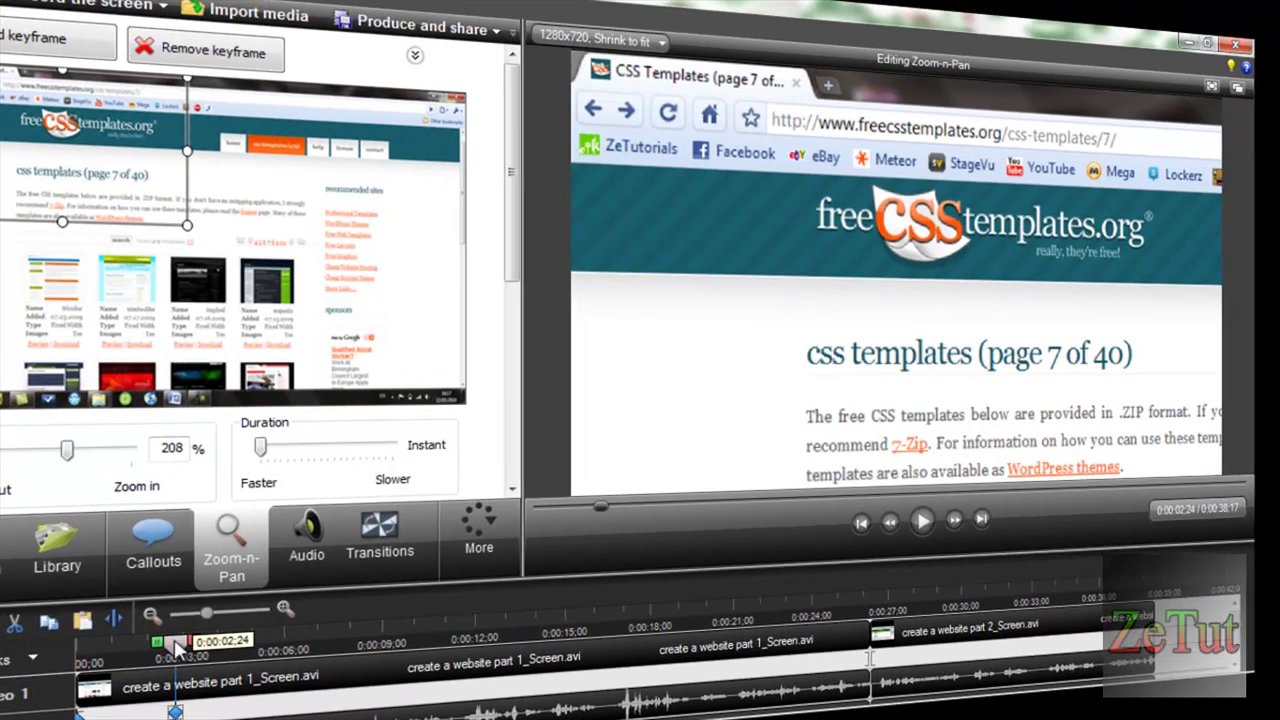
left_click_drag(203, 614, 176, 614)
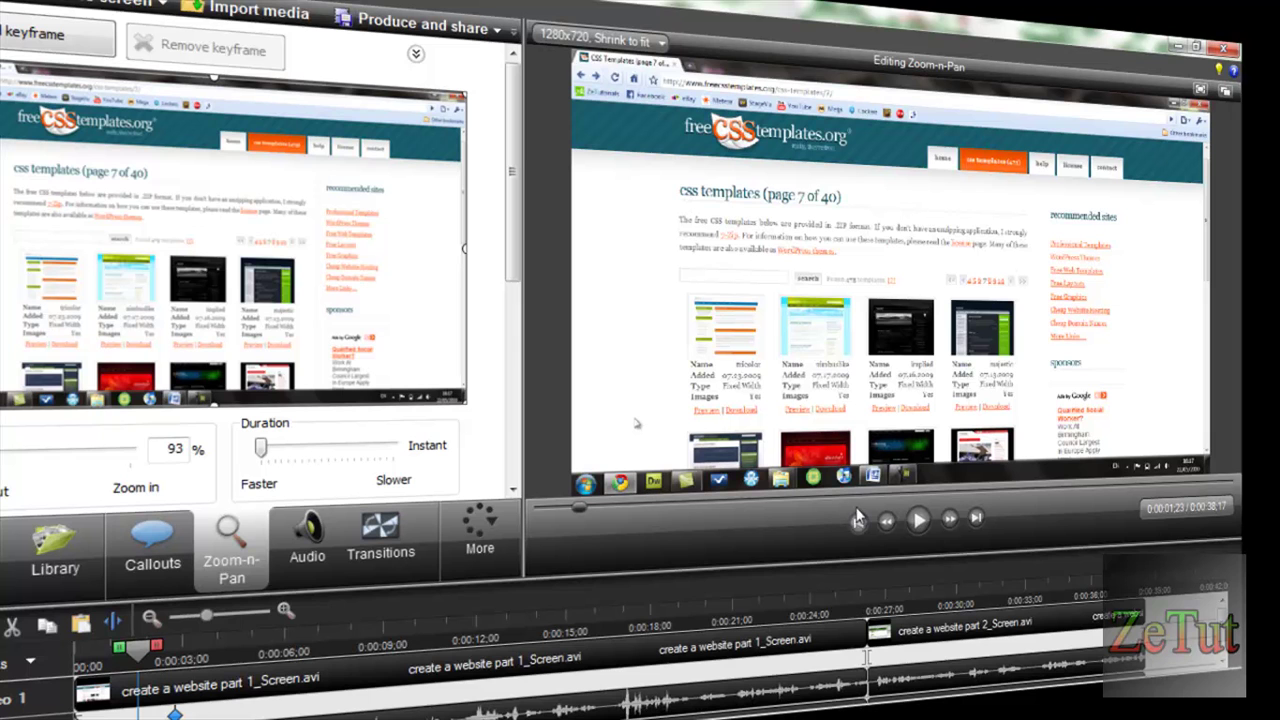
left_click(918, 521)
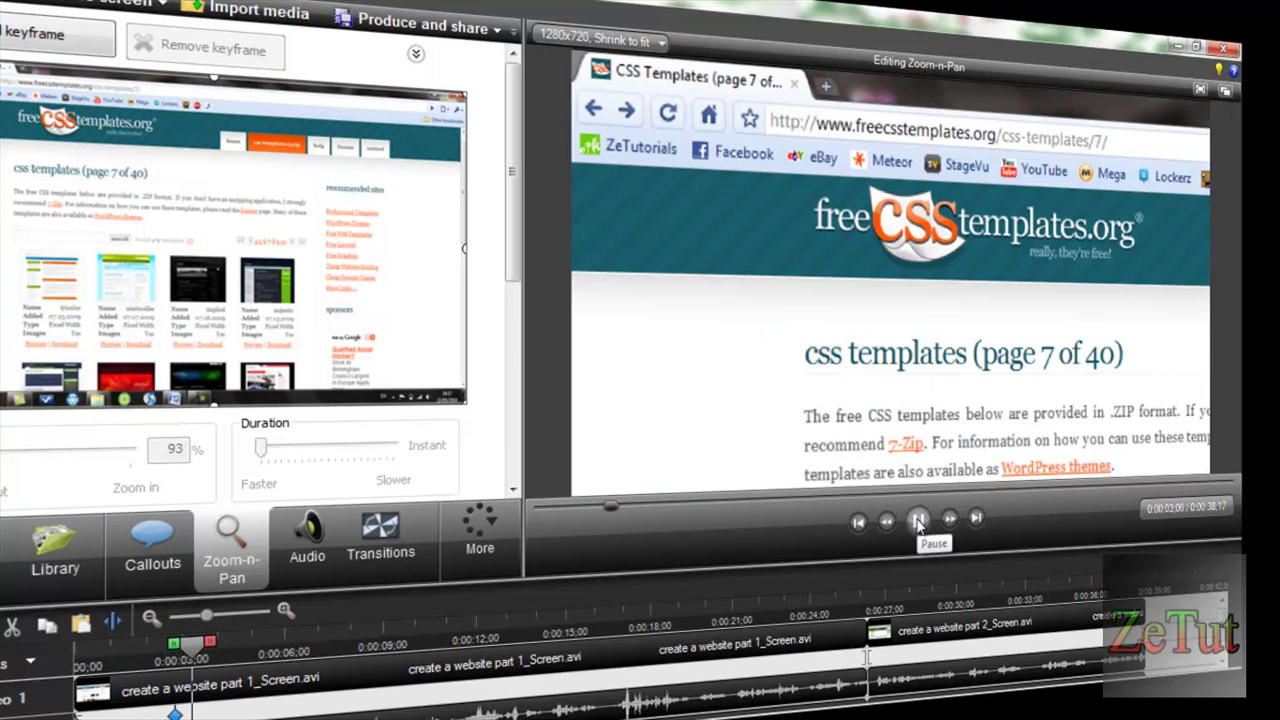
left_click(918, 521)
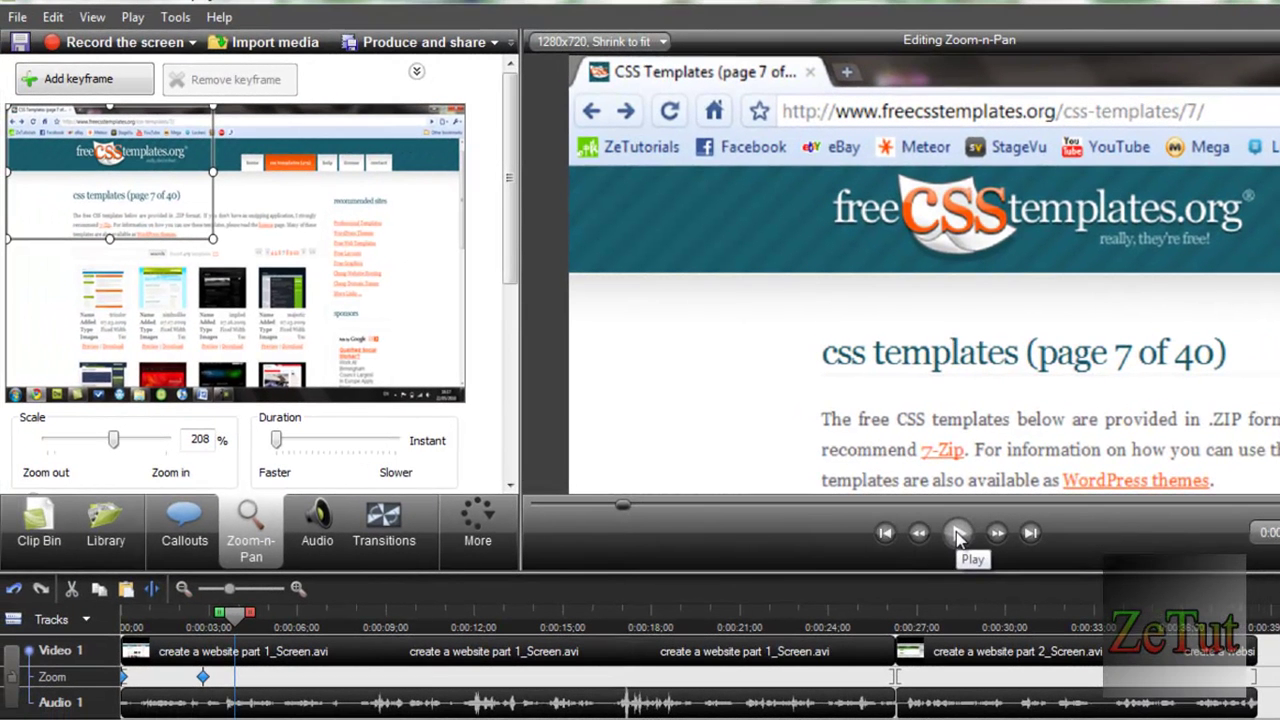
left_click_drag(237, 613, 207, 616)
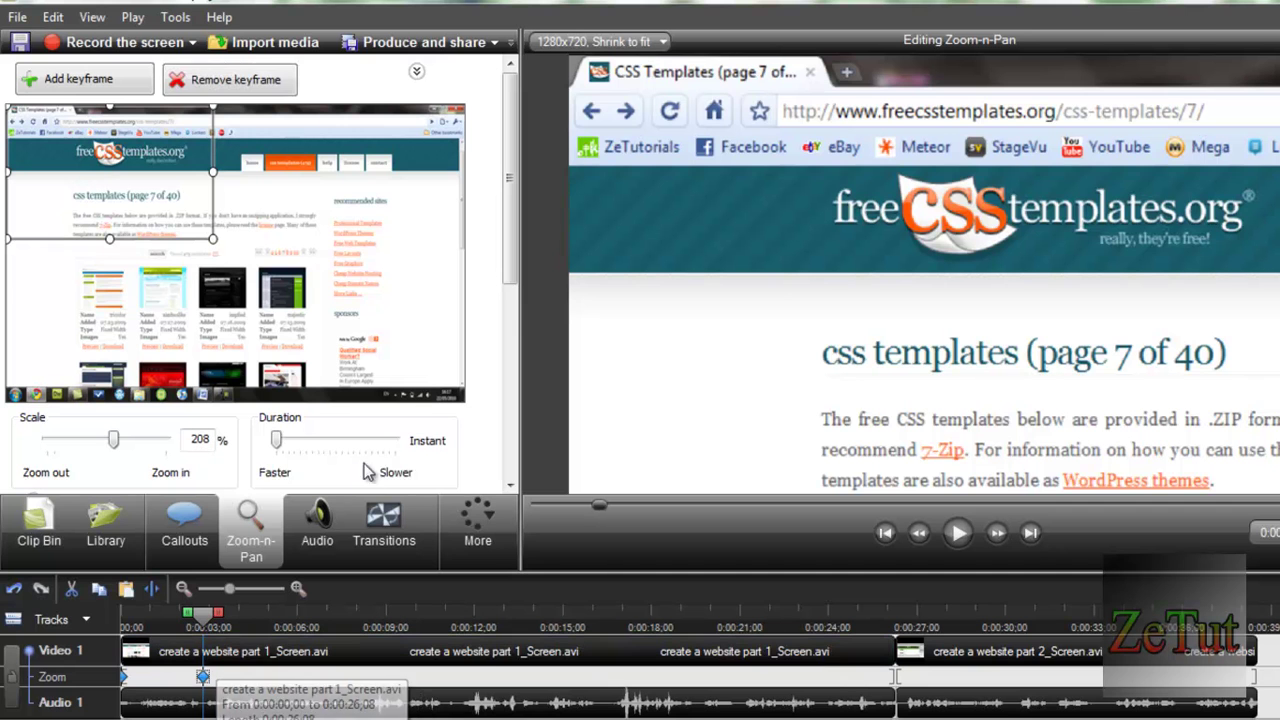
Set the zoom transition duration to 1.00 sec and replay the eased zoom
left_click_drag(282, 437, 298, 445)
left_click_drag(203, 613, 201, 613)
left_click_drag(288, 592, 268, 588)
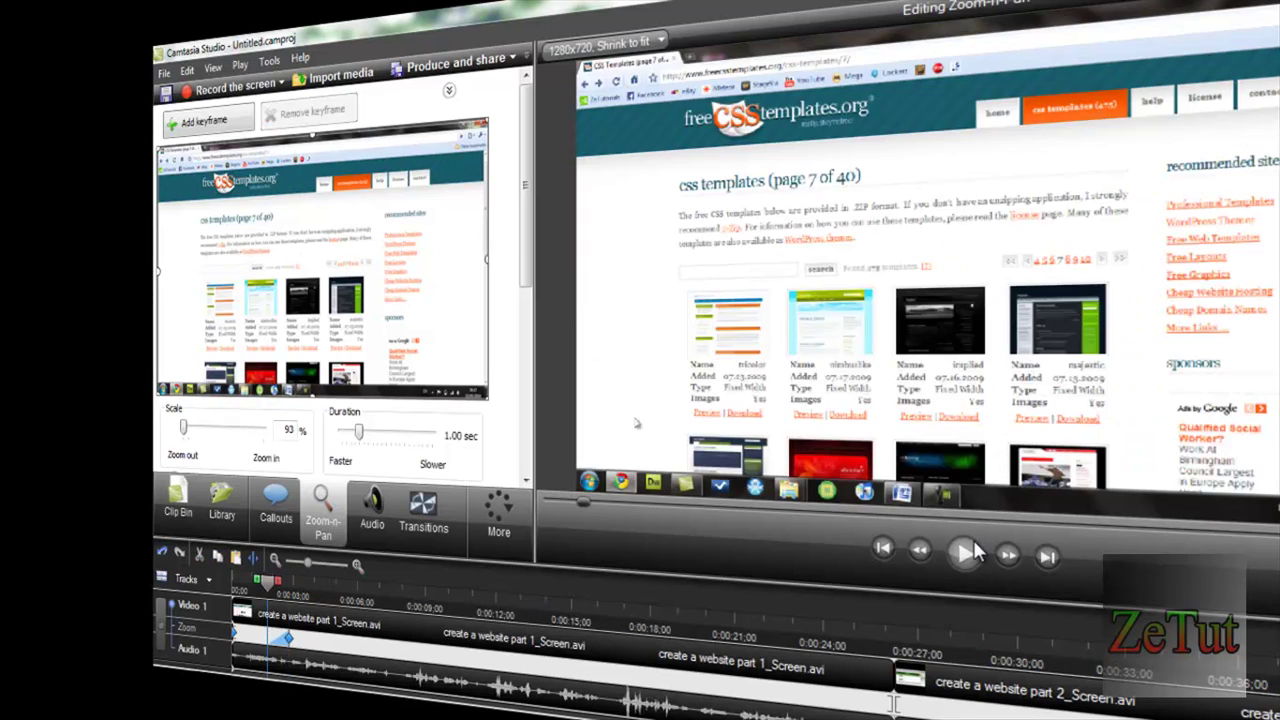
left_click(972, 550)
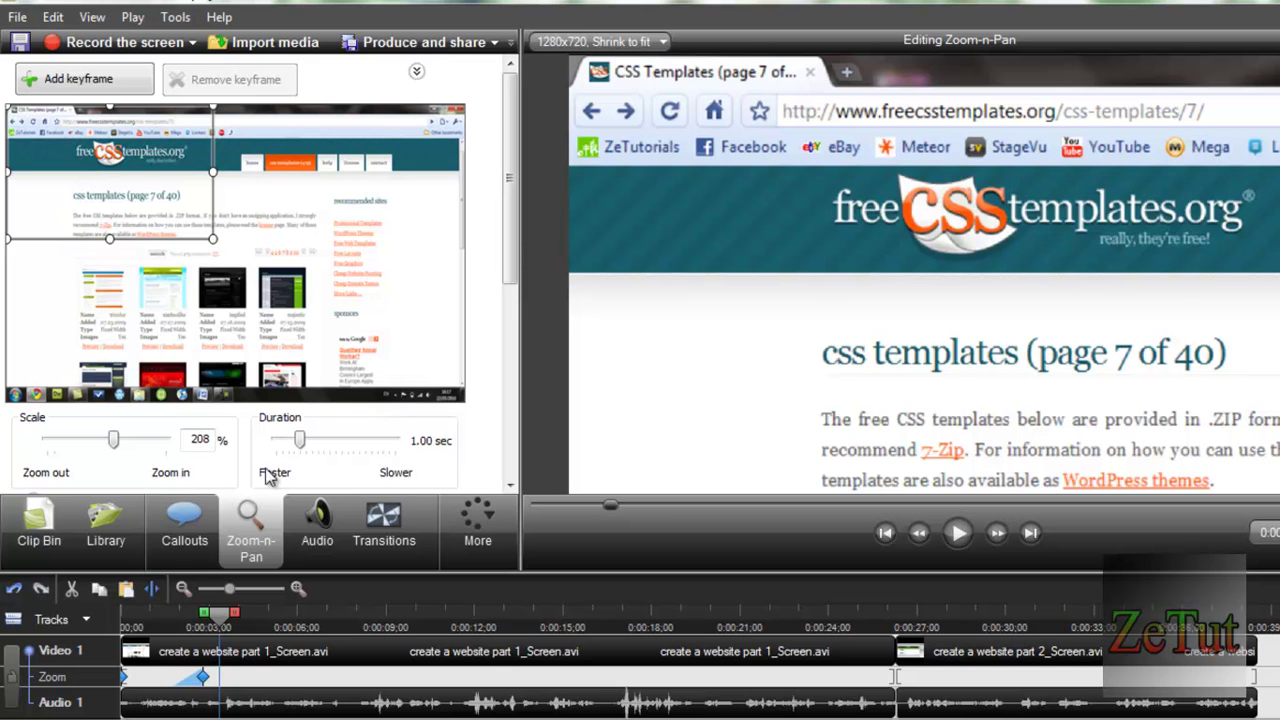
Add a Spotlight callout from the Special shapes at 0:00:02;09
left_click(184, 530)
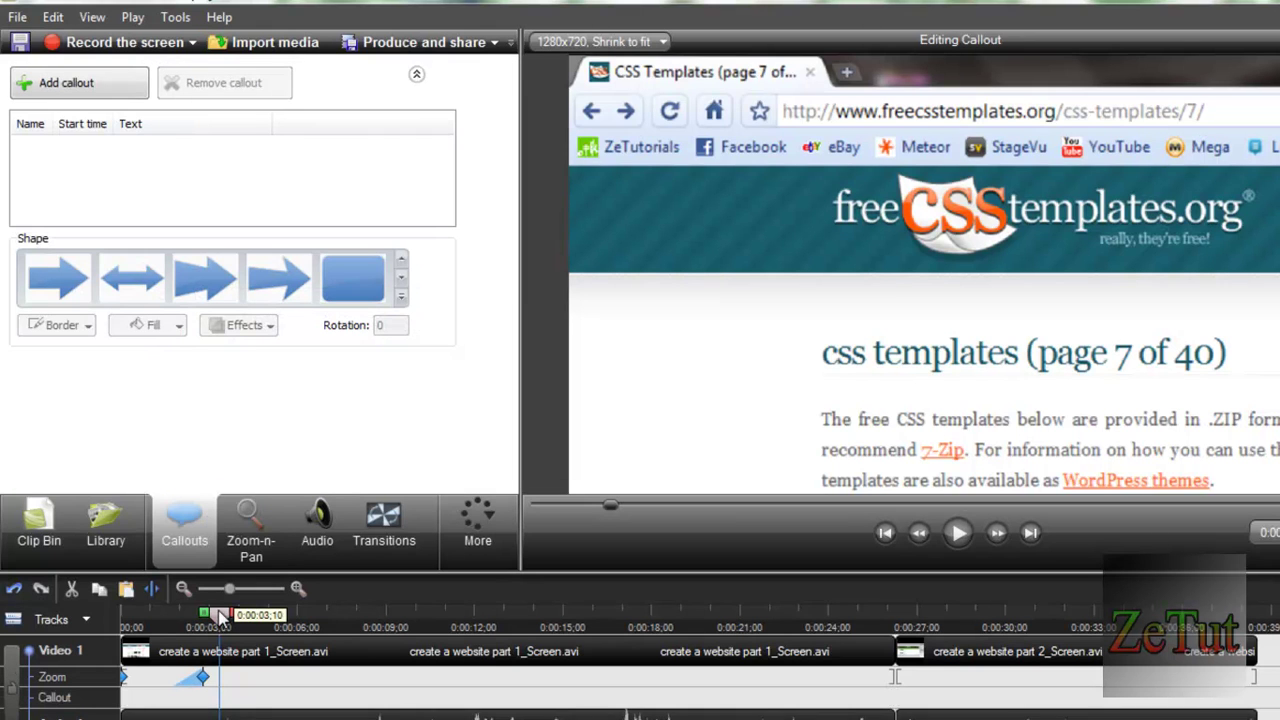
left_click_drag(220, 617, 218, 622)
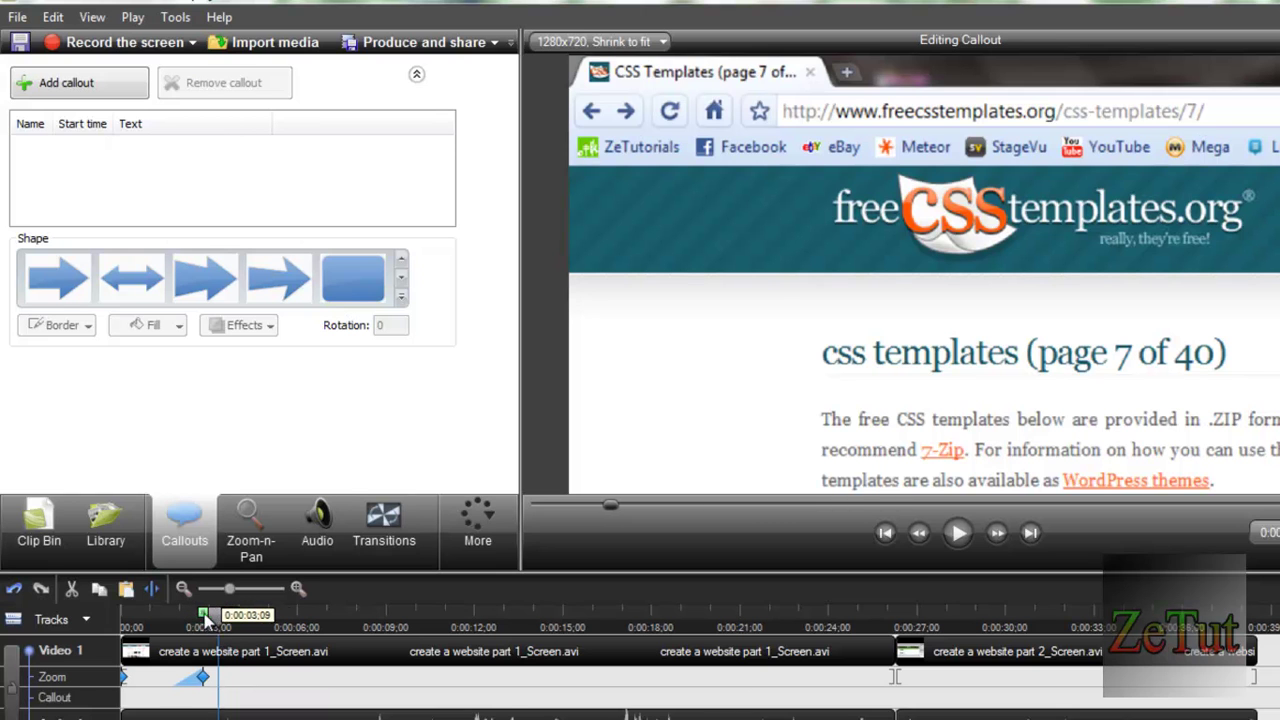
left_click(402, 298)
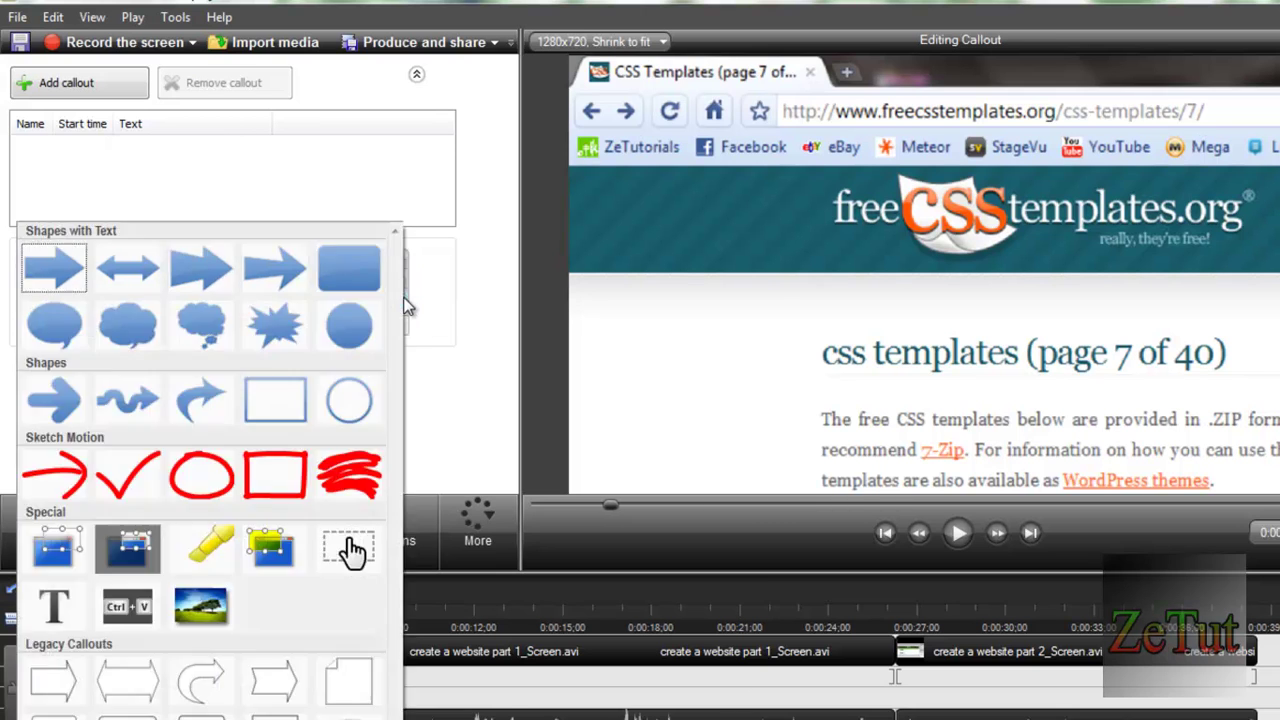
left_click(140, 552)
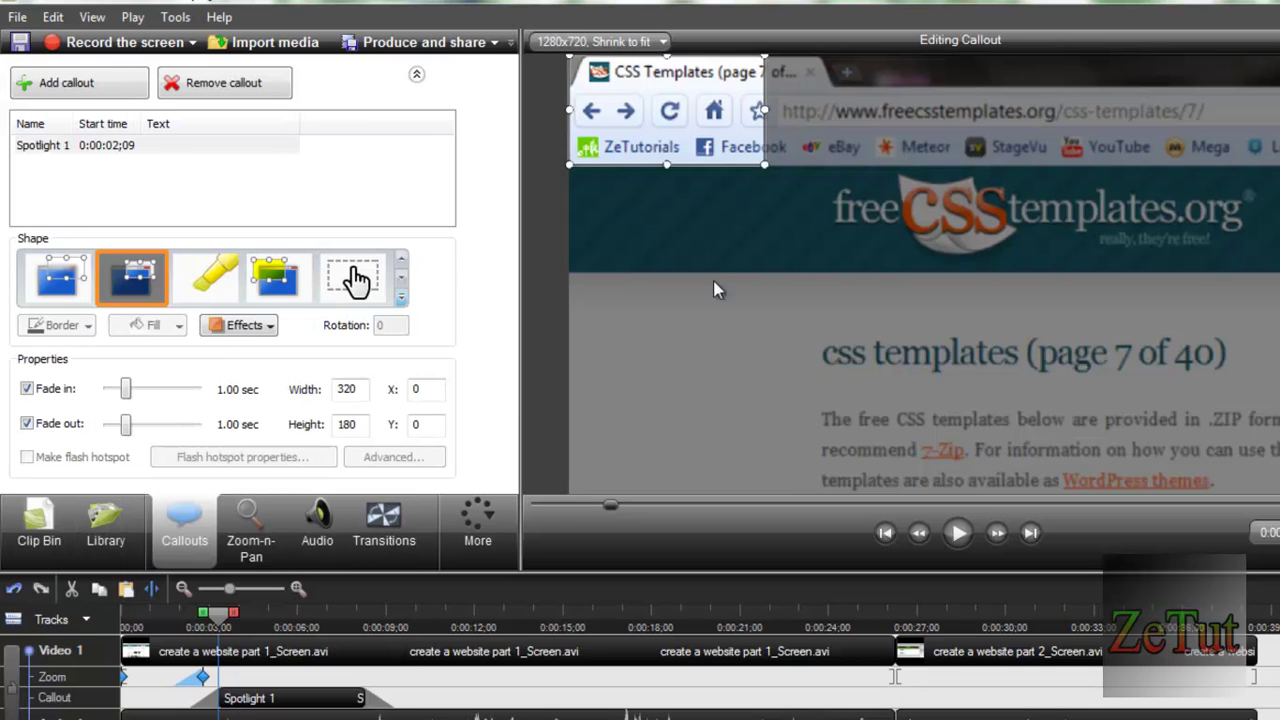
Resize and position the spotlight box over the browser's address bar, height 120
left_click_drag(659, 140, 837, 137)
left_click_drag(929, 115, 1273, 115)
left_click_drag(1268, 165, 1273, 134)
left_click_drag(1203, 97, 1265, 84)
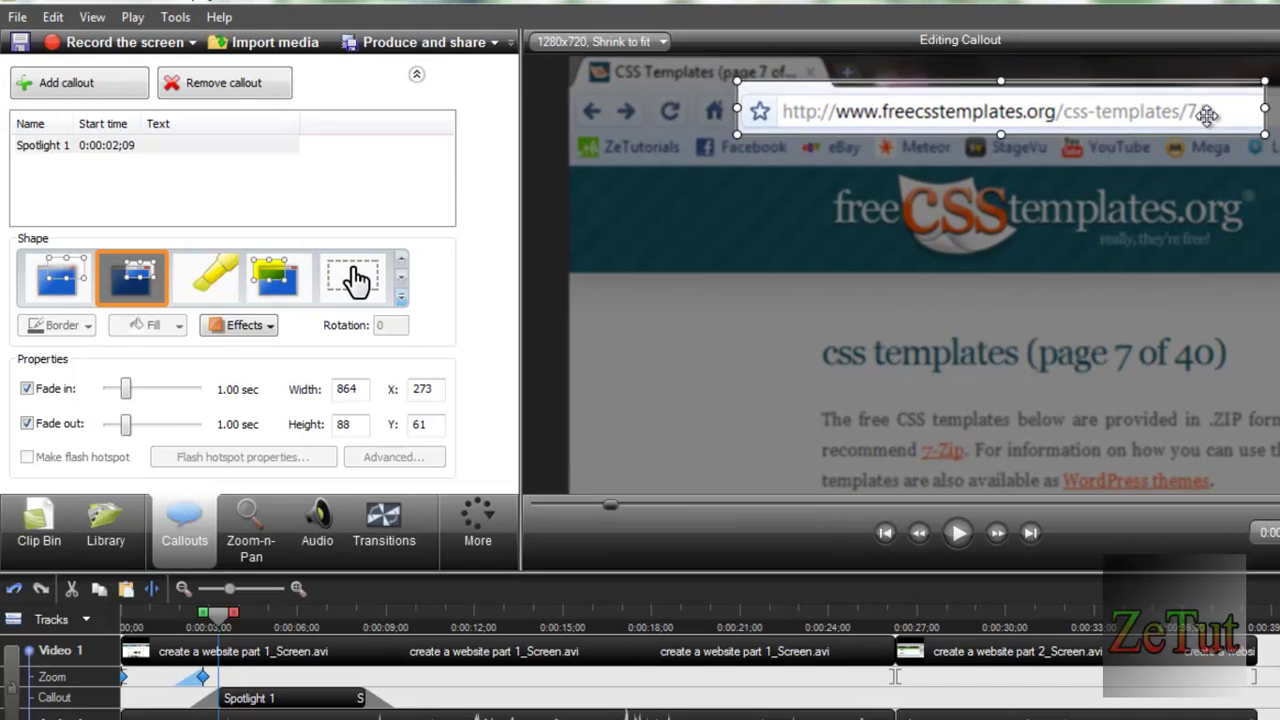
left_click_drag(1206, 116, 1201, 111)
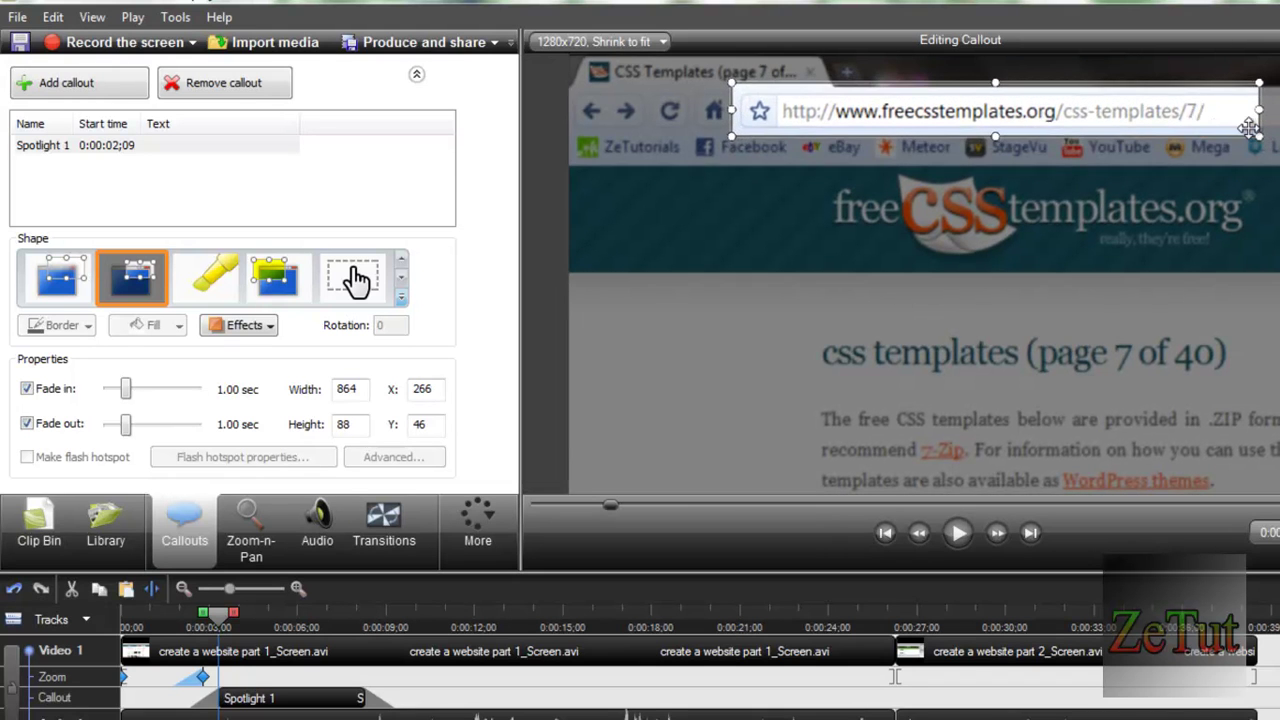
key("Escape")
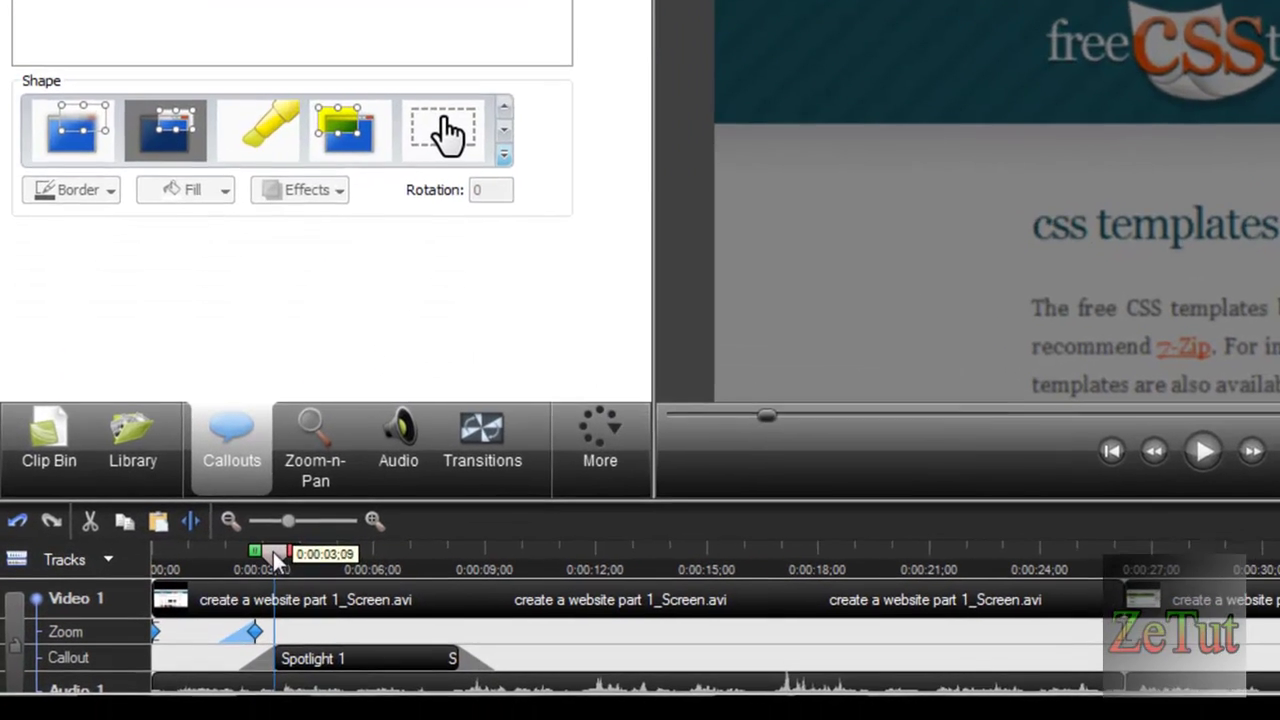
Shorten the spotlight to end around 0:00:06 and preview the result
left_click_drag(218, 612, 319, 615)
left_click_drag(402, 553, 278, 560)
left_click_drag(458, 660, 340, 668)
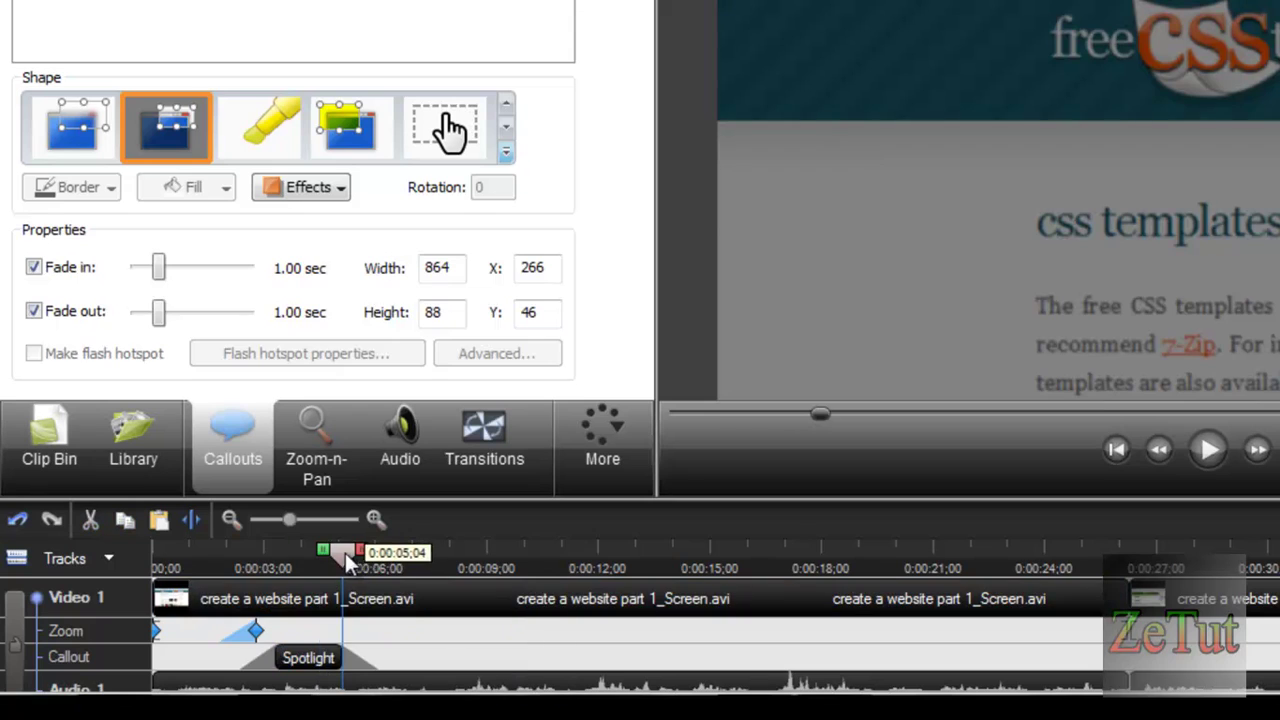
left_click_drag(343, 552, 200, 552)
key("space")
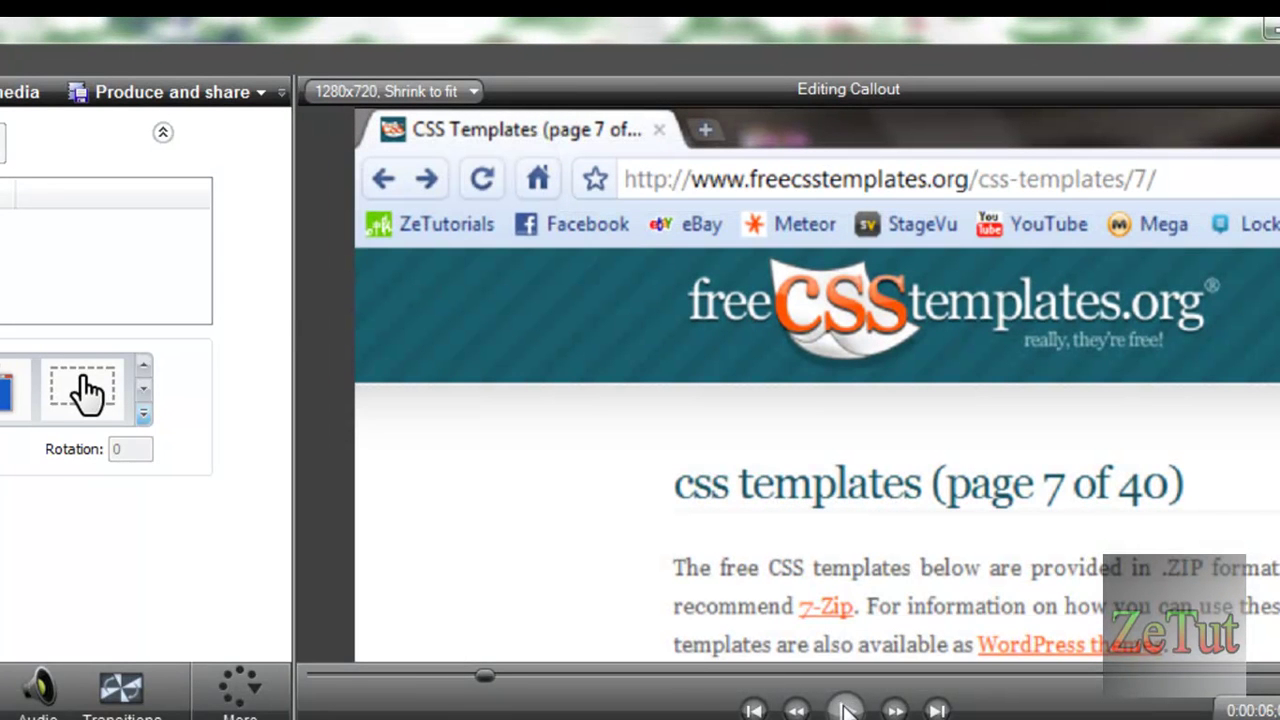
left_click(845, 708)
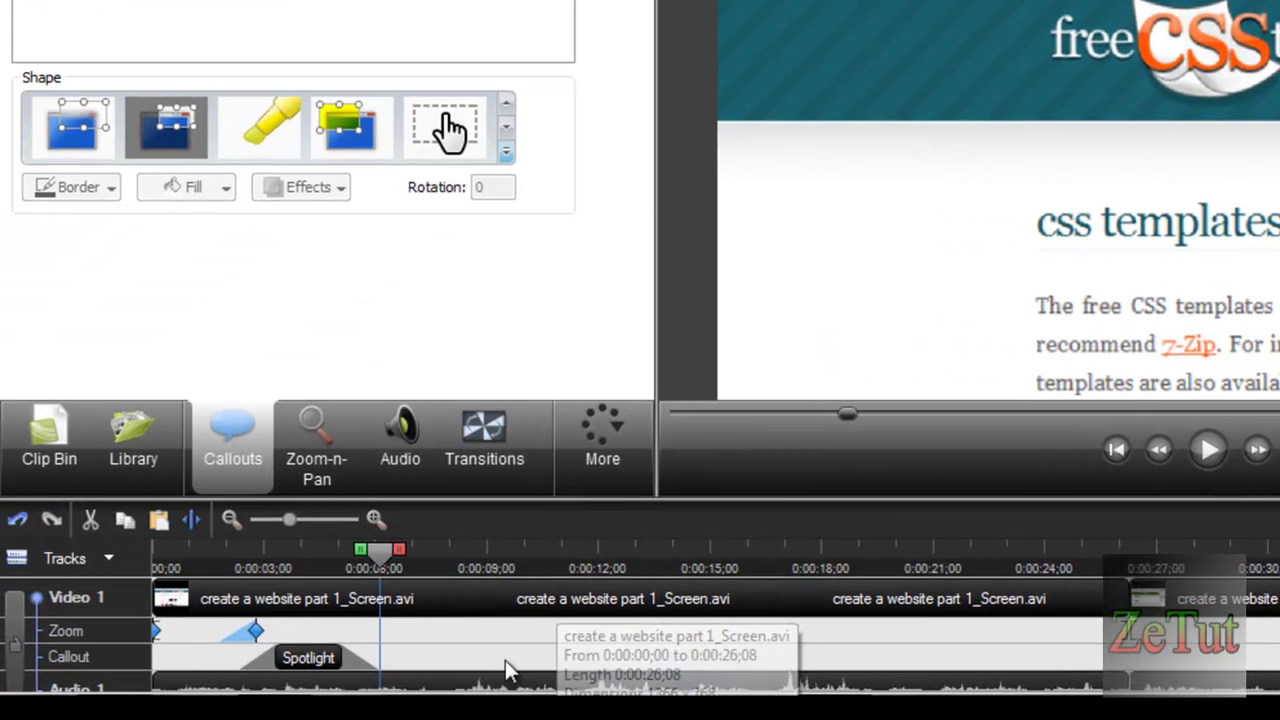
Add a Zoom-n-Pan keyframe zooming back out to the full page at 93%
left_click(286, 485)
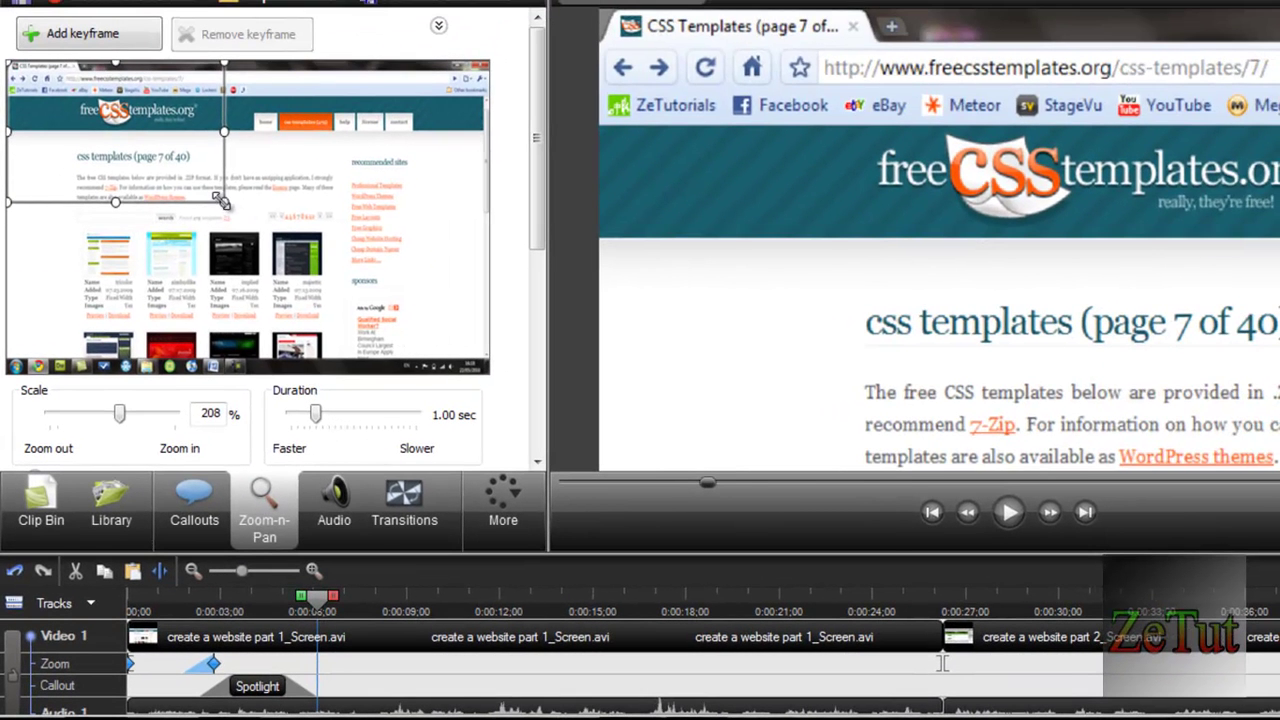
left_click_drag(221, 201, 658, 526)
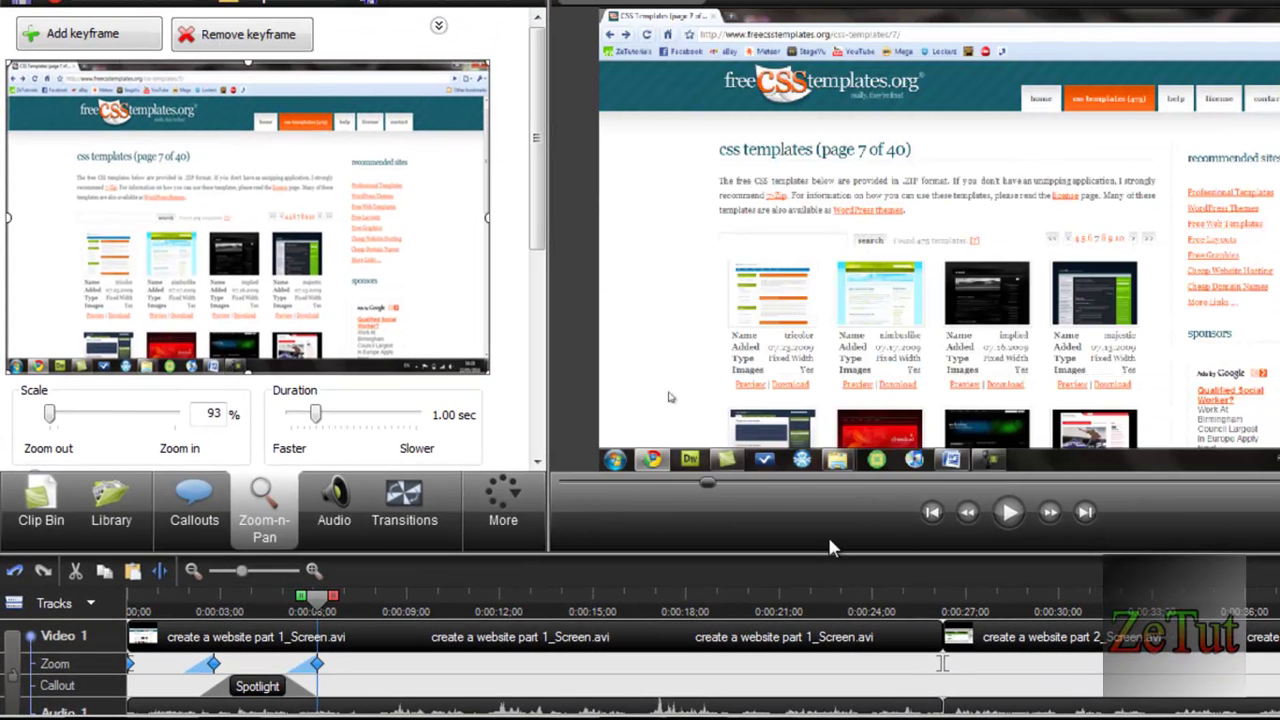
left_click_drag(318, 597, 130, 598)
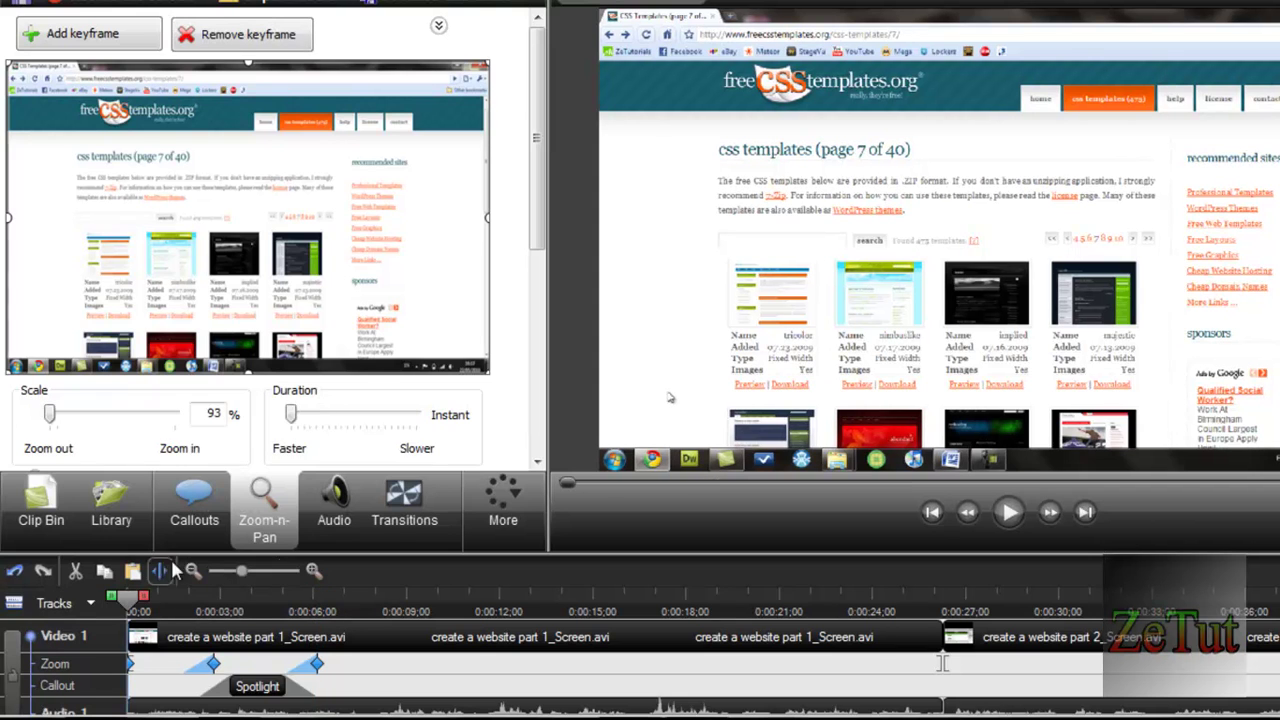
Add a Filled Rounded Rectangle callout and shrink it into a smaller box on the page
left_click(223, 530)
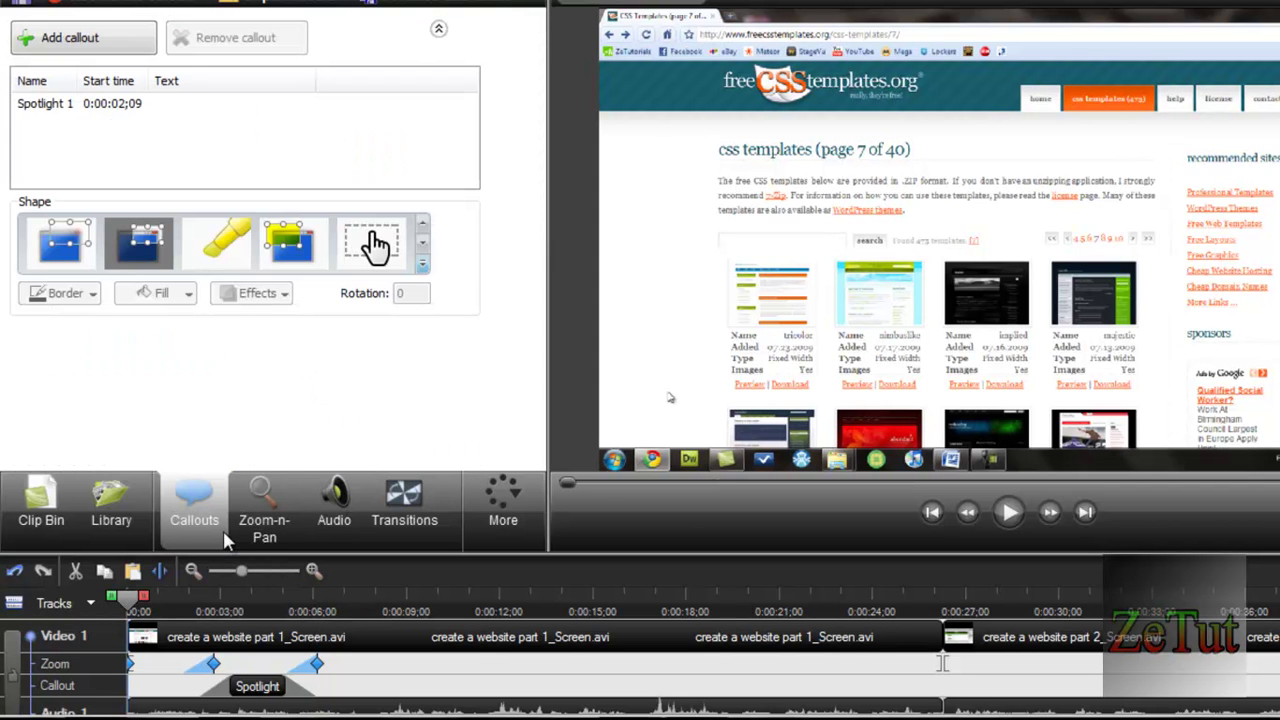
left_click(424, 269)
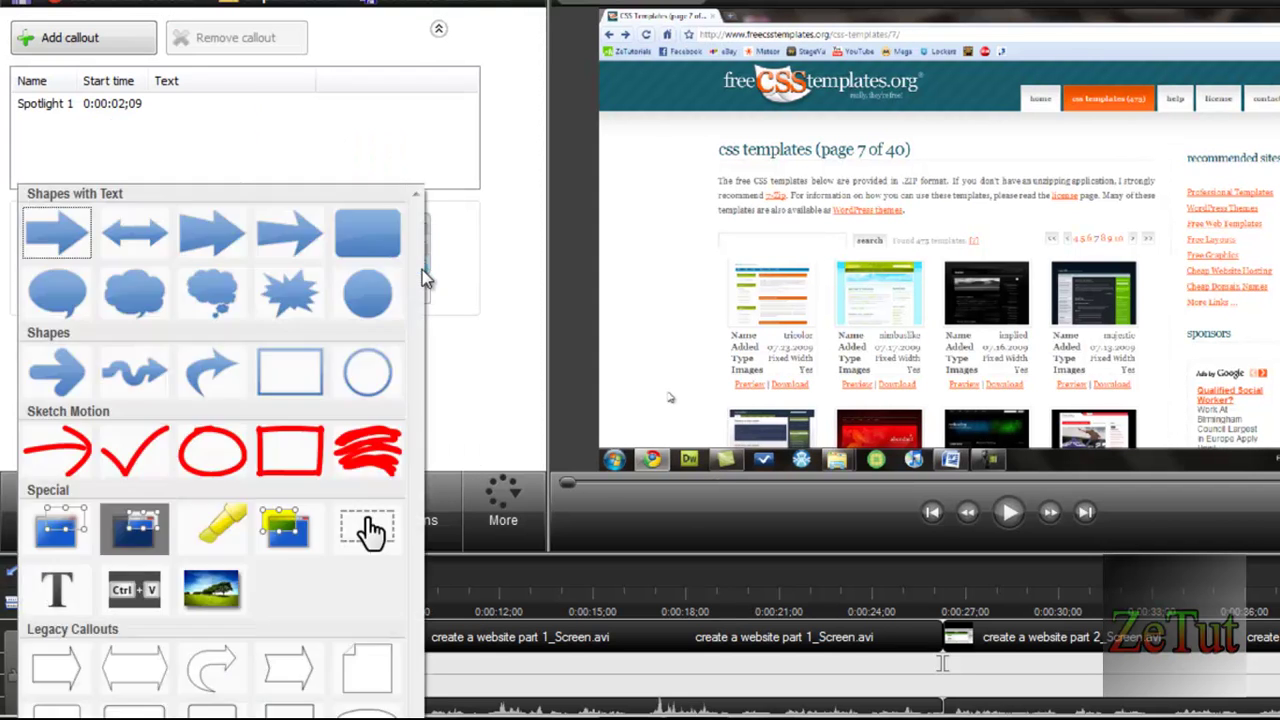
left_click(366, 247)
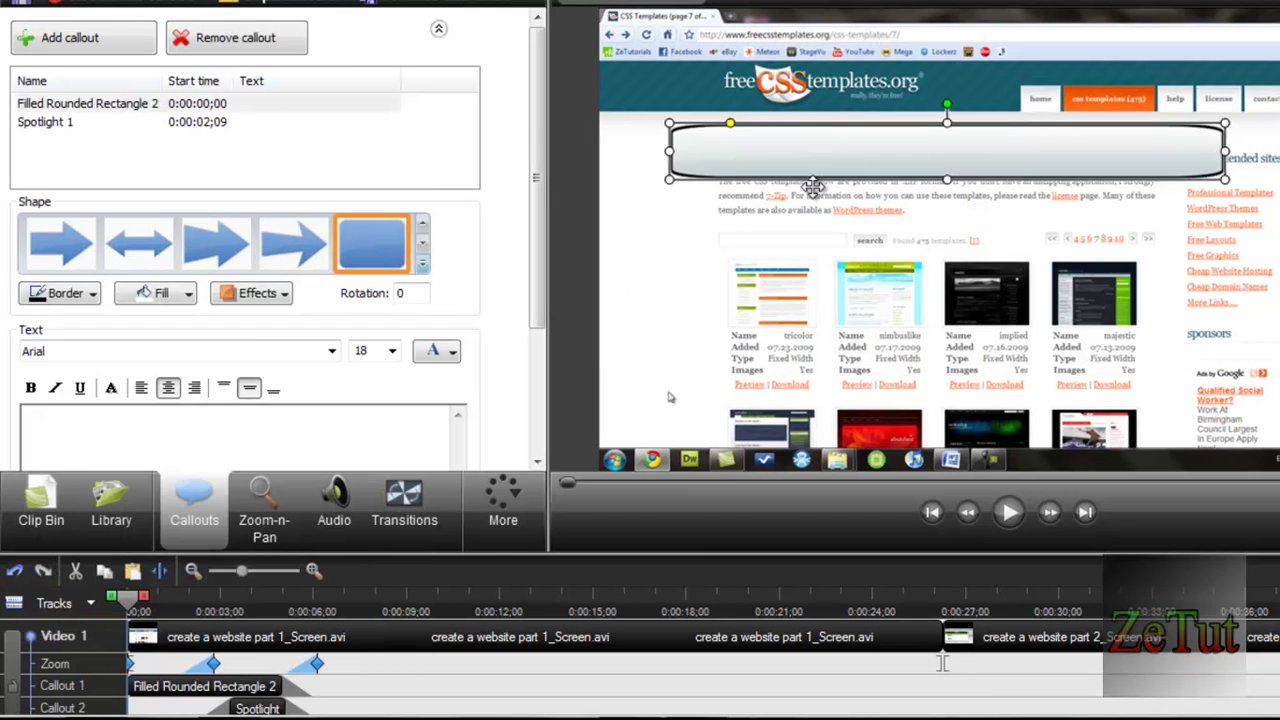
left_click_drag(812, 187, 812, 212)
left_click_drag(647, 225, 718, 297)
Give the rectangle callout a solid black fill and a dark yellow border
left_click(188, 293)
left_click(198, 294)
left_click(85, 296)
left_click(78, 302)
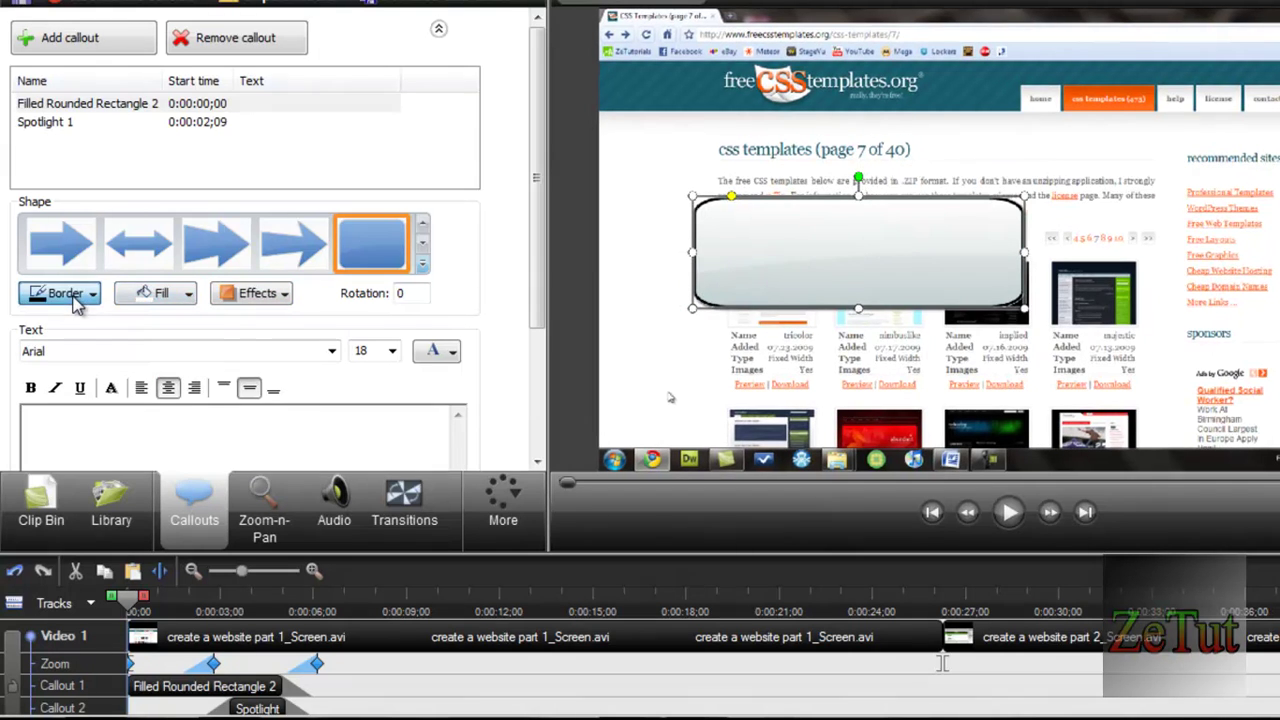
left_click(140, 298)
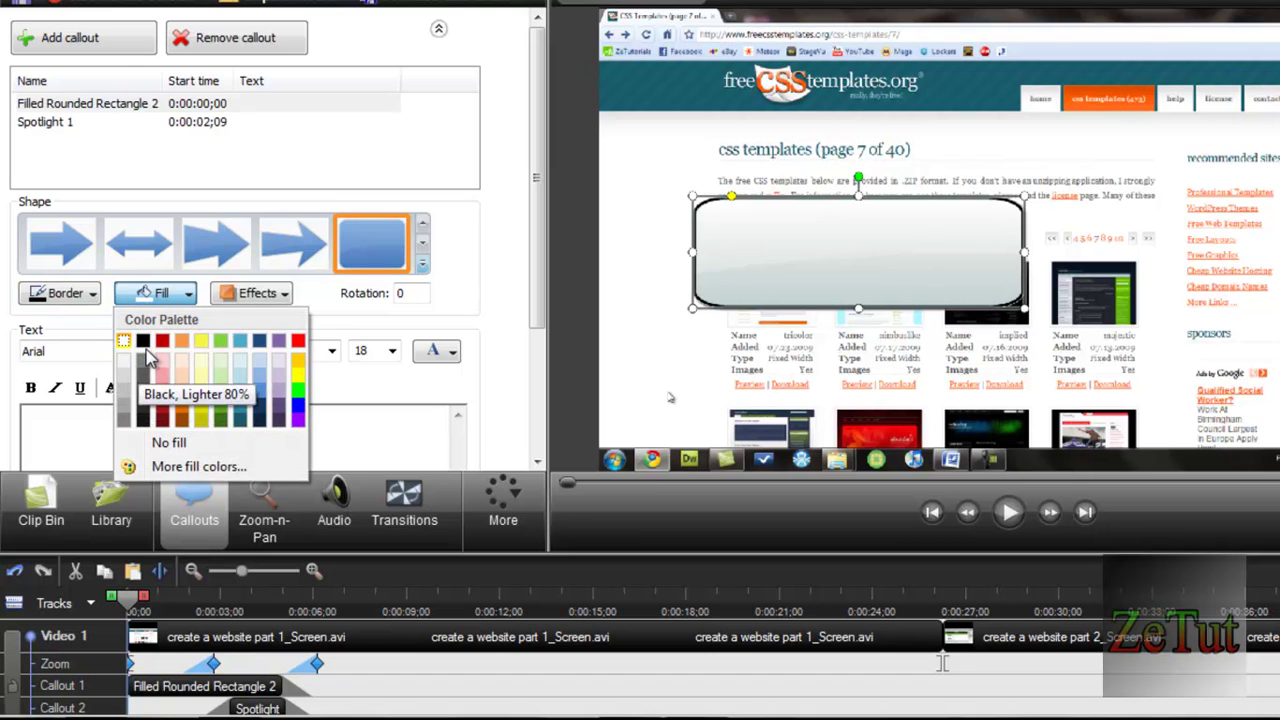
left_click(120, 330)
left_click(146, 298)
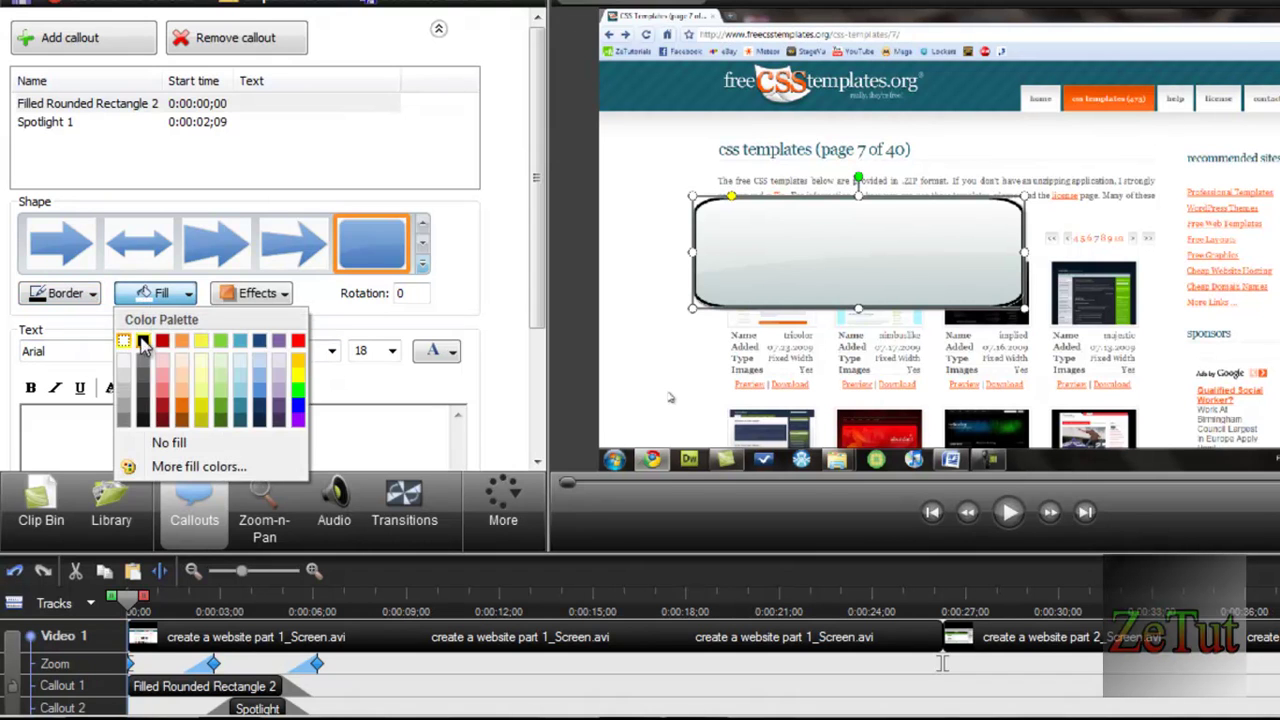
left_click(143, 342)
left_click(80, 293)
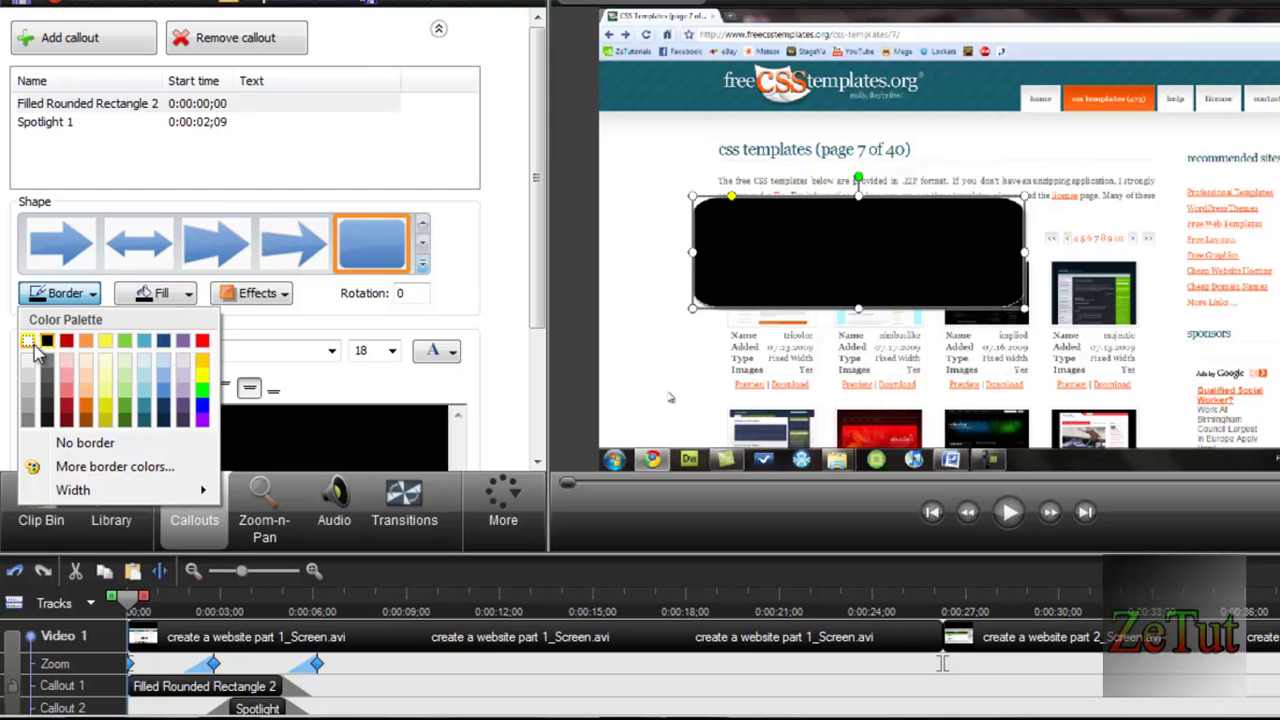
left_click(106, 419)
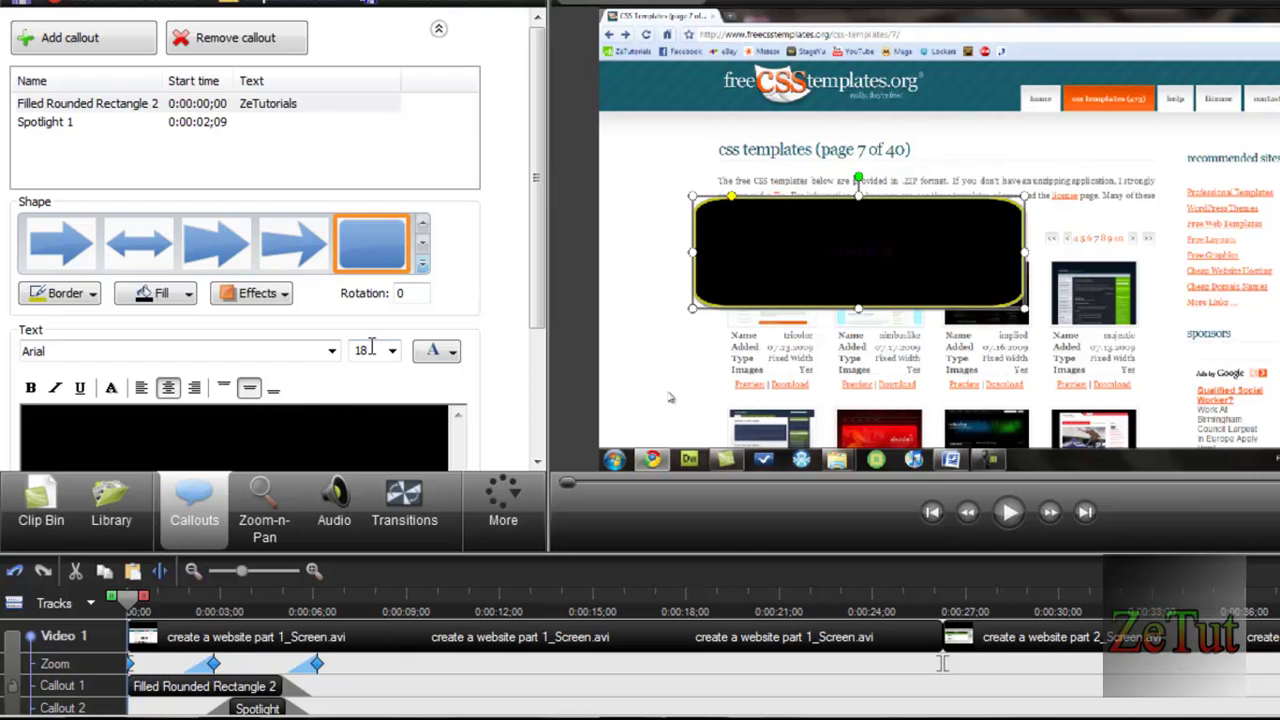
Make the ZeTutorials text bold white and shrink the callout into a top-right badge
key("ctrl+a")
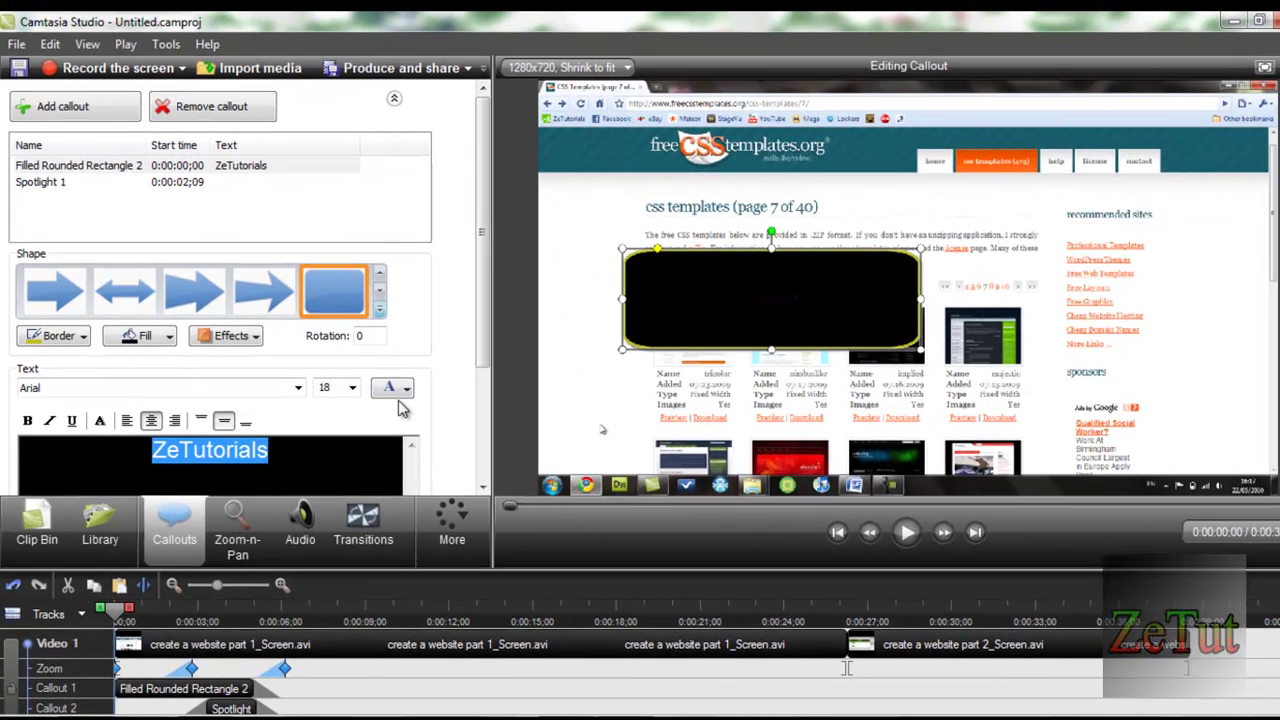
left_click(403, 394)
left_click(378, 432)
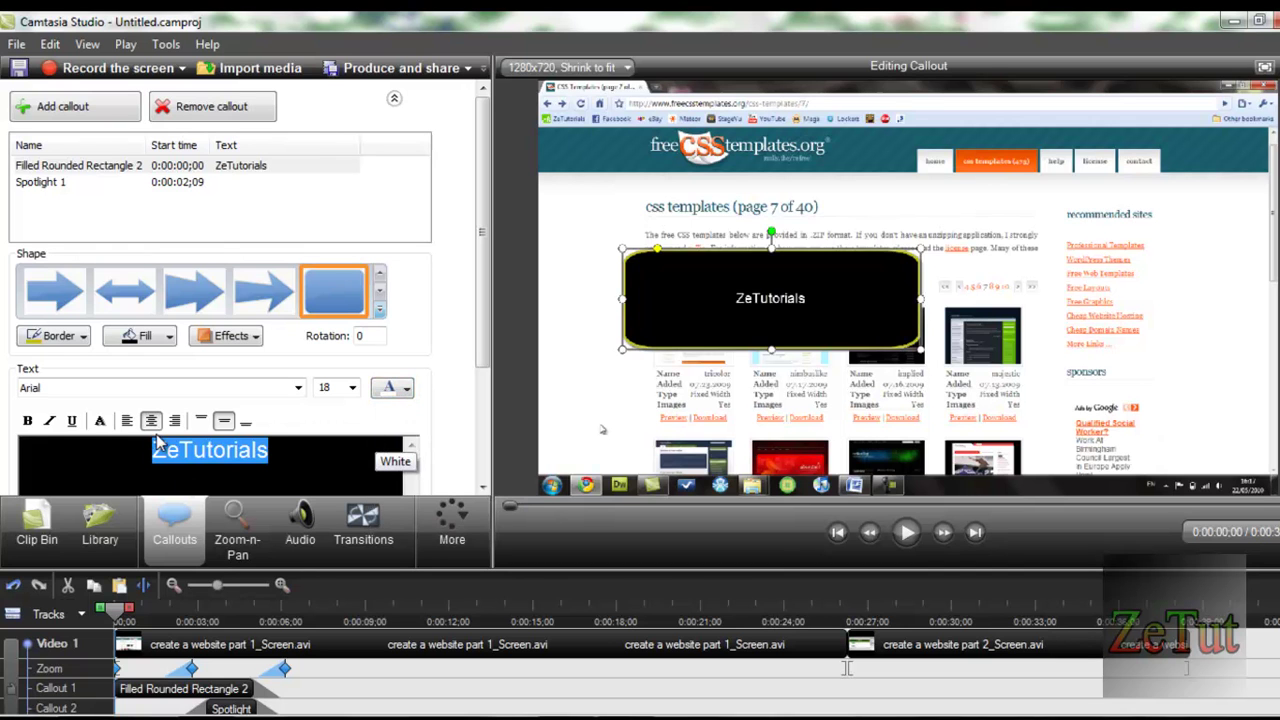
left_click(28, 420)
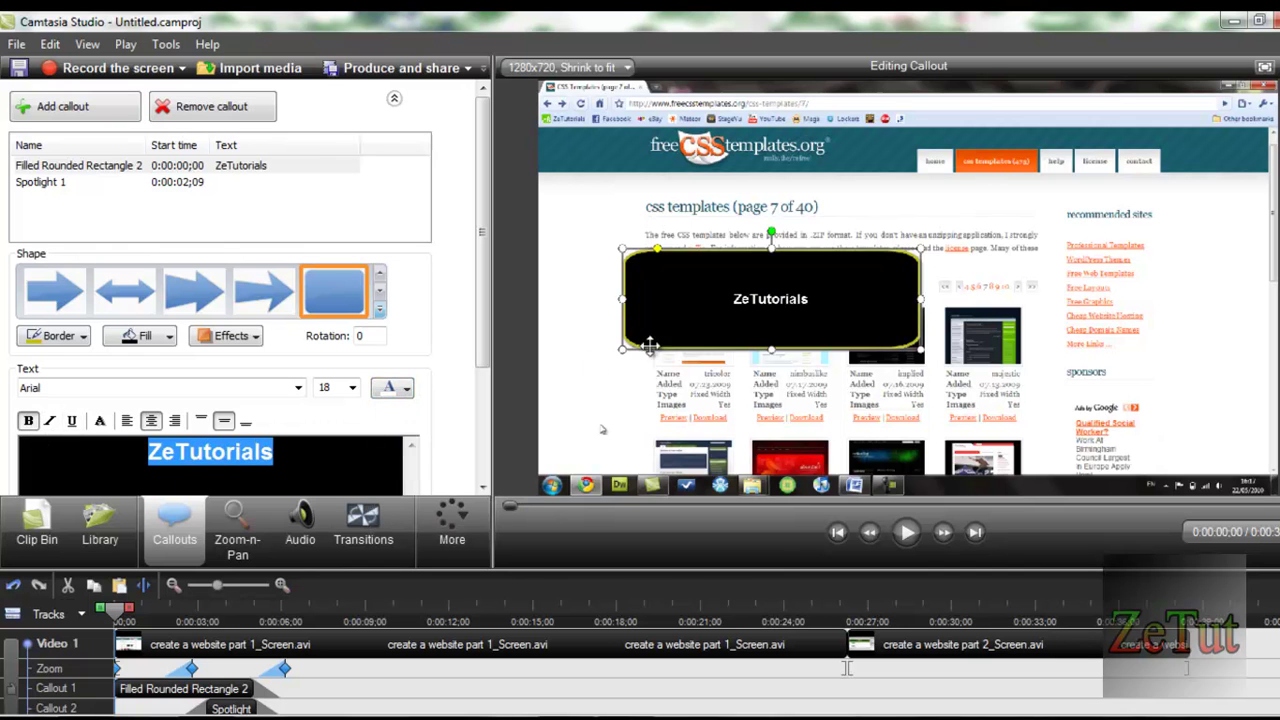
left_click_drag(920, 352, 1228, 208)
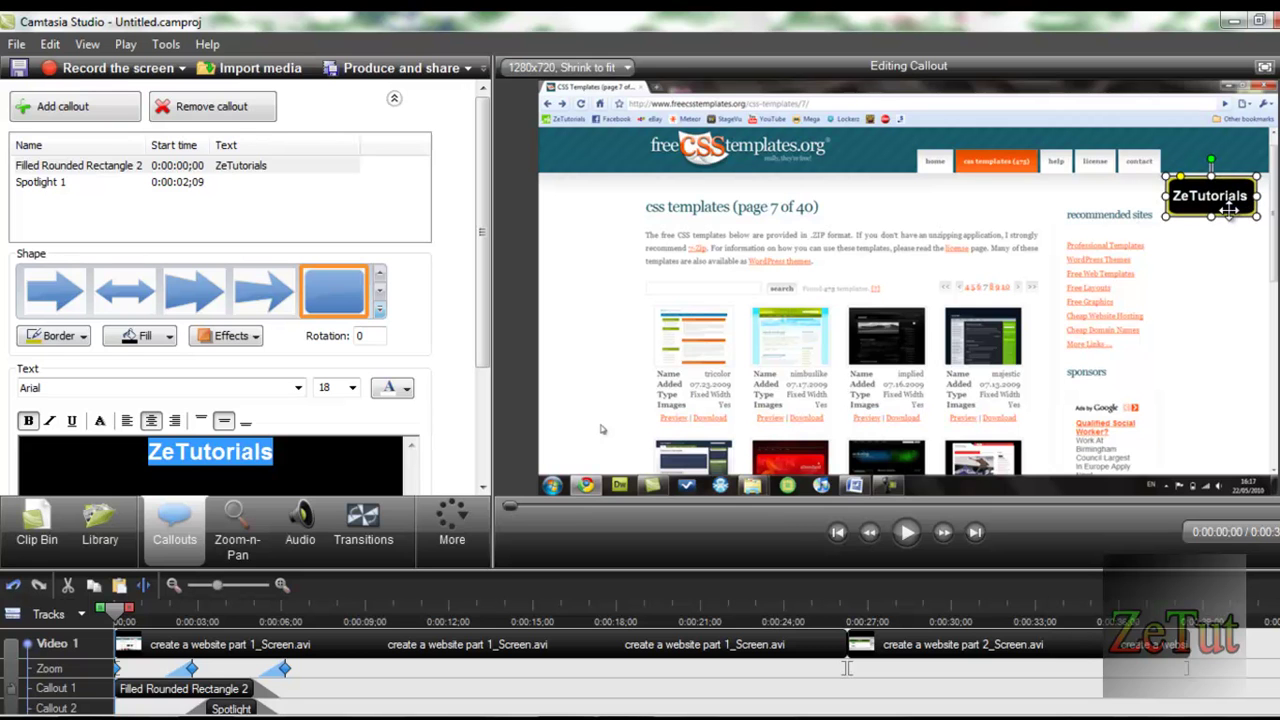
left_click(1237, 264)
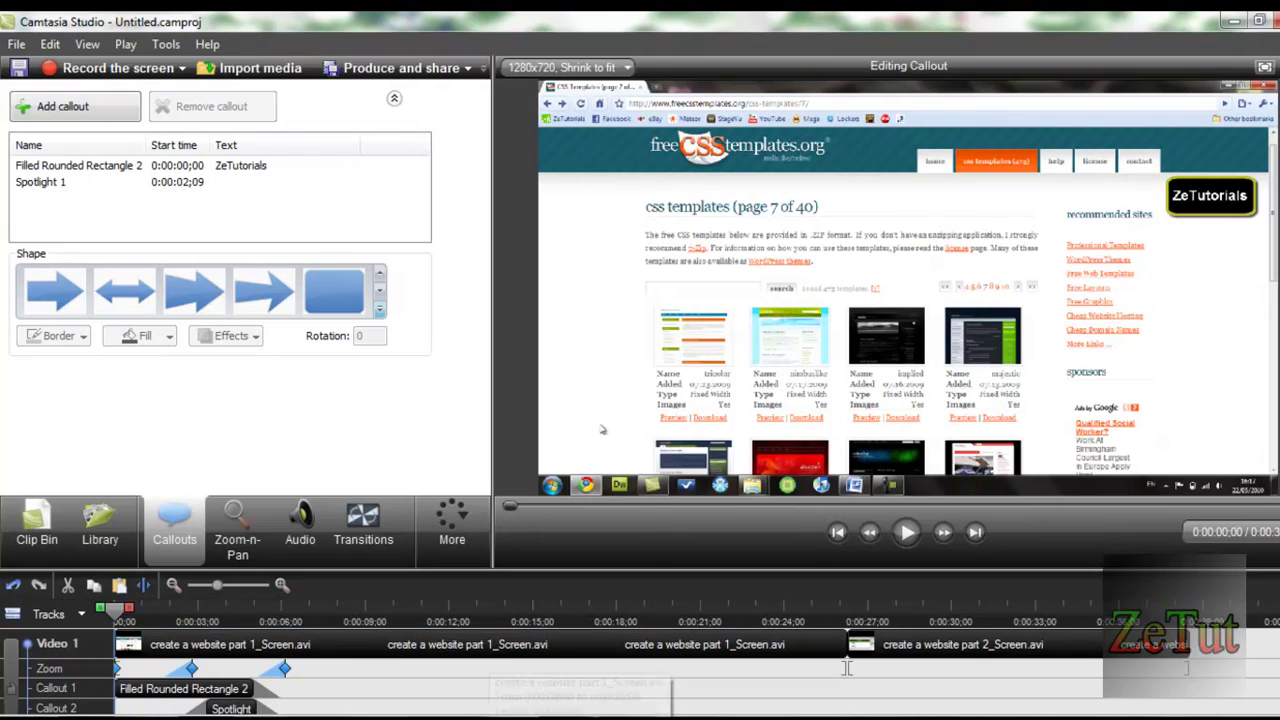
Stretch the ZeTutorials callout clip on Callout 1 out to about 0:00:25;08
left_click(245, 689)
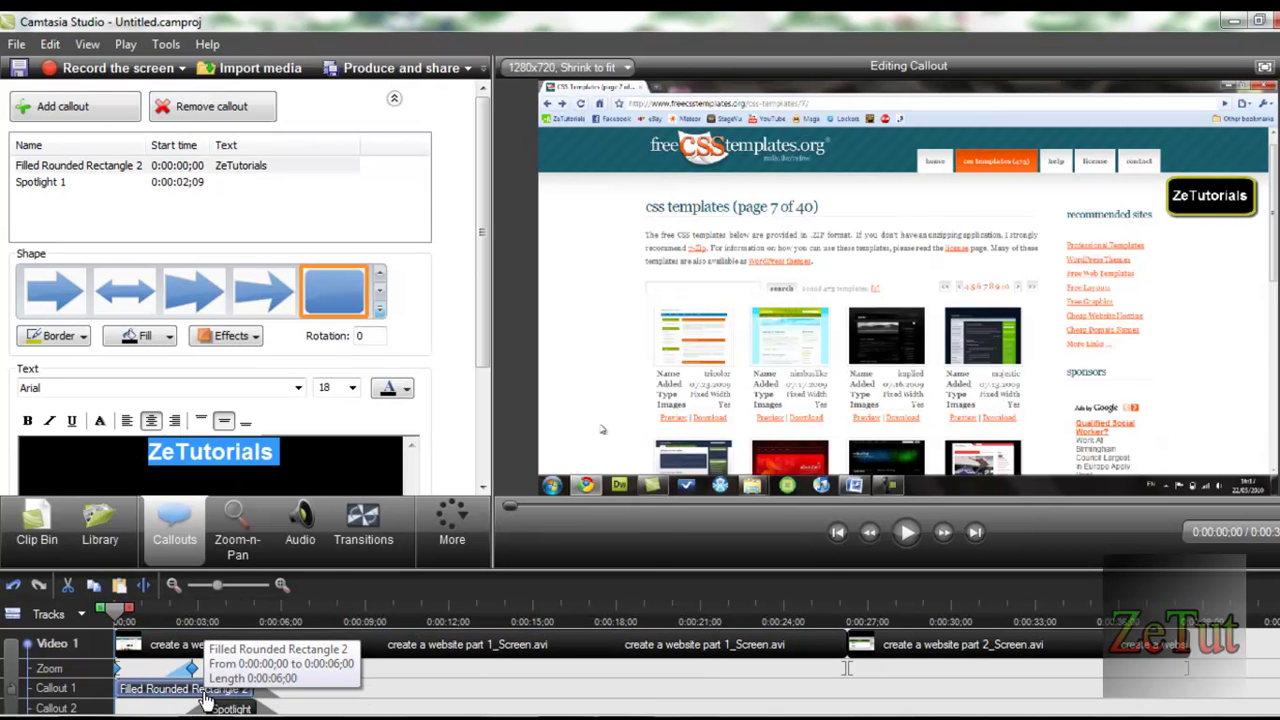
left_click_drag(258, 690, 818, 689)
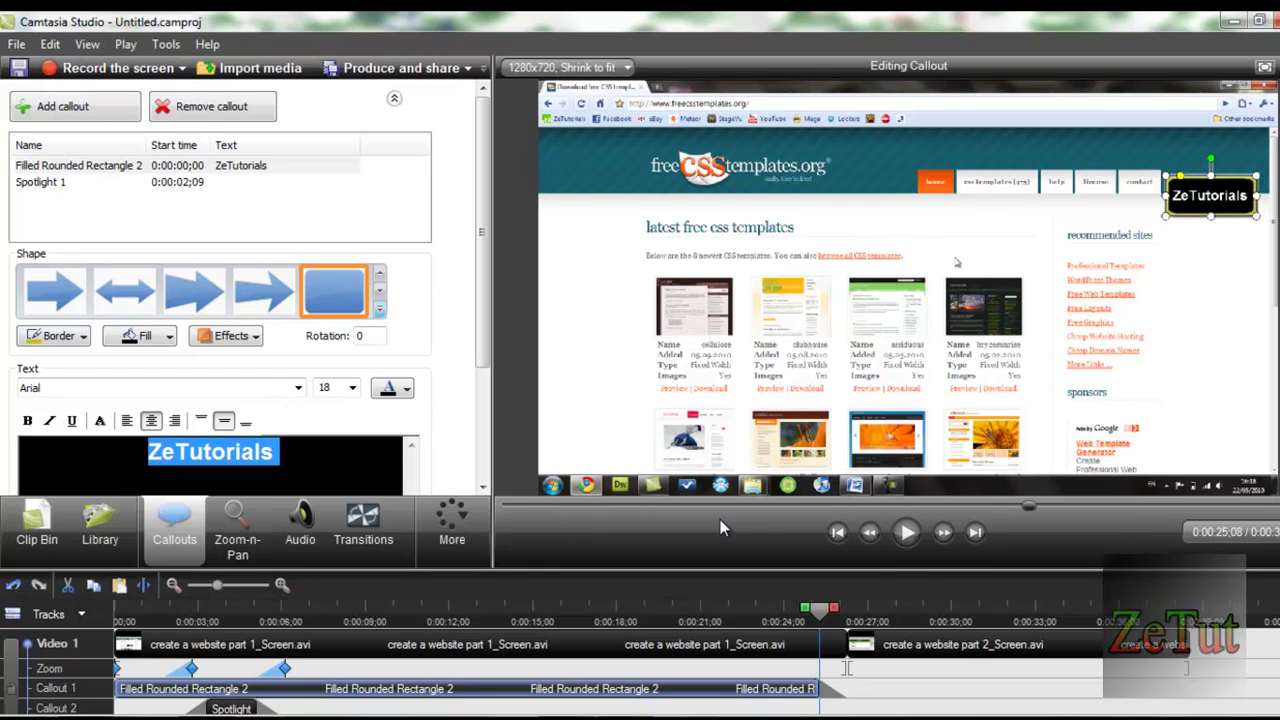
left_click(846, 612)
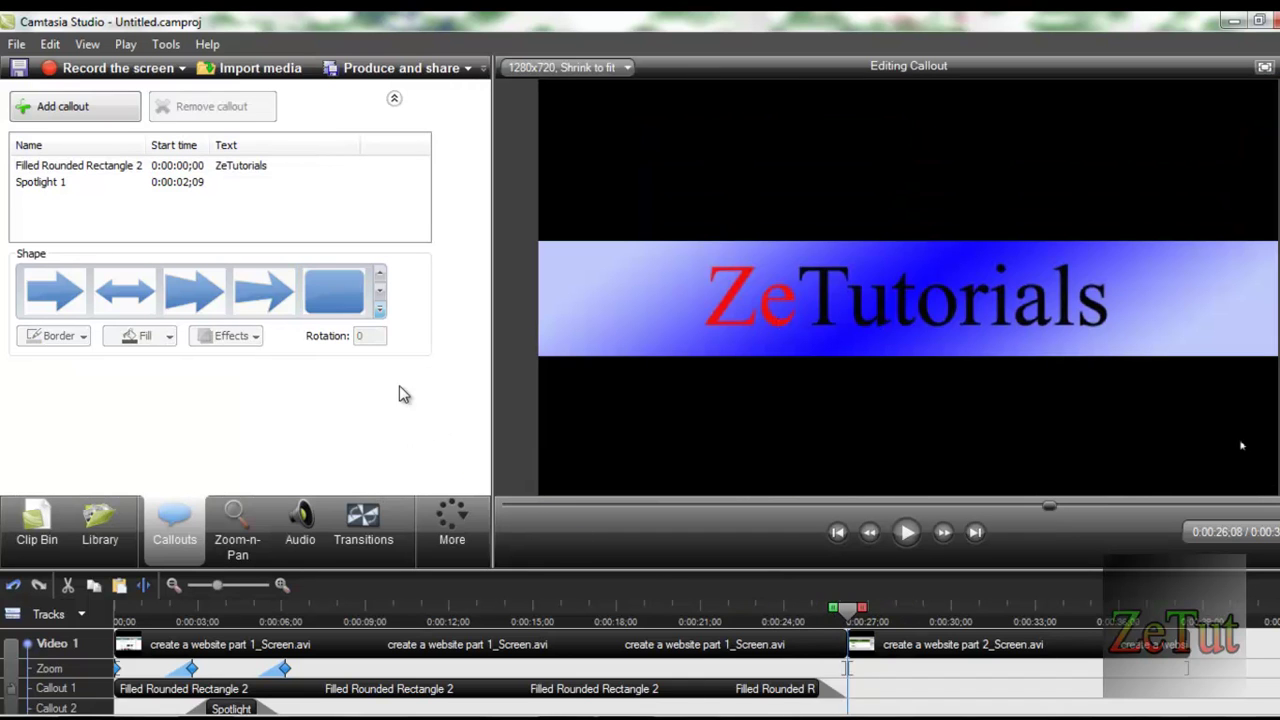
Add a rounded-rectangle callout at 0:00:26;08 reading ZeTutorials, stretched across the second clip
left_click(104, 104)
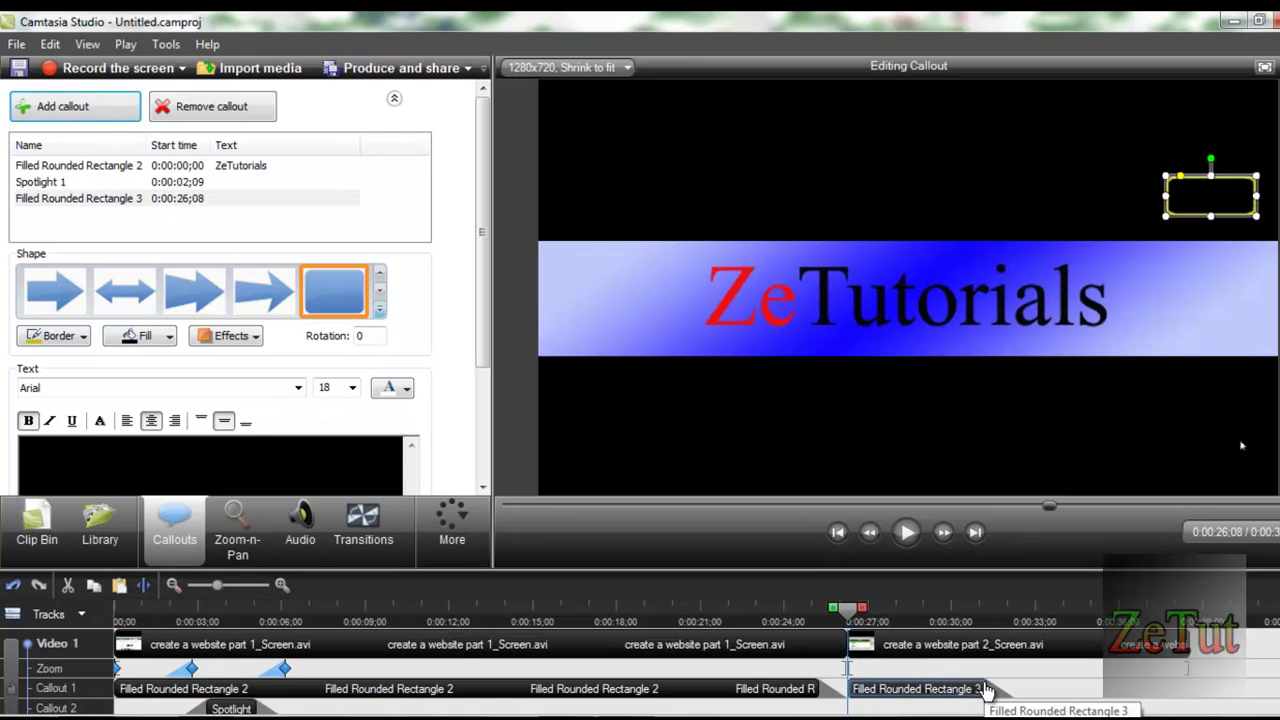
left_click_drag(990, 686, 1160, 688)
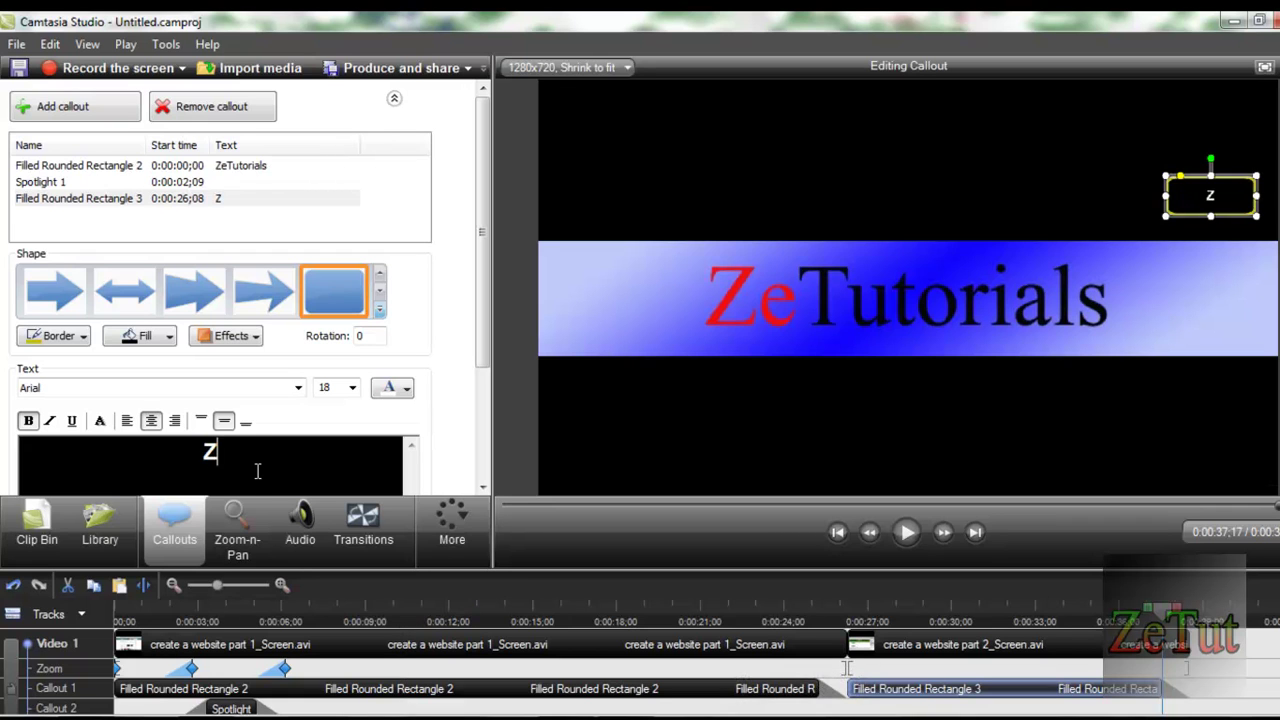
type("eTutori")
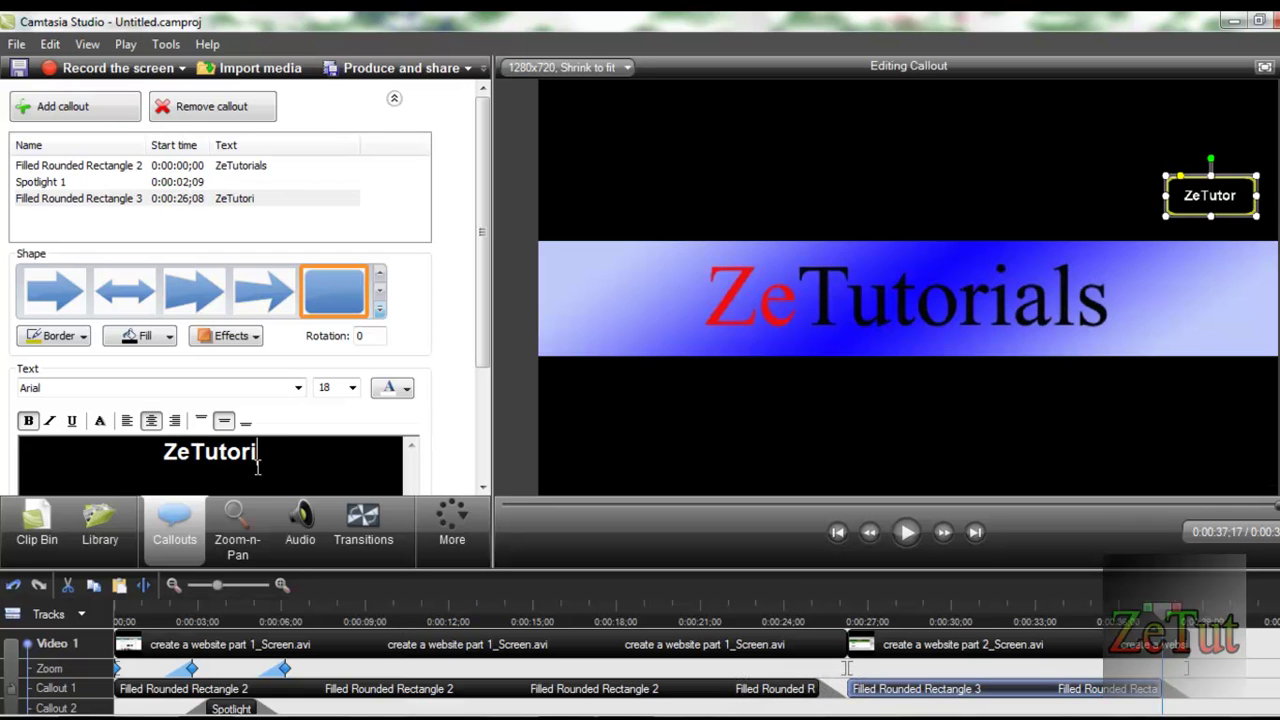
type("als")
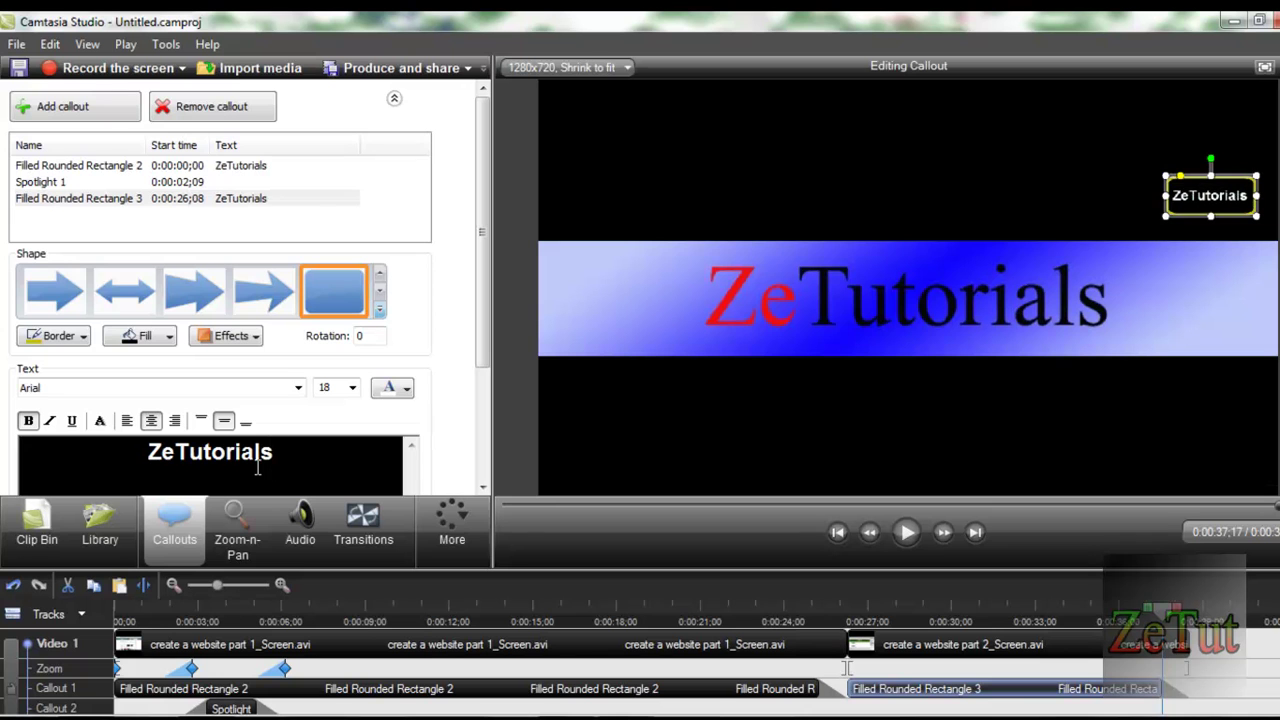
left_click(892, 327)
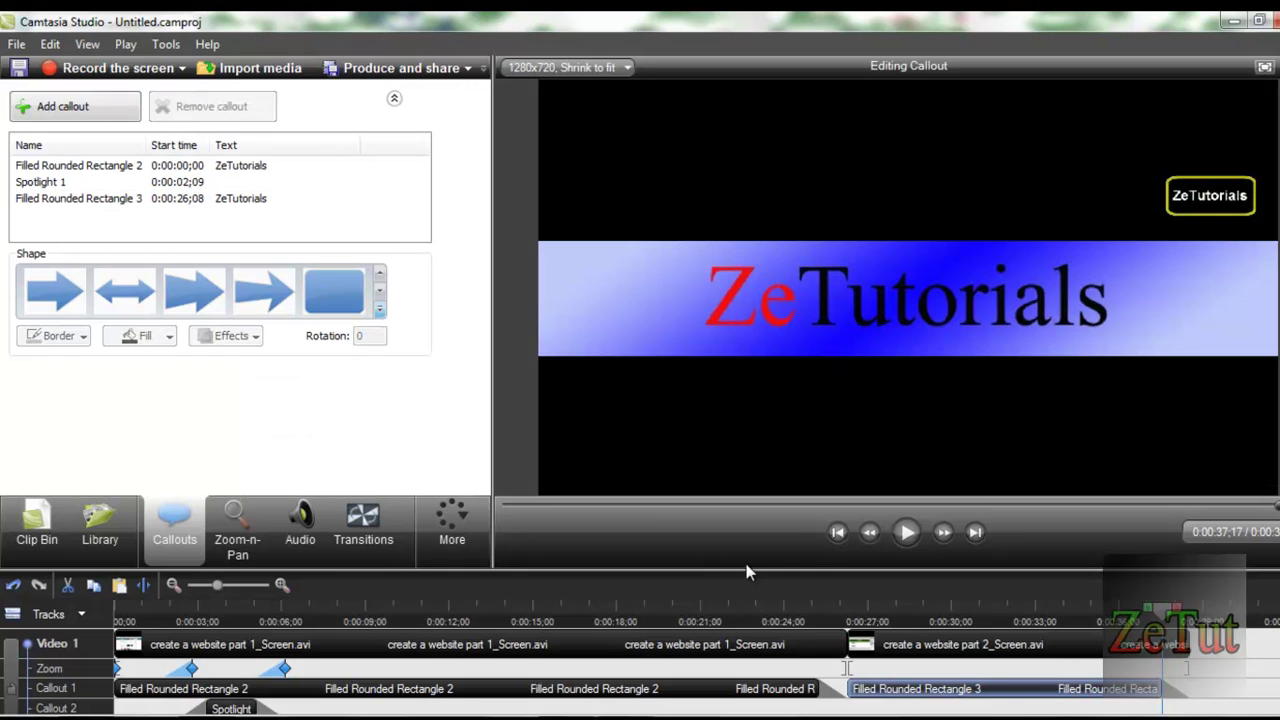
left_click_drag(1162, 610, 735, 610)
left_click_drag(697, 532, 425, 549)
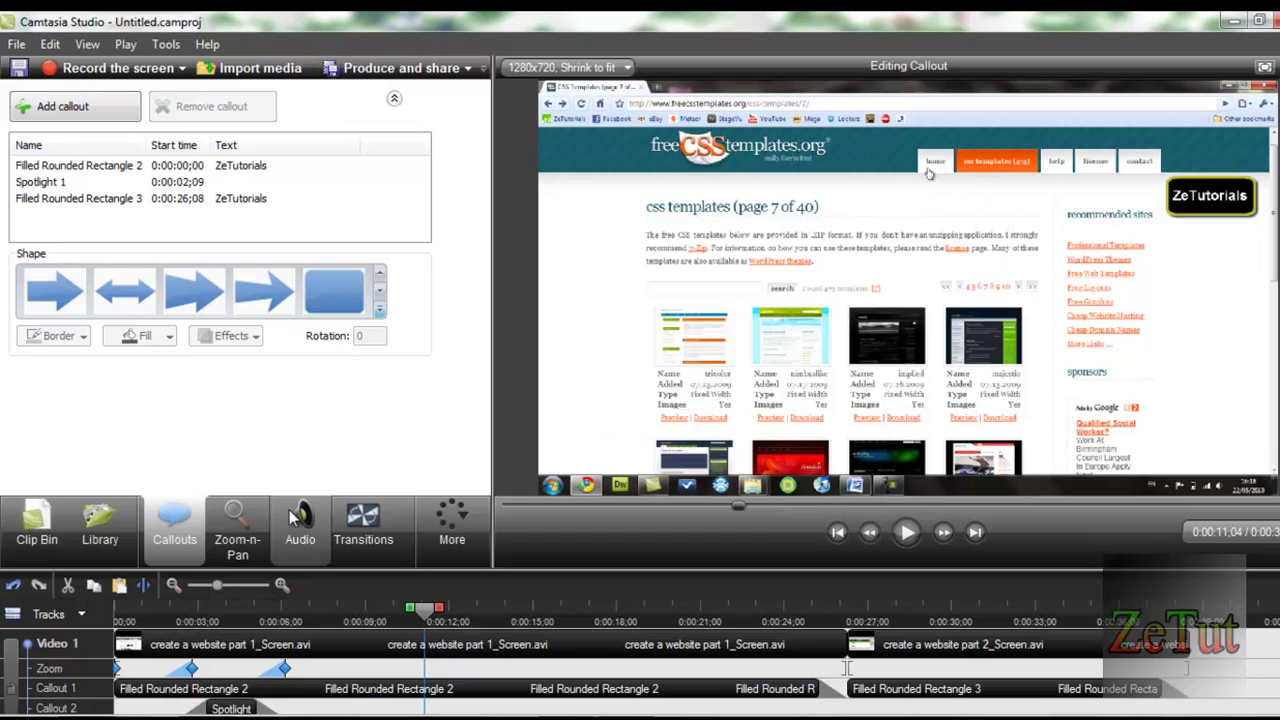
Add a red Sketch Motion Arrow callout, rotate it nearly upward, and stretch it to the home tab
left_click(231, 512)
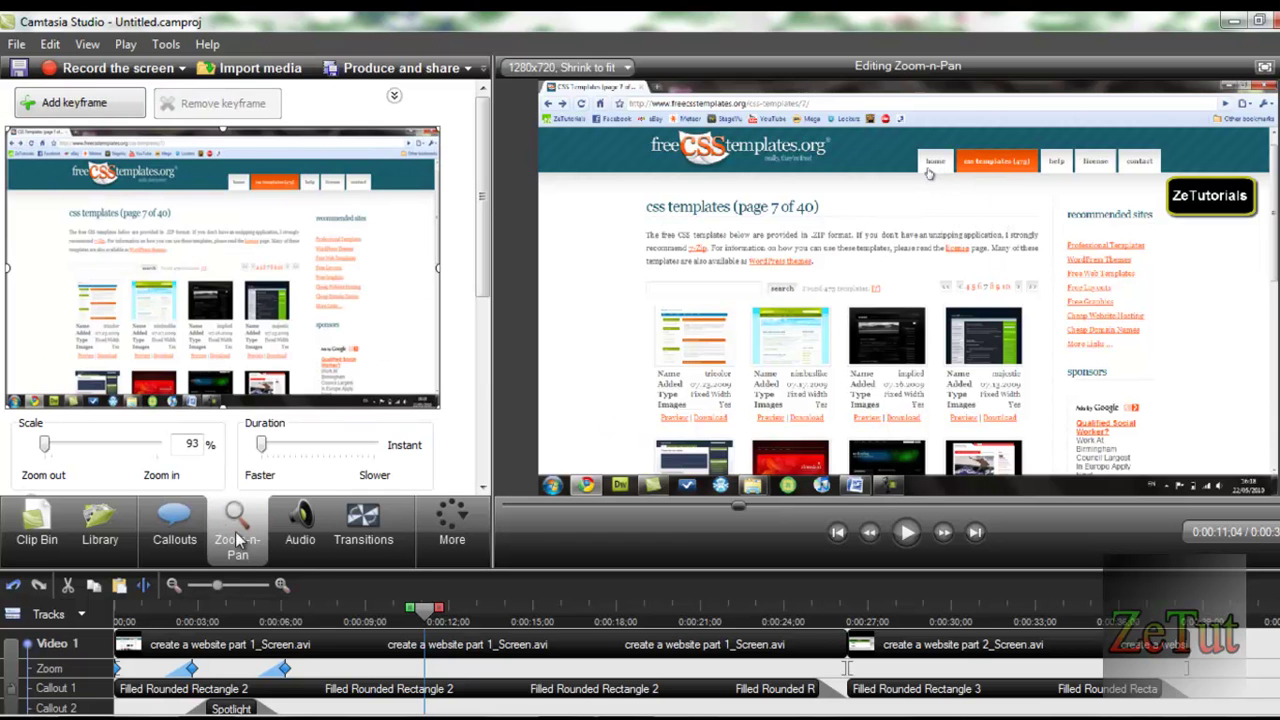
left_click(174, 522)
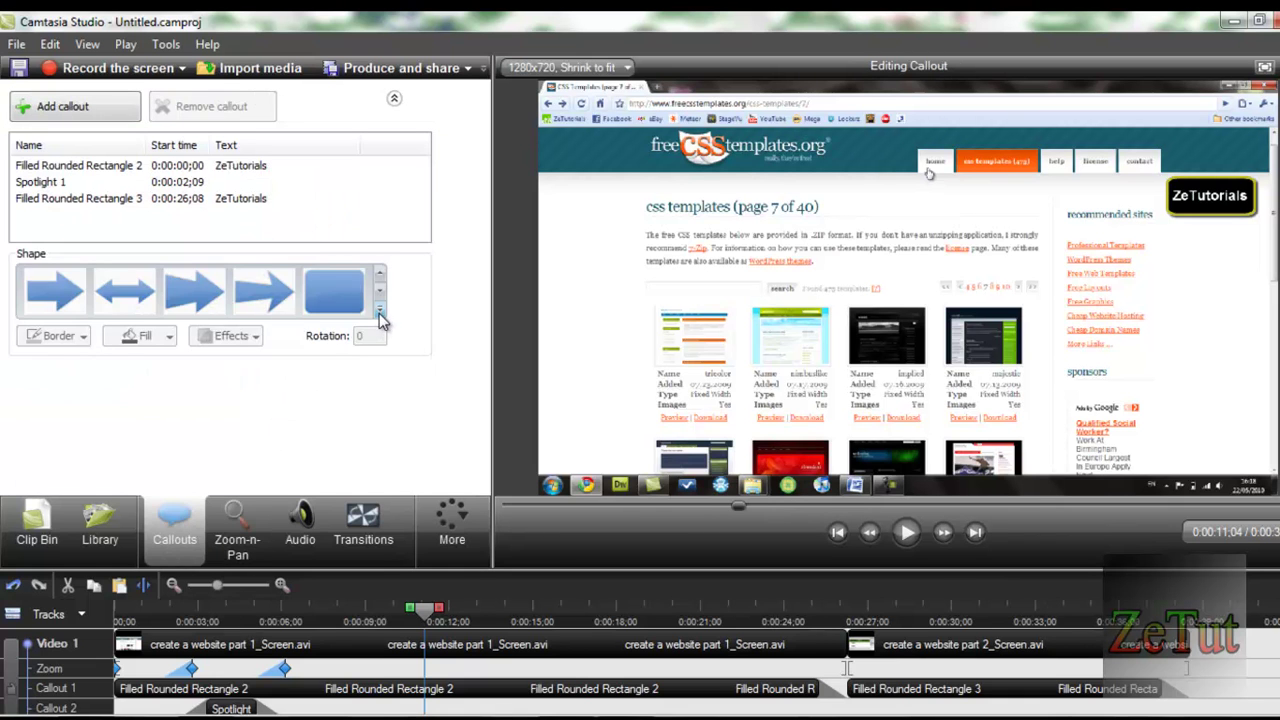
left_click(379, 313)
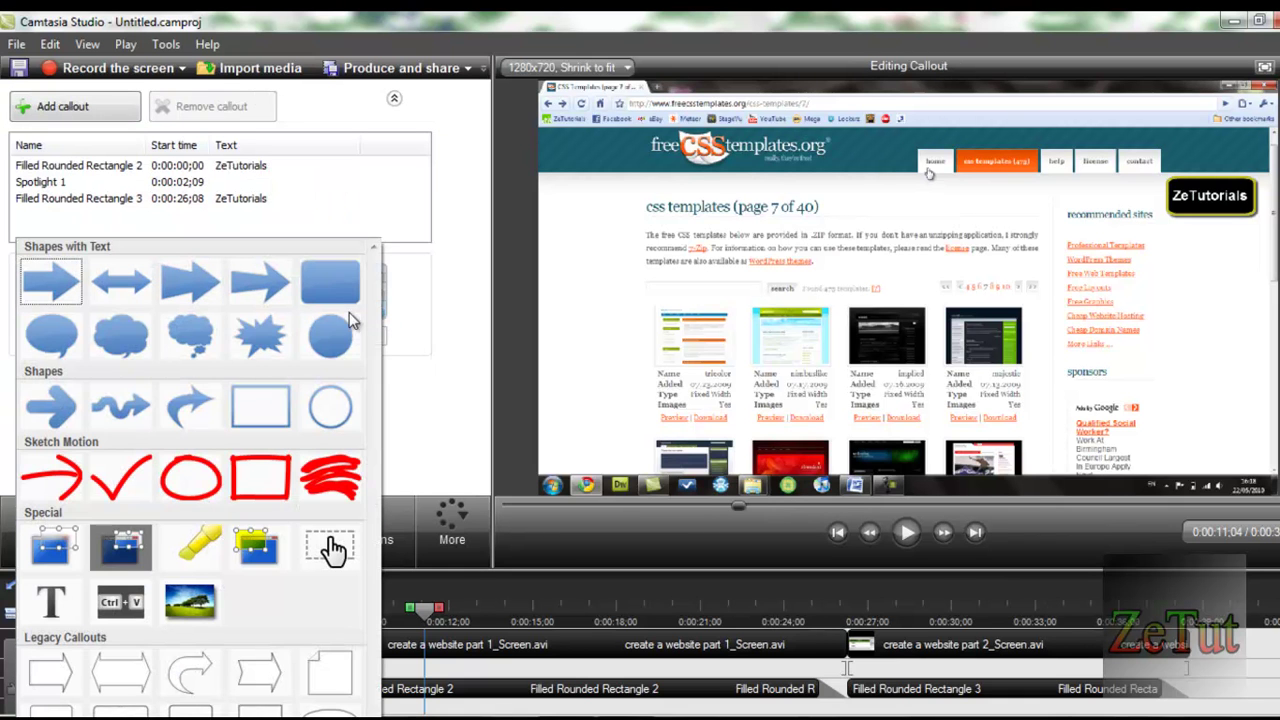
left_click(62, 485)
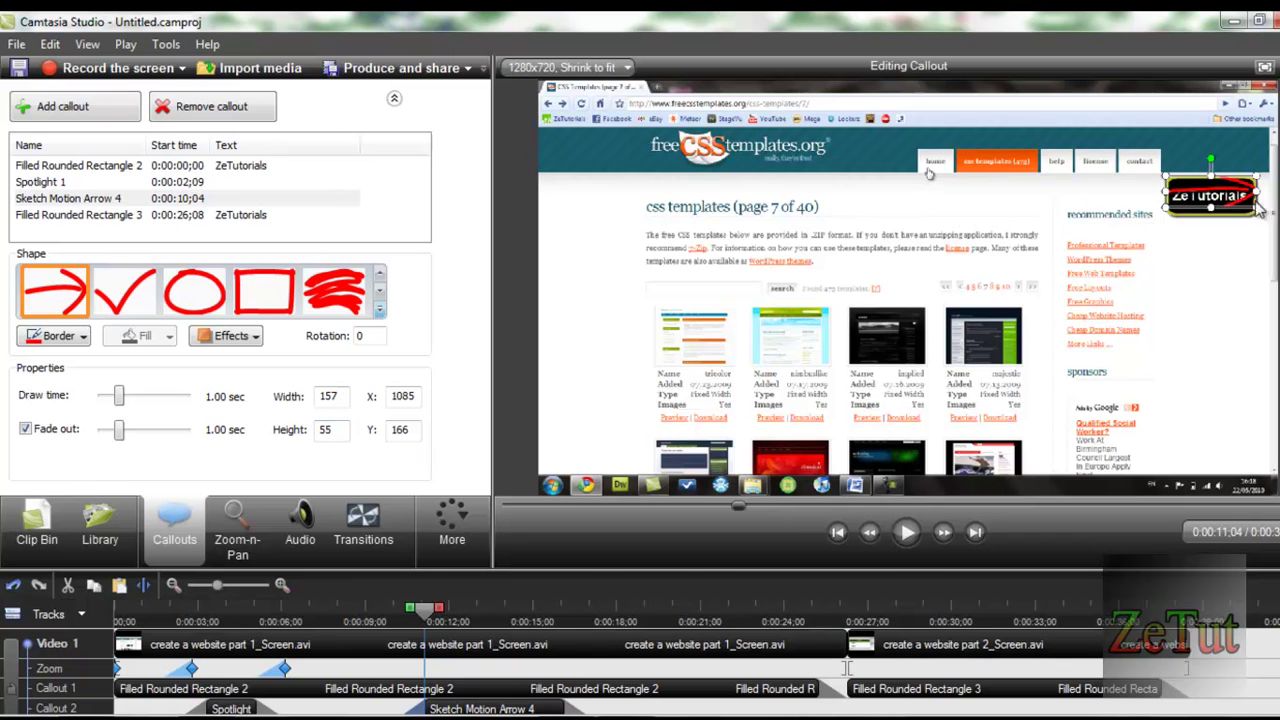
mouse_move(1248, 198)
left_mouse_down()
mouse_move(960, 285)
mouse_move(972, 248)
left_mouse_up()
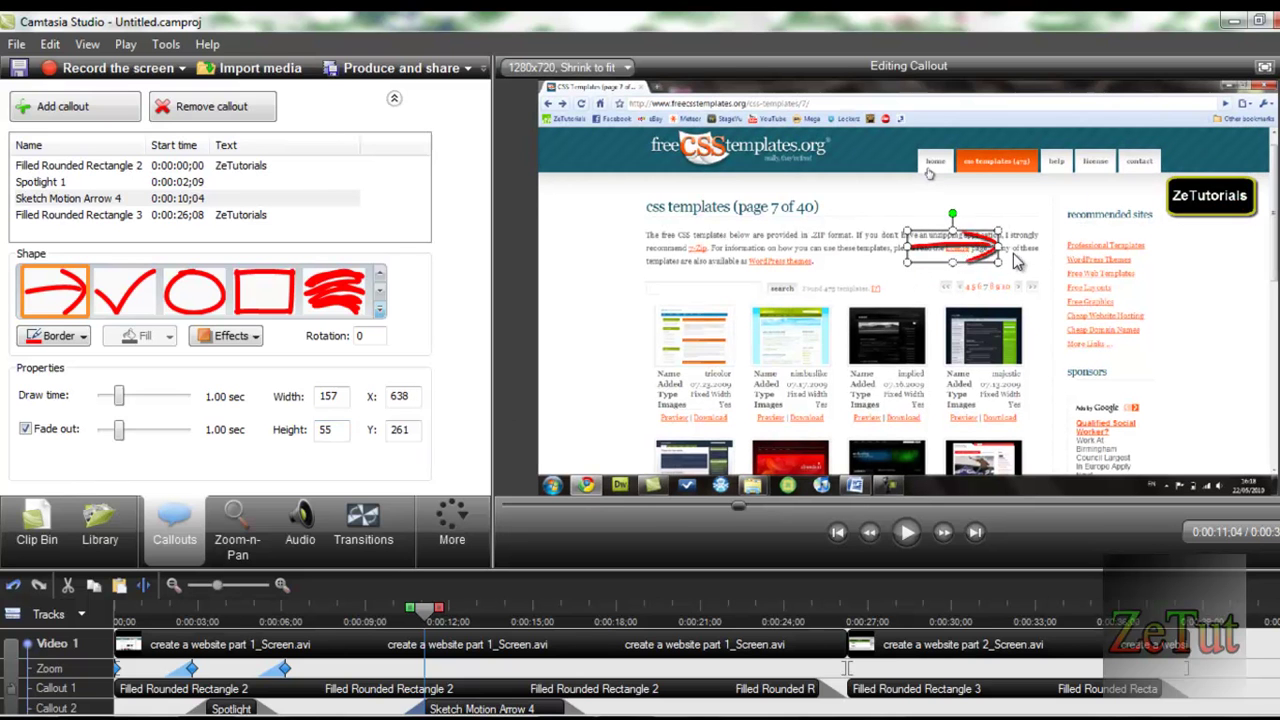
mouse_move(950, 211)
left_mouse_down()
mouse_move(922, 243)
mouse_move(935, 238)
left_mouse_up()
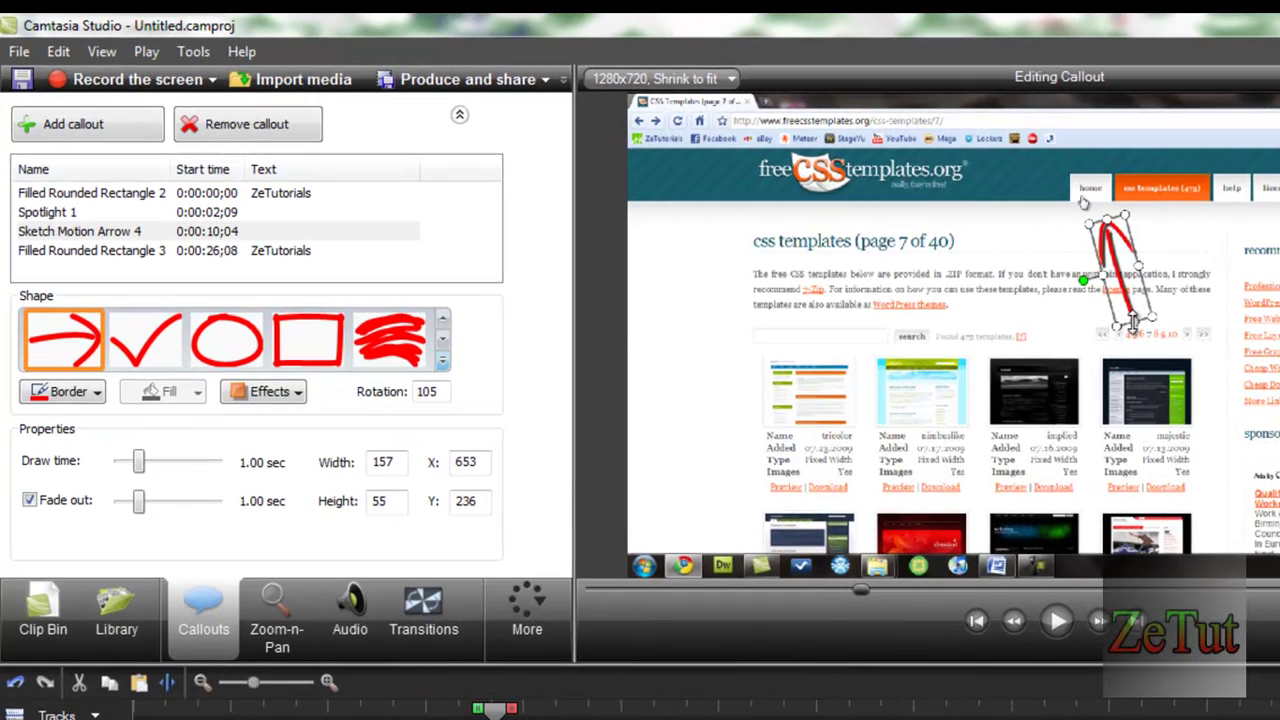
left_click_drag(1136, 322, 1178, 408)
left_click(1228, 365)
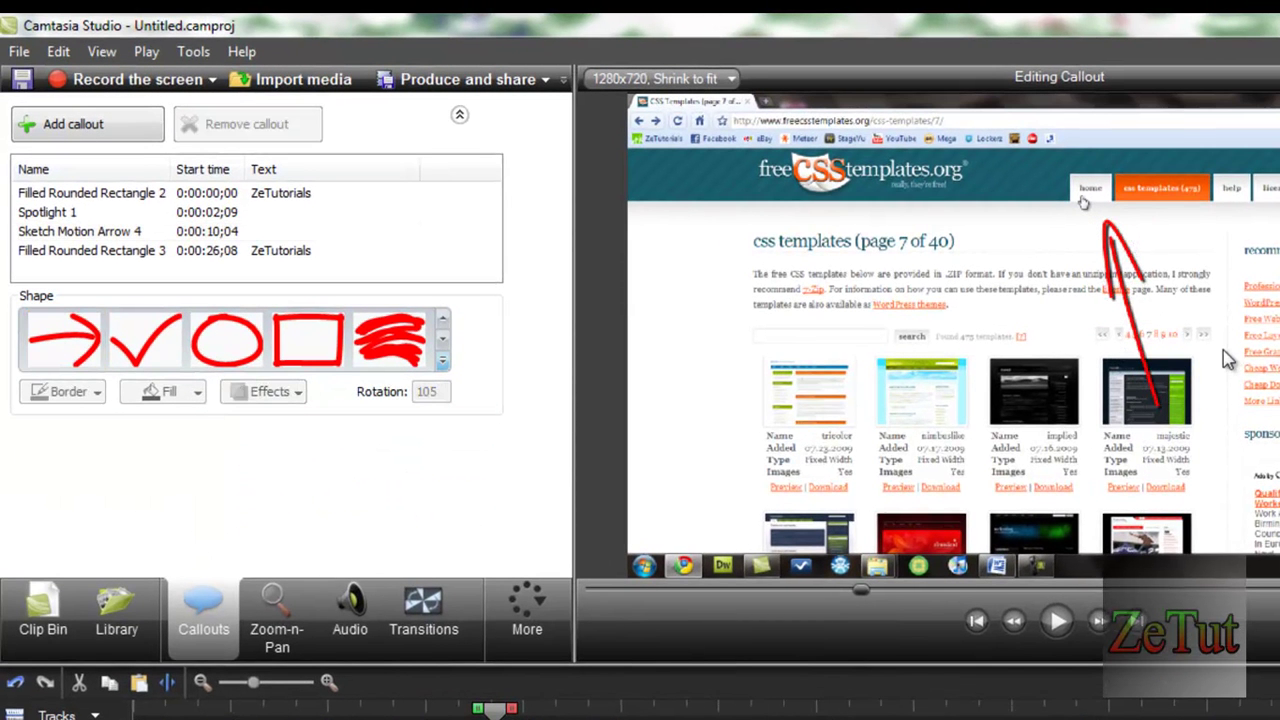
Shorten the Sketch Motion Arrow 4 clip and preview the arrow drawing in from about 10 seconds
left_click_drag(495, 711, 432, 711)
left_click(1058, 620)
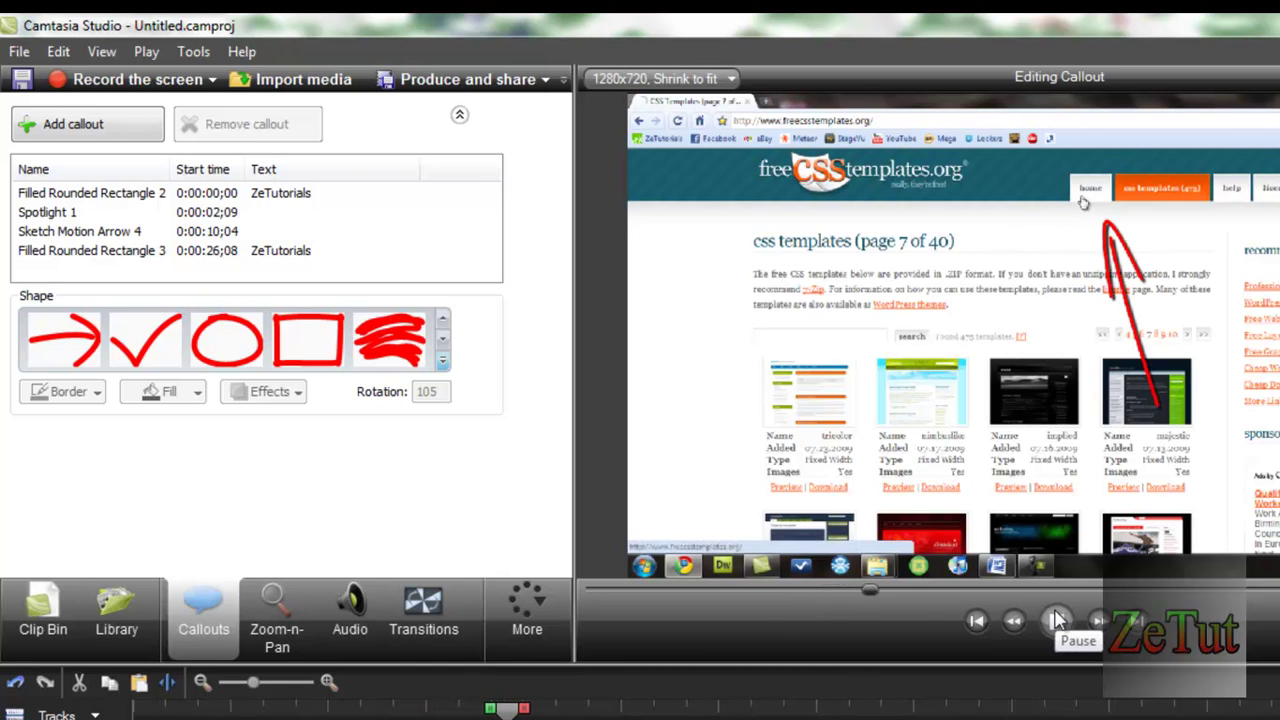
left_click(1058, 620)
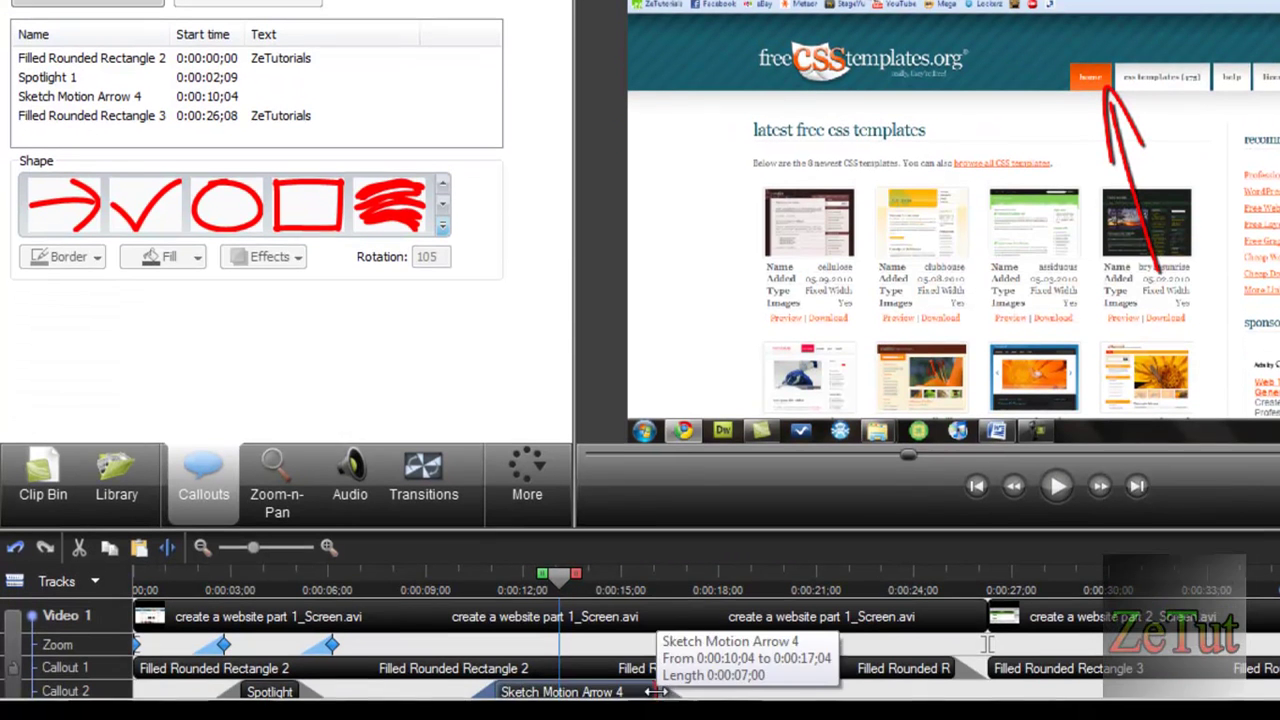
left_click_drag(655, 692, 588, 688)
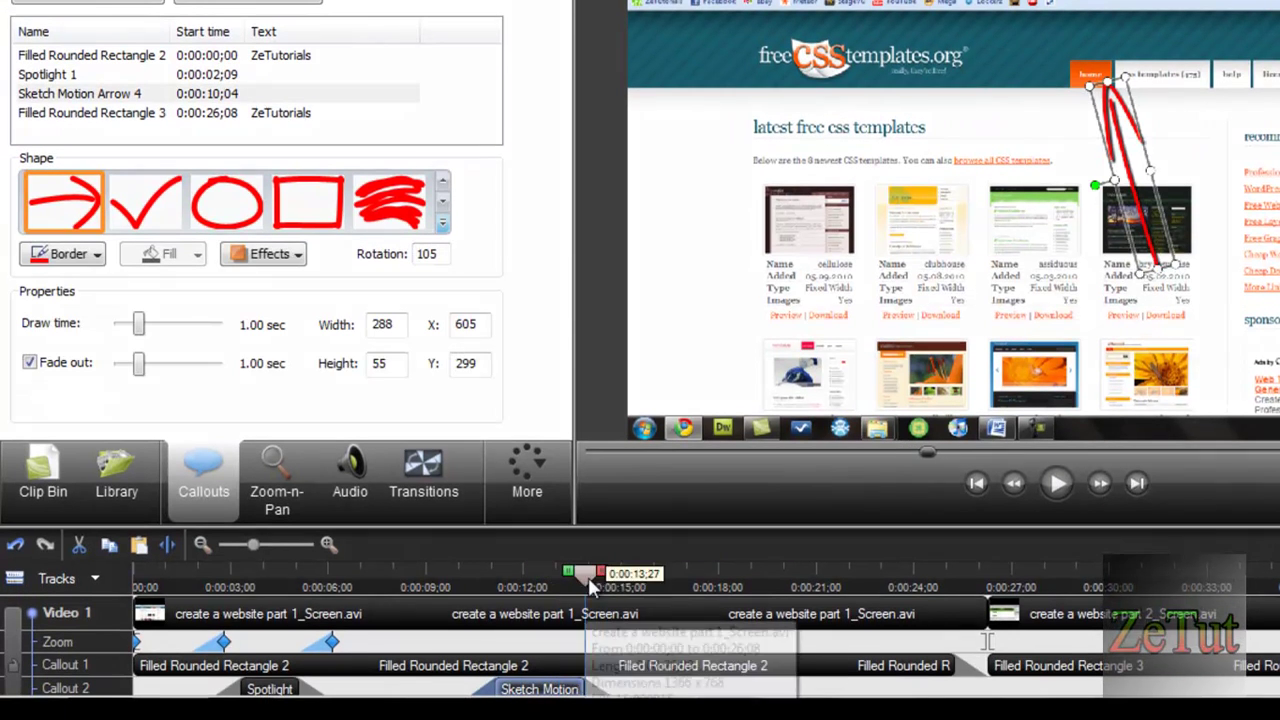
left_click_drag(586, 572, 475, 572)
left_click(1058, 478)
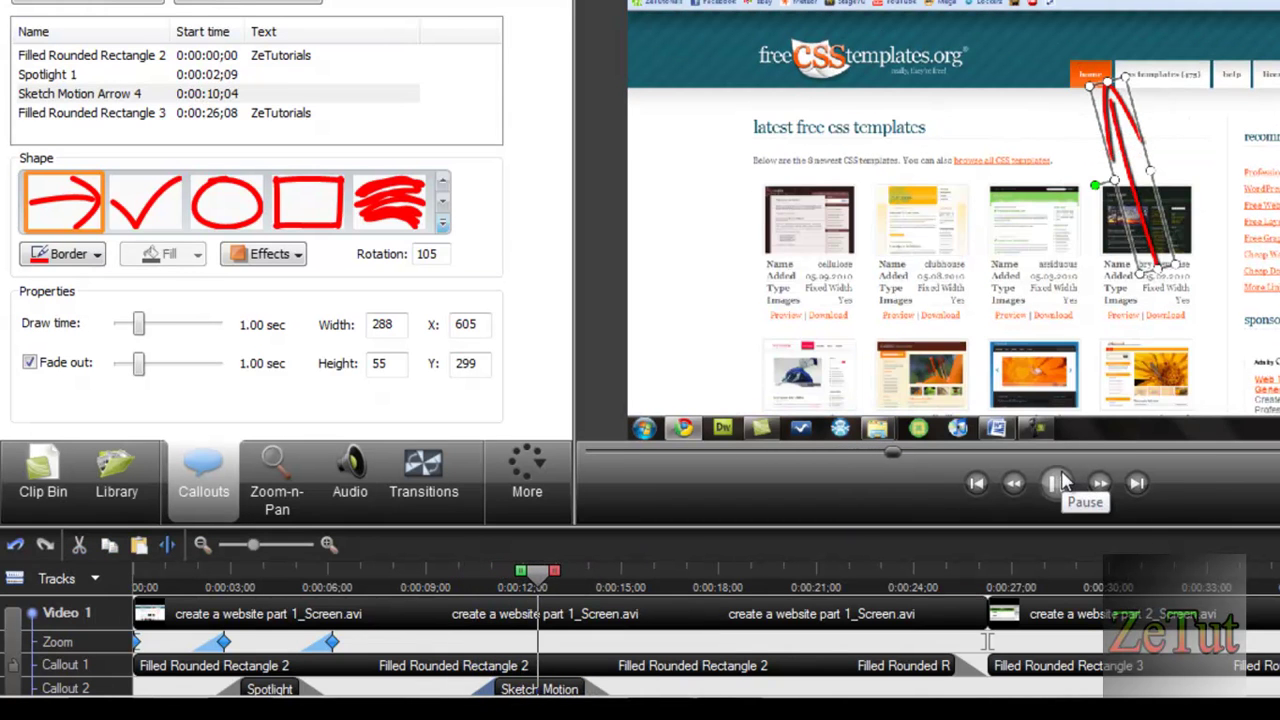
left_click(1060, 482)
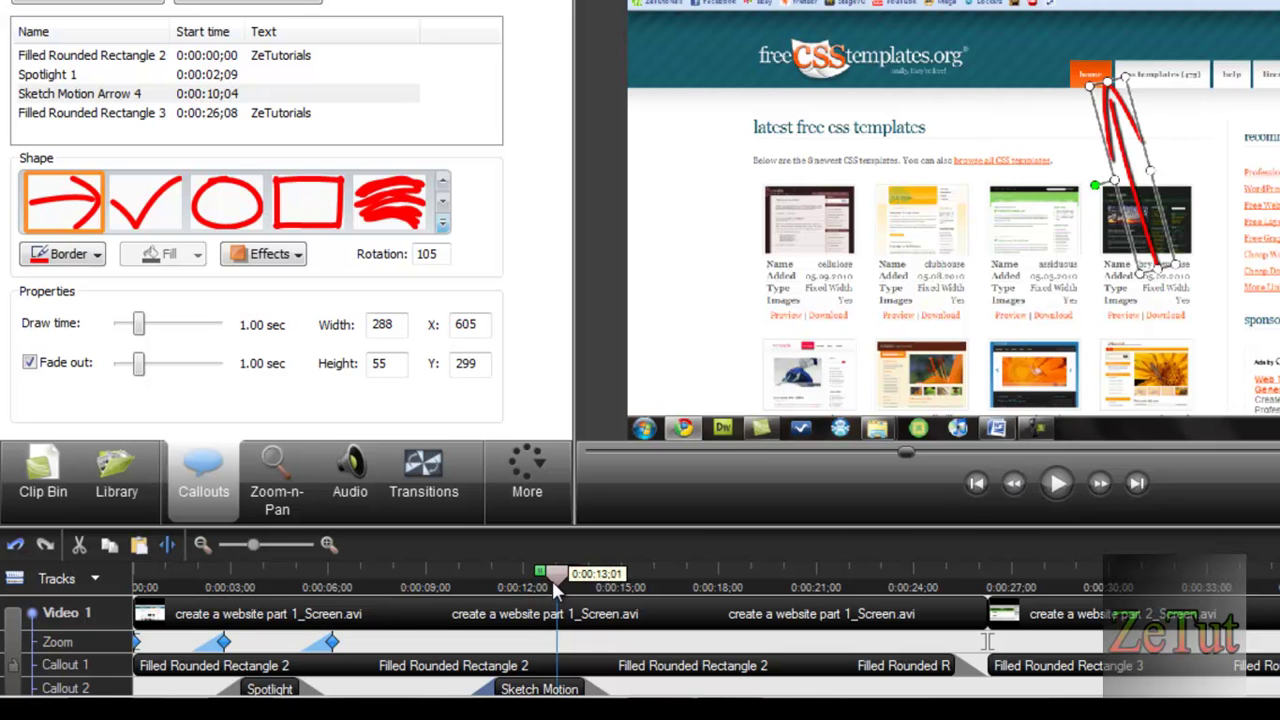
left_click_drag(556, 578, 990, 578)
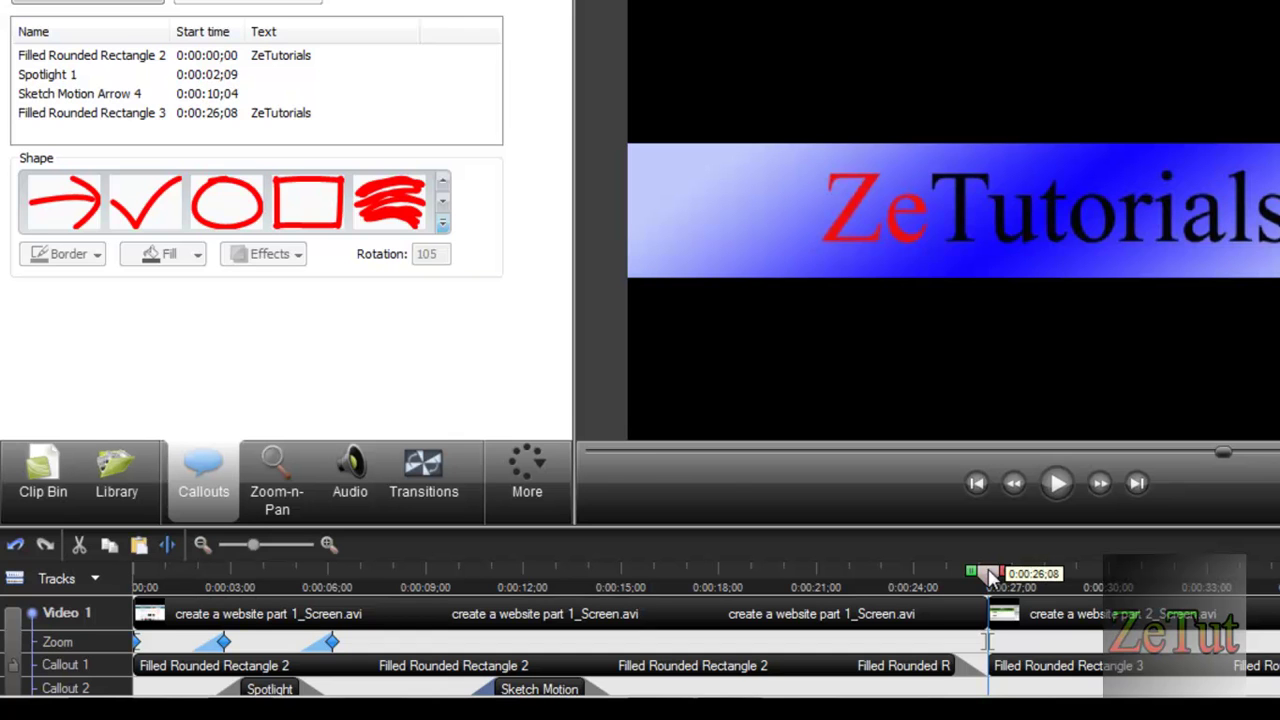
After previewing Barn, Blinds and Checkerboard, place Cube rotate between the part 1 and part 2 clips
left_click(454, 456)
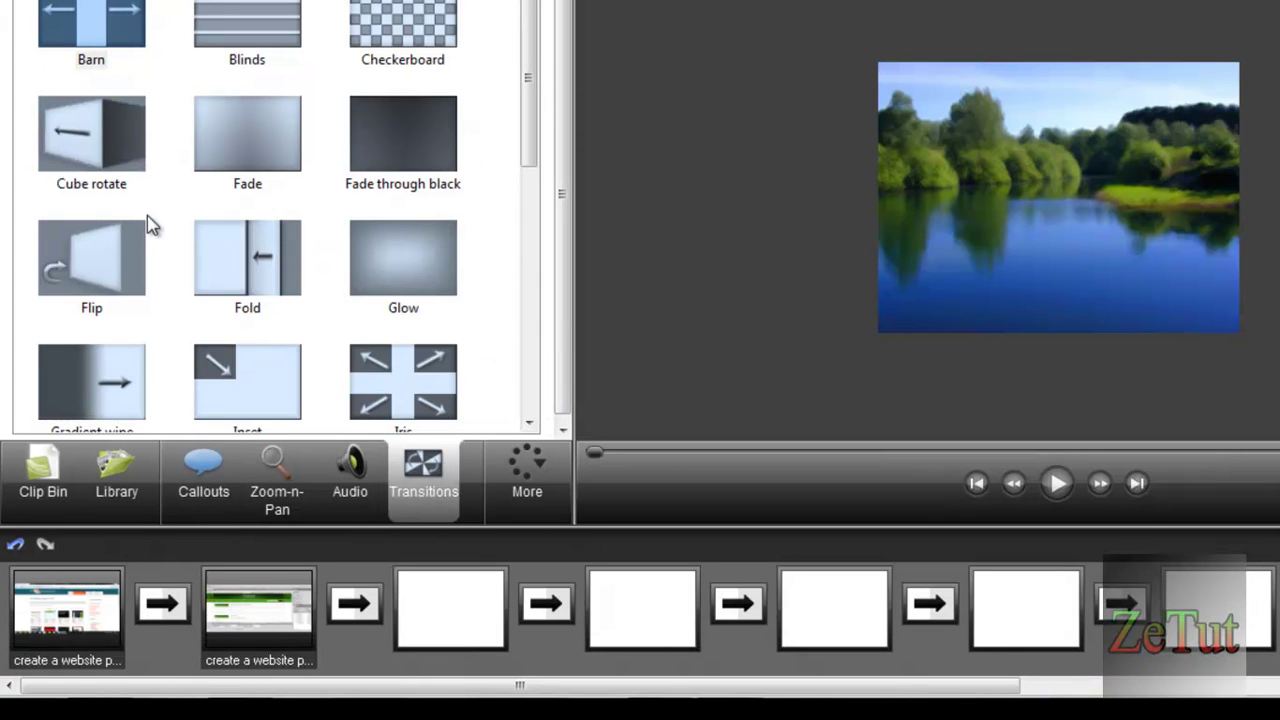
left_click(108, 40)
left_click(286, 10)
left_click(385, 40)
left_click(118, 170)
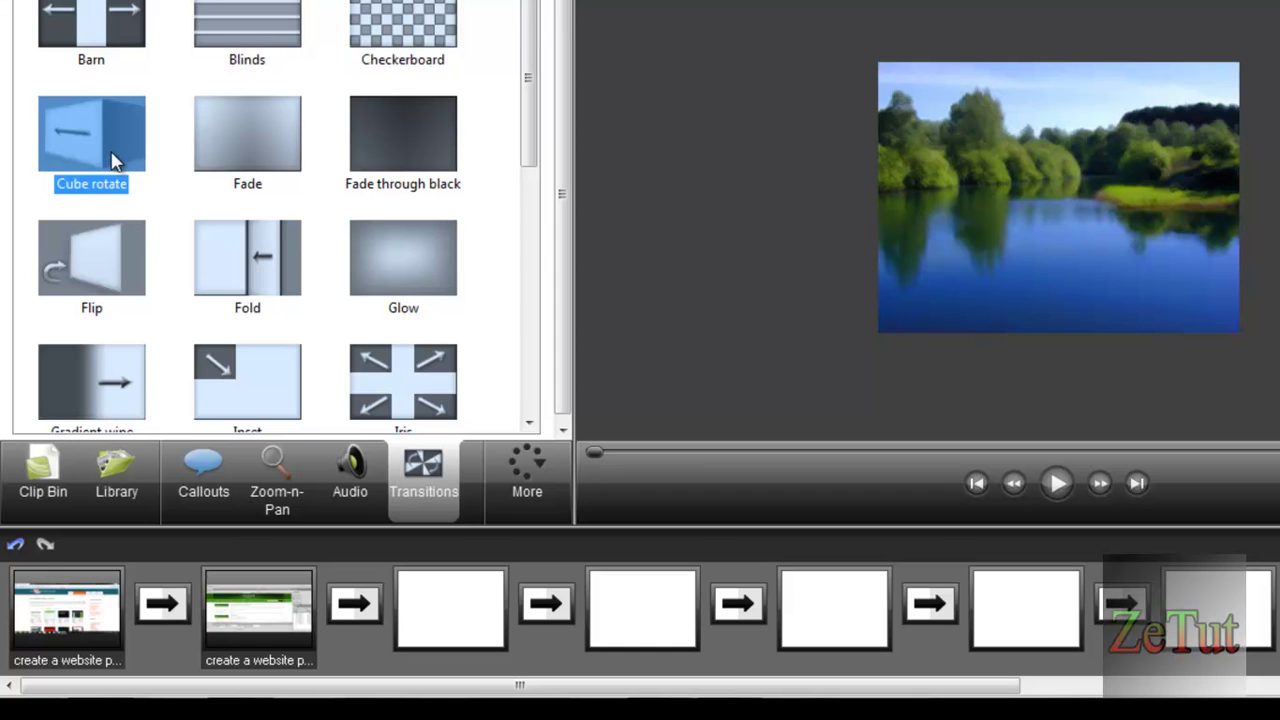
left_click_drag(113, 162, 175, 608)
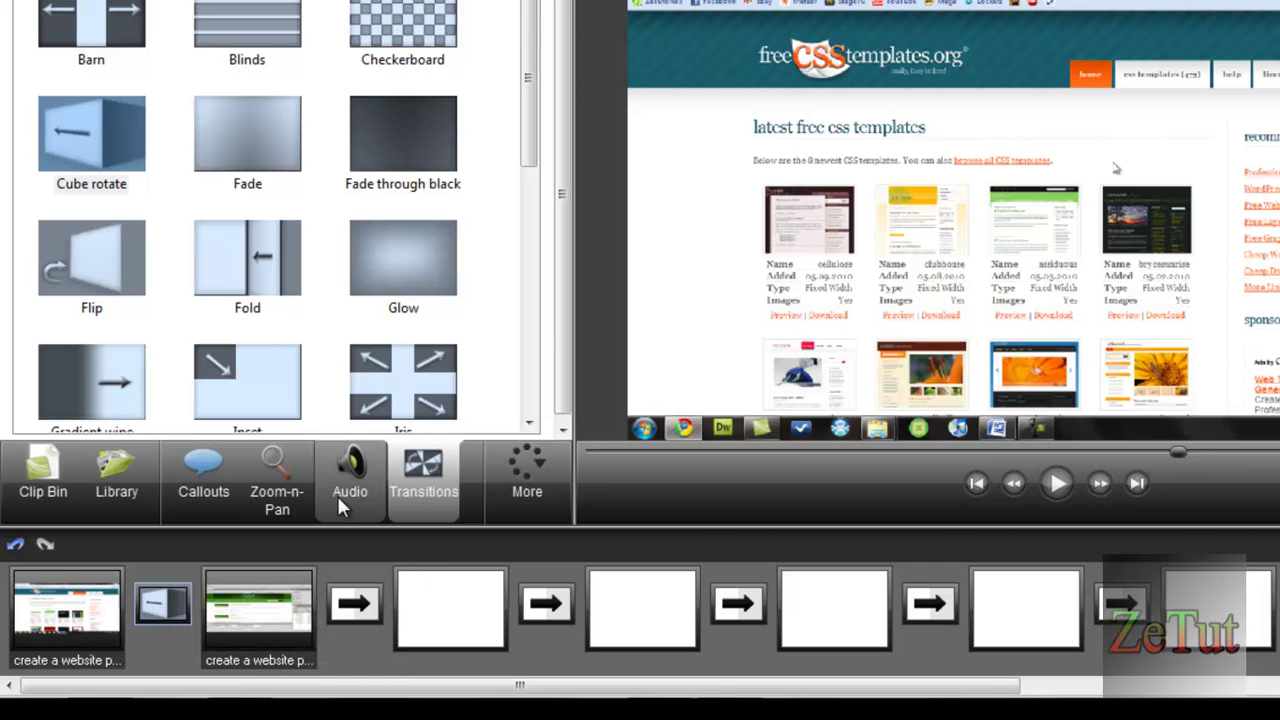
Scale the picture down to 93% in Zoom-n-Pan and preview the cube-rotate transition
left_click(290, 472)
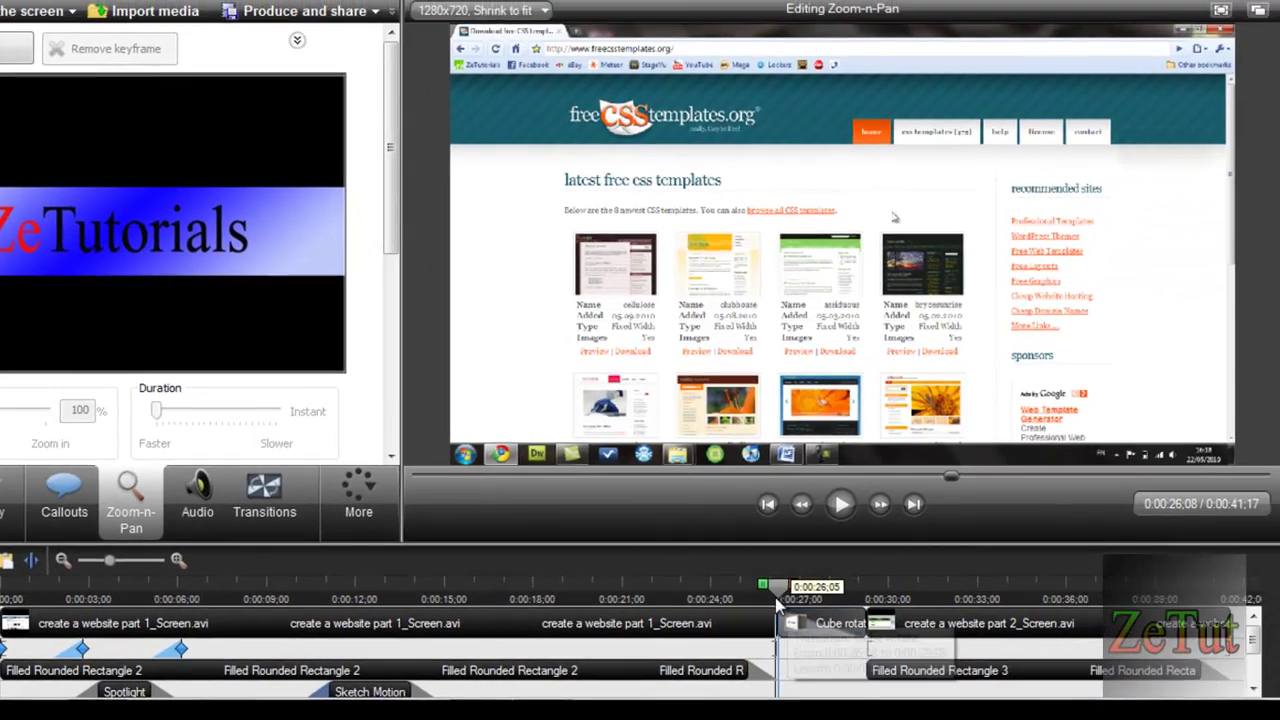
left_click_drag(779, 600, 722, 600)
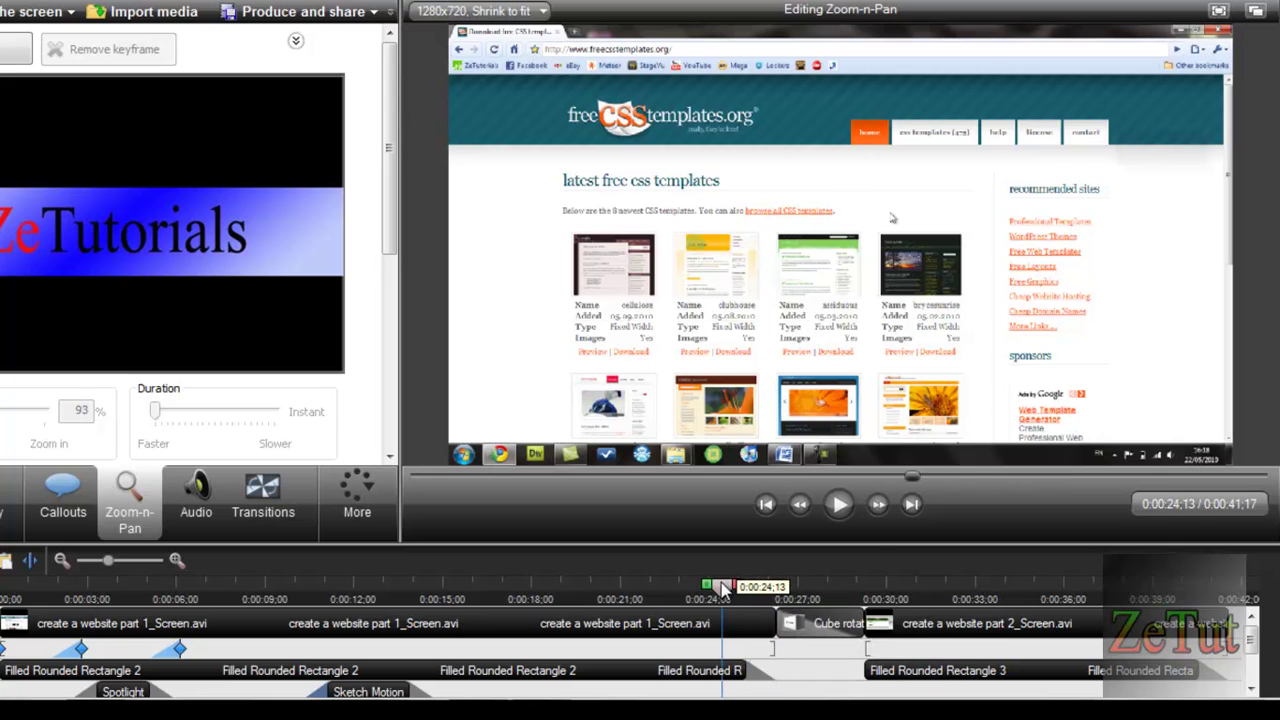
left_click(840, 505)
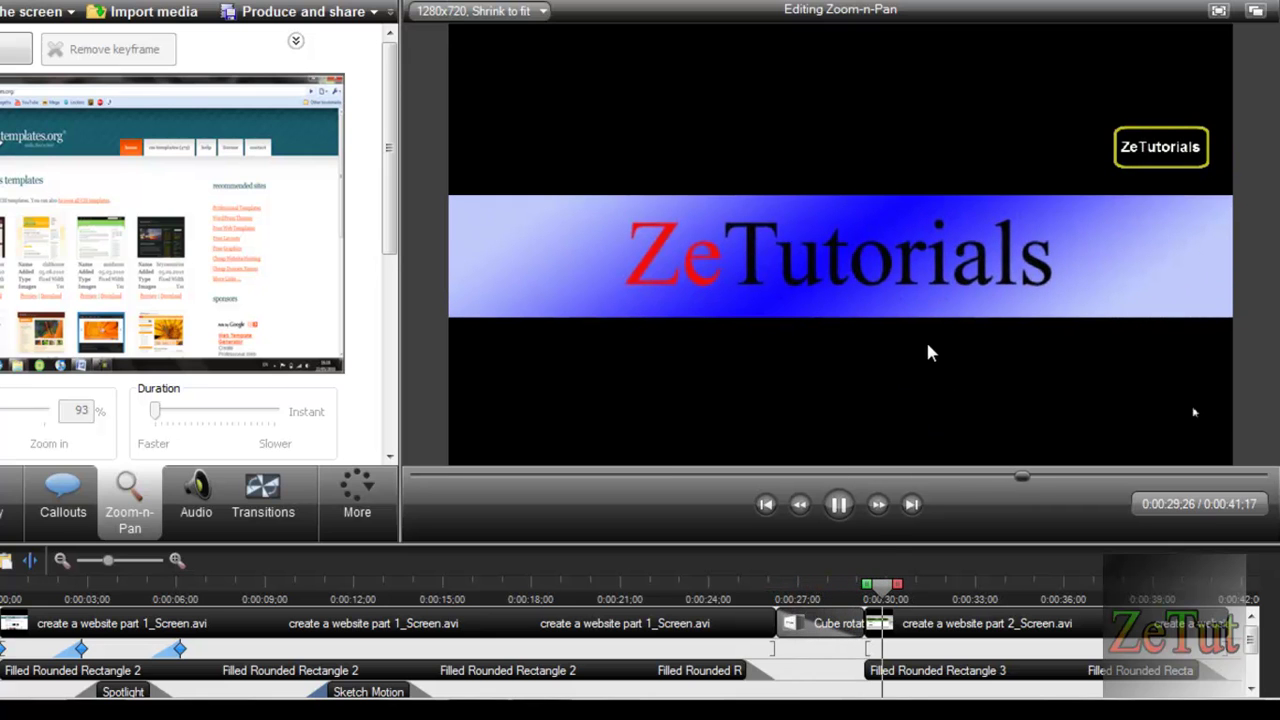
left_click(838, 504)
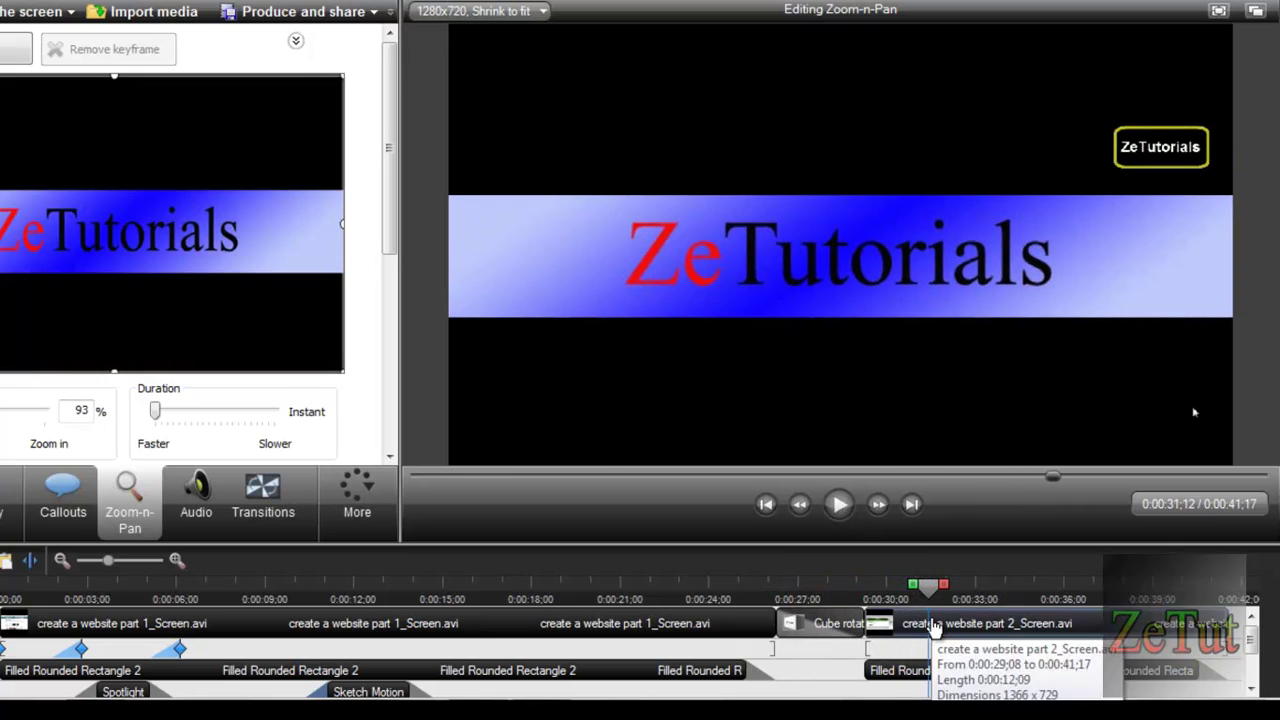
left_click_drag(928, 585, 648, 578)
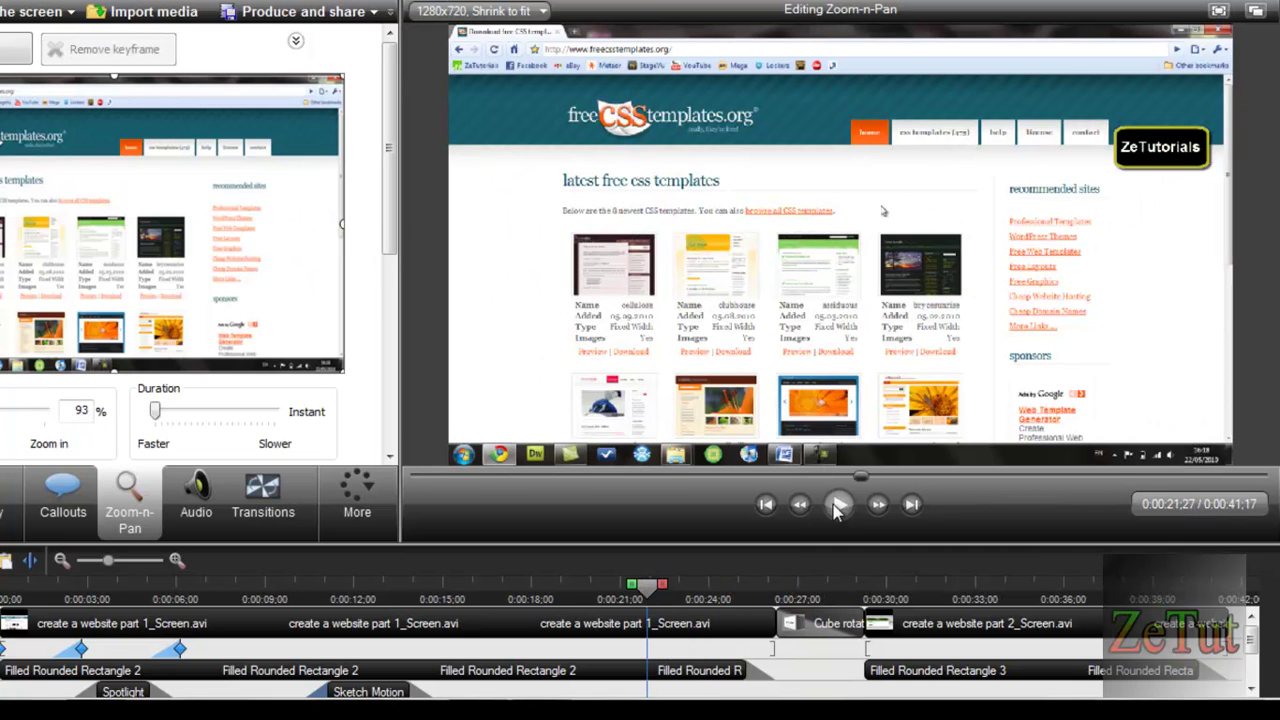
left_click(838, 505)
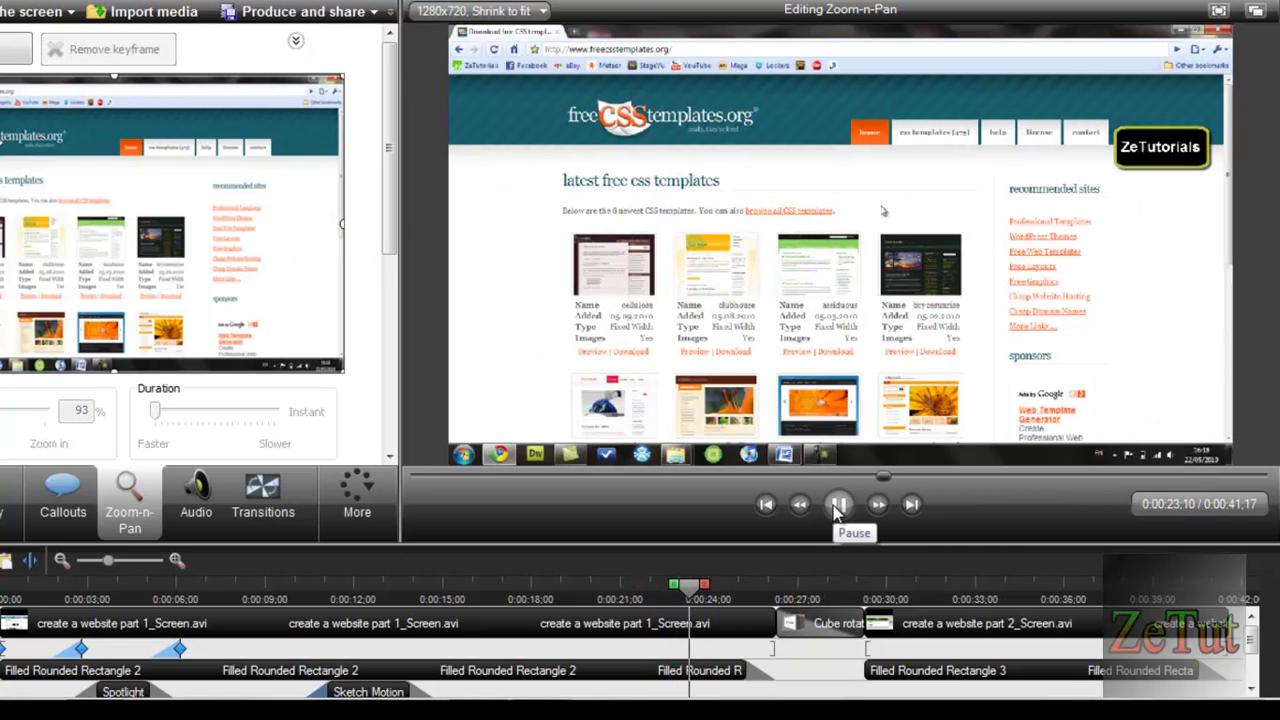
left_click(838, 505)
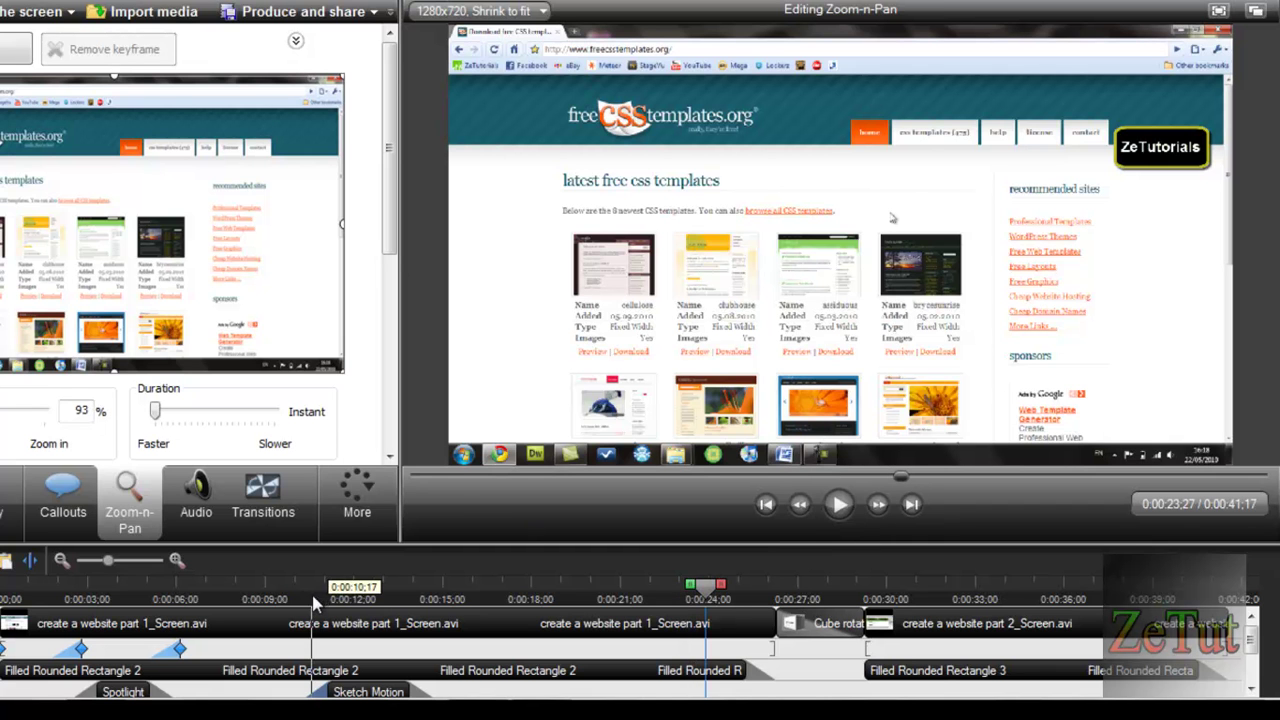
In the Audio panel, enable volume leveling with Medium volume variation and enable noise removal
left_click(205, 510)
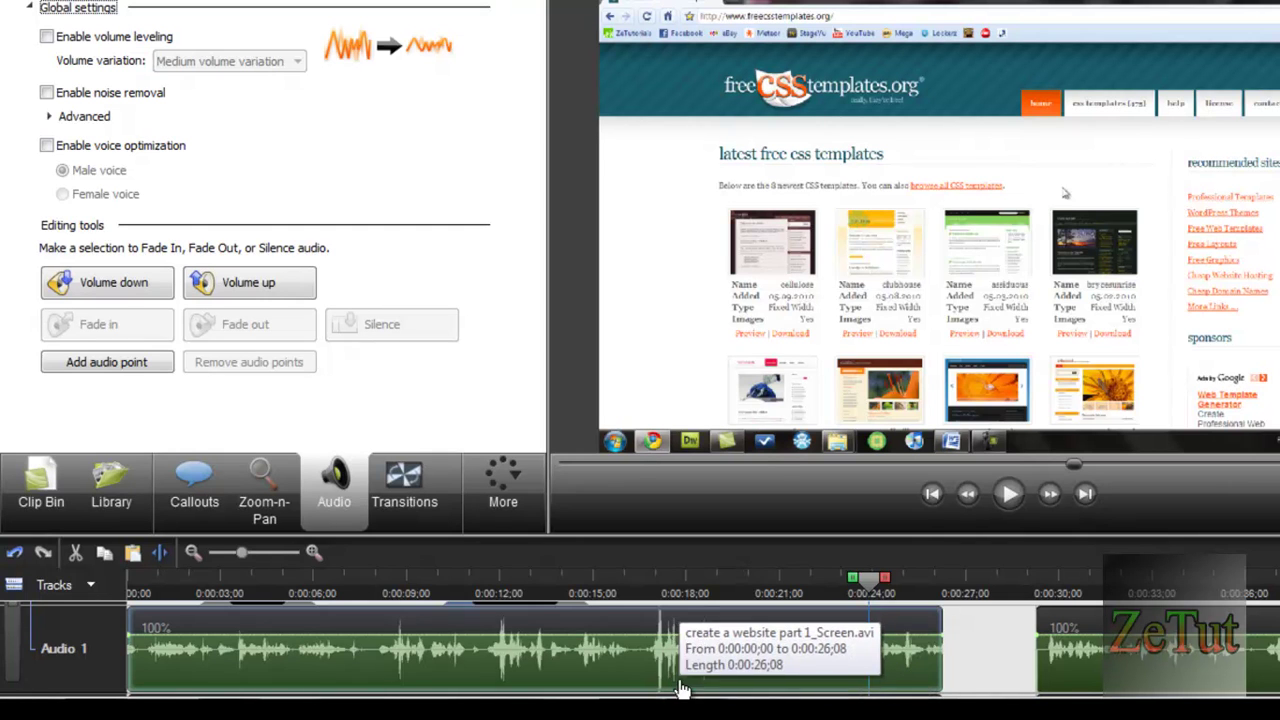
left_click(117, 37)
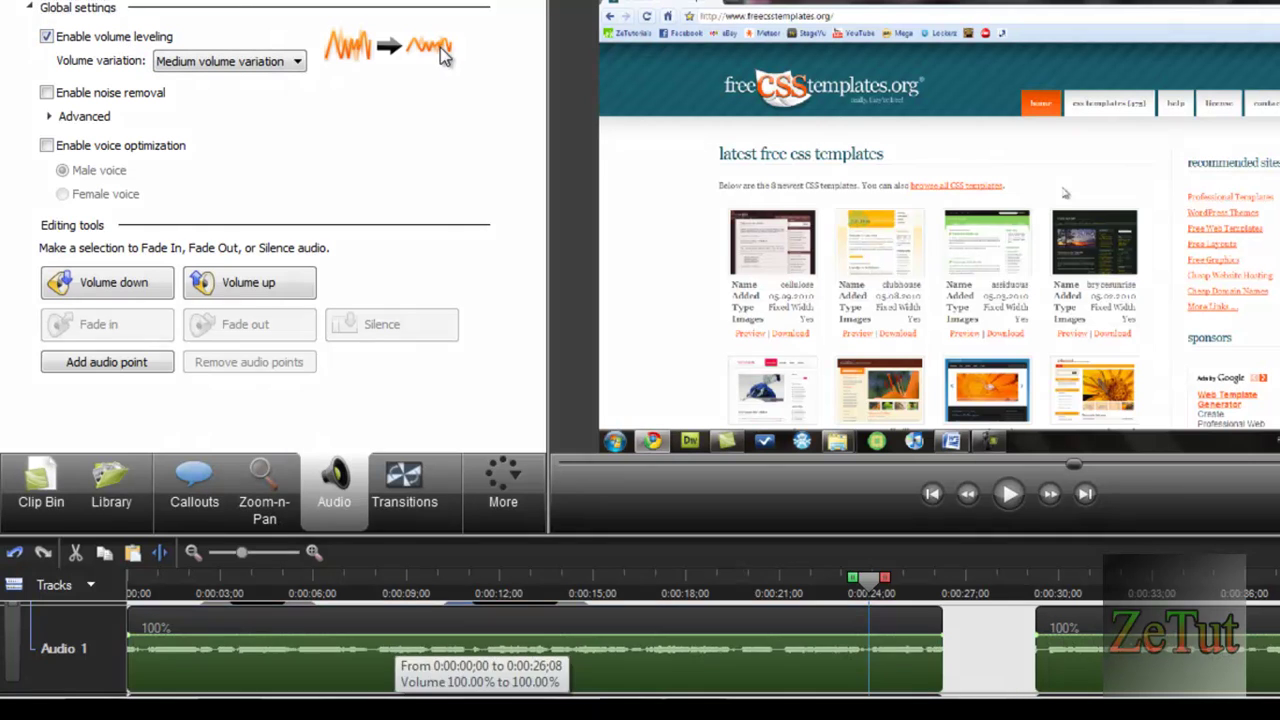
left_click(279, 61)
left_click(260, 85)
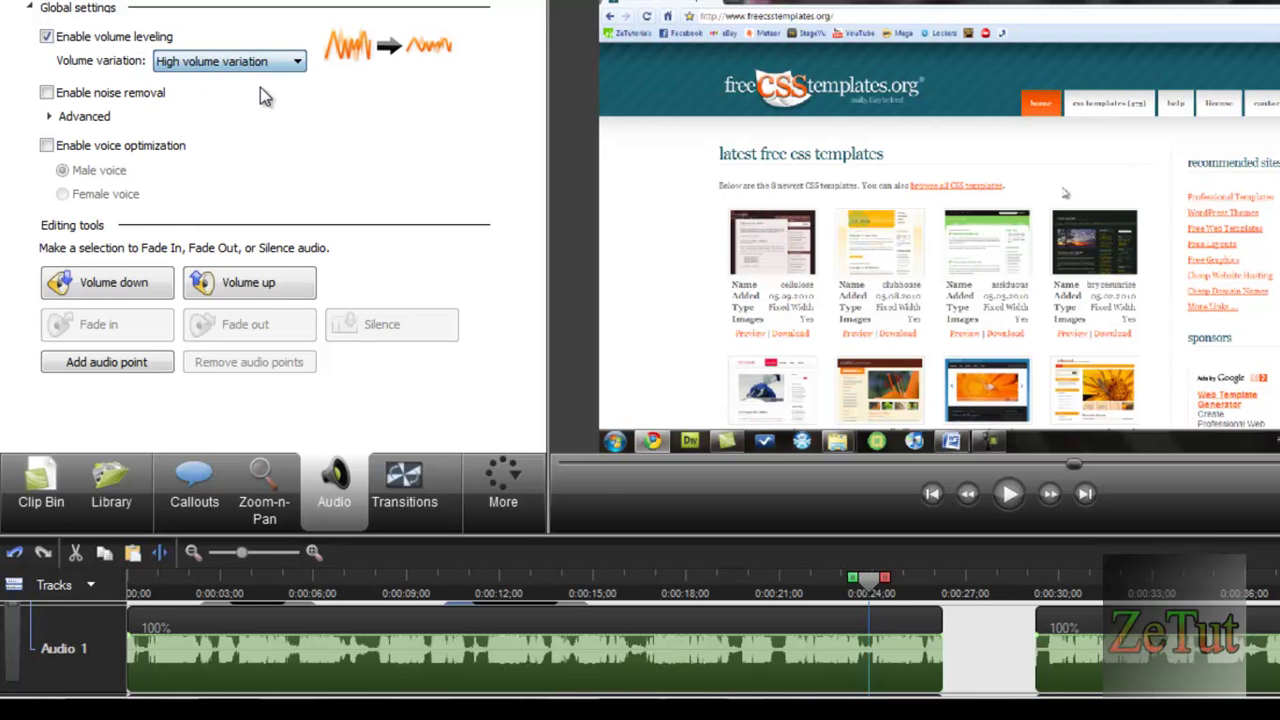
left_click(277, 64)
left_click(261, 99)
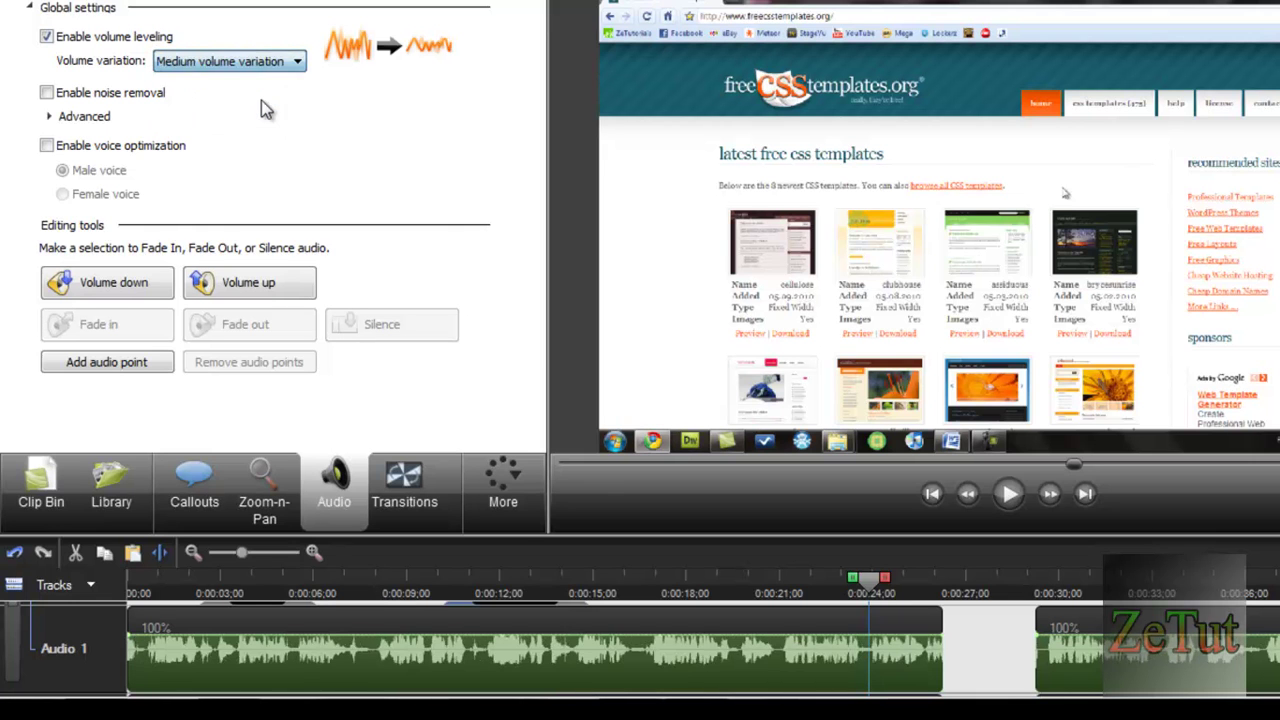
left_click(266, 65)
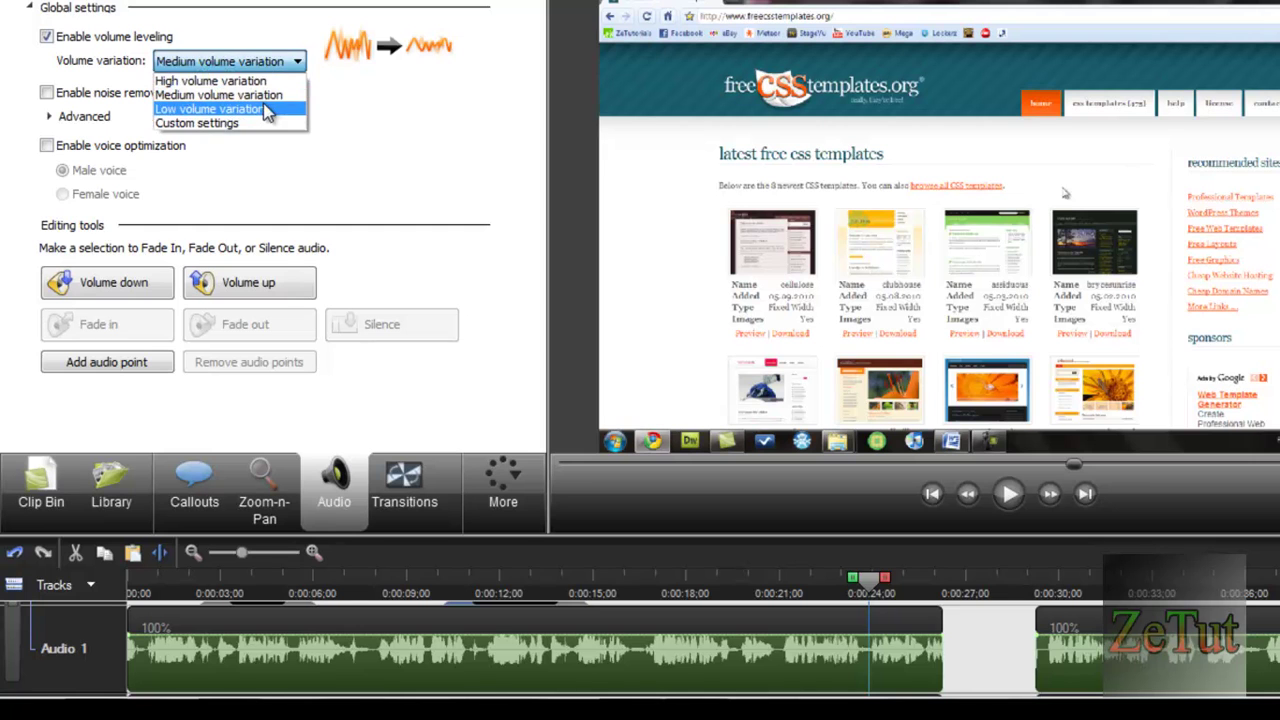
left_click(266, 109)
left_click(277, 63)
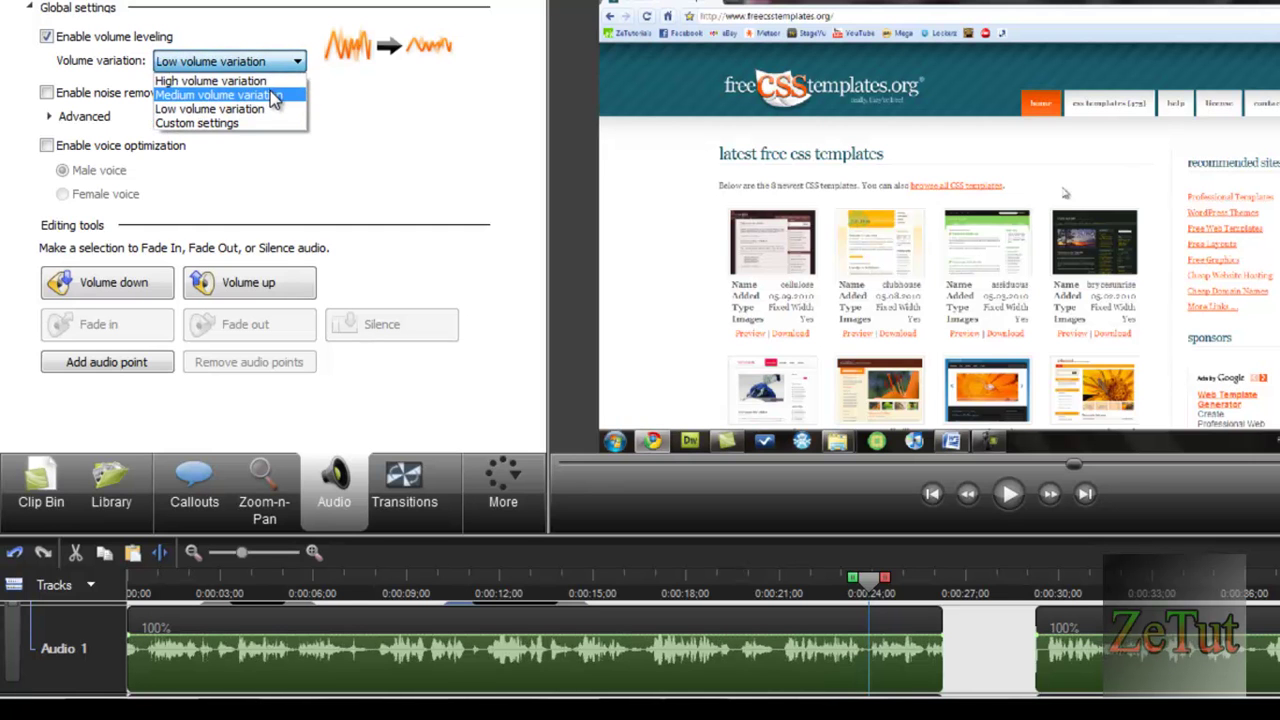
left_click(272, 96)
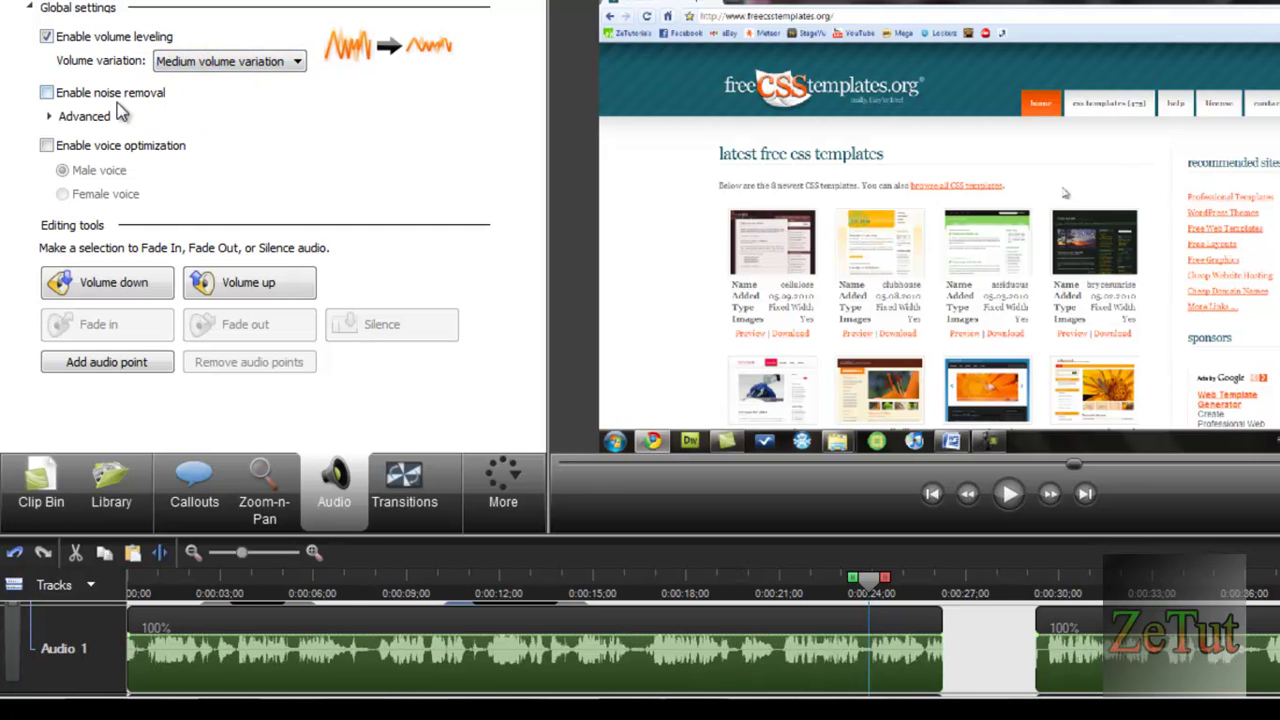
left_click(47, 92)
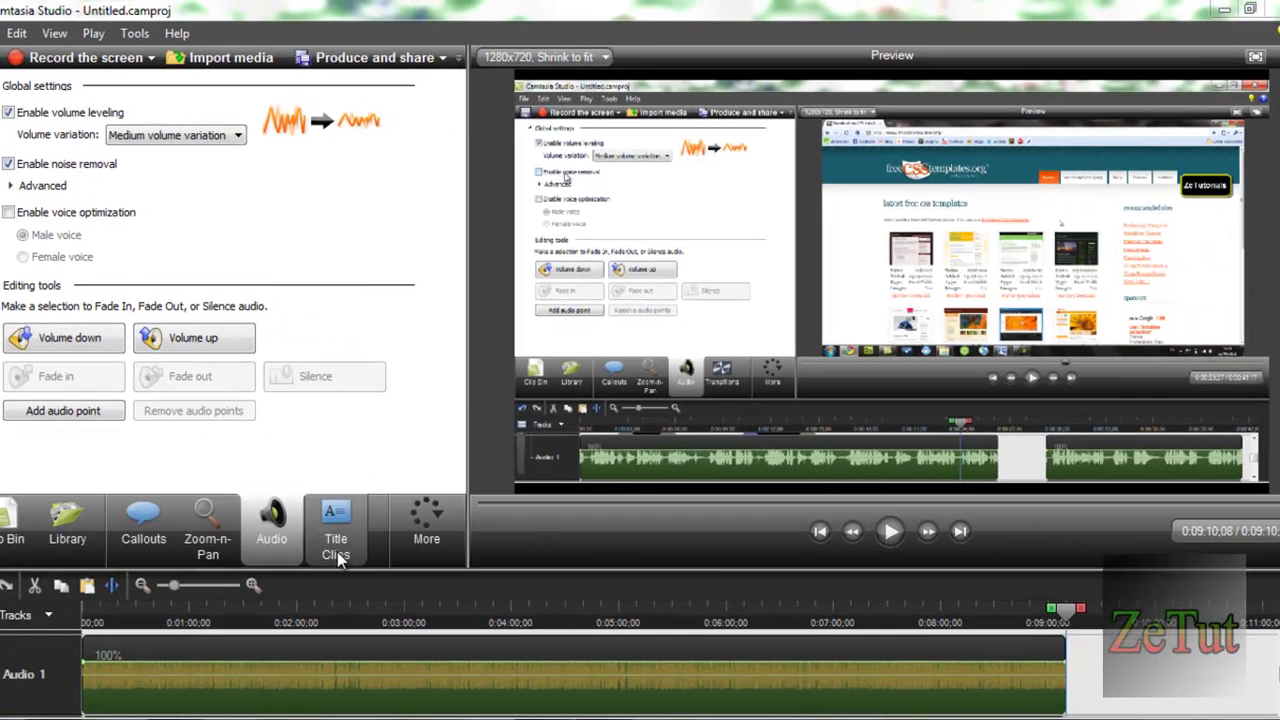
left_click(337, 551)
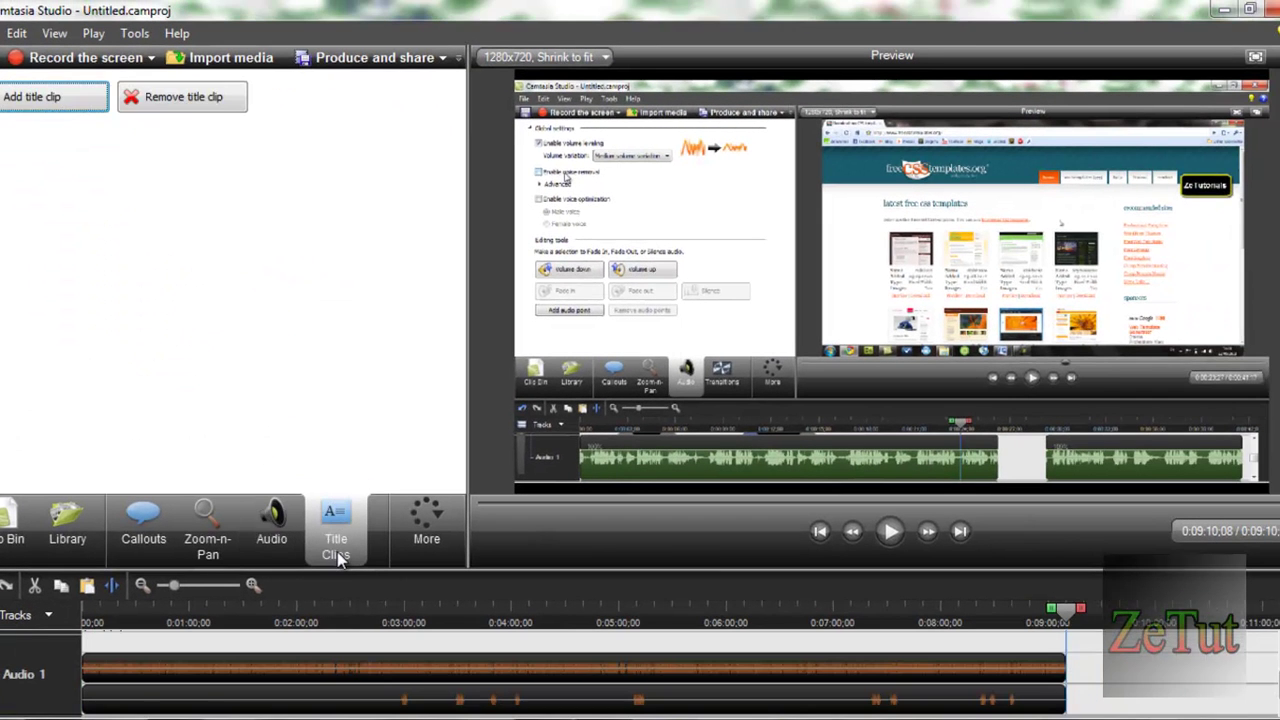
left_click(265, 525)
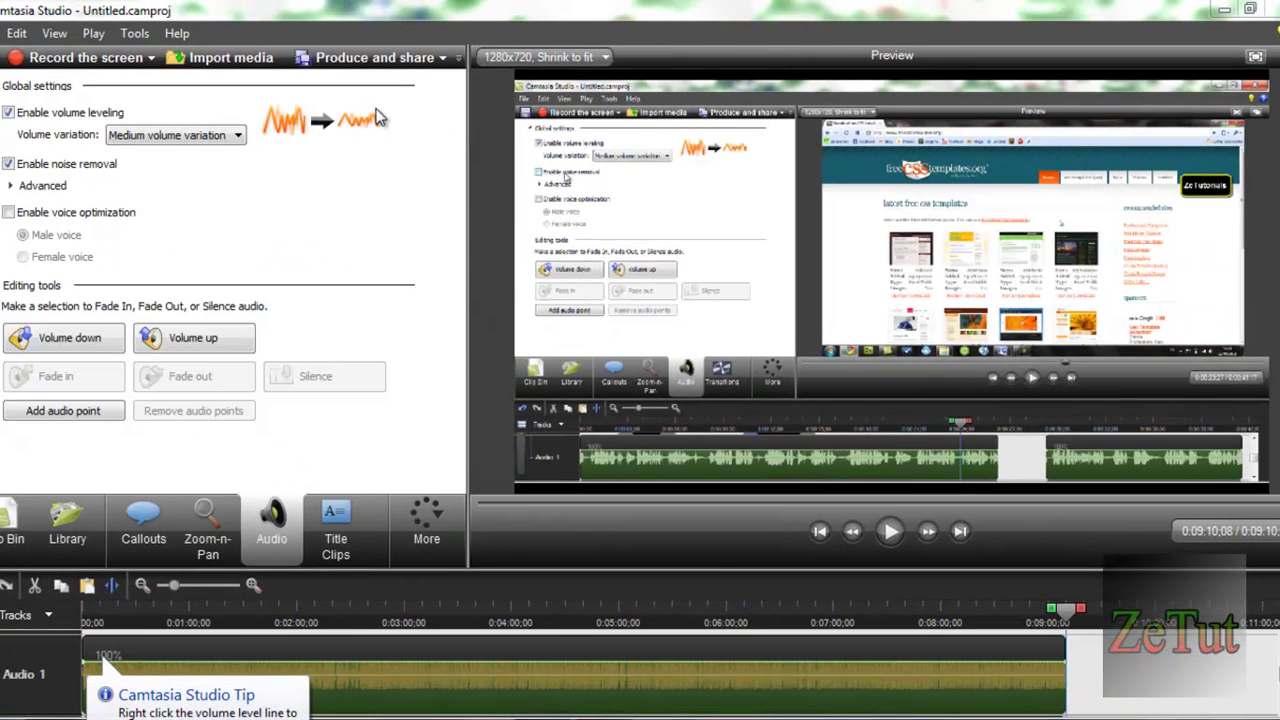
left_click(447, 66)
left_click(410, 295)
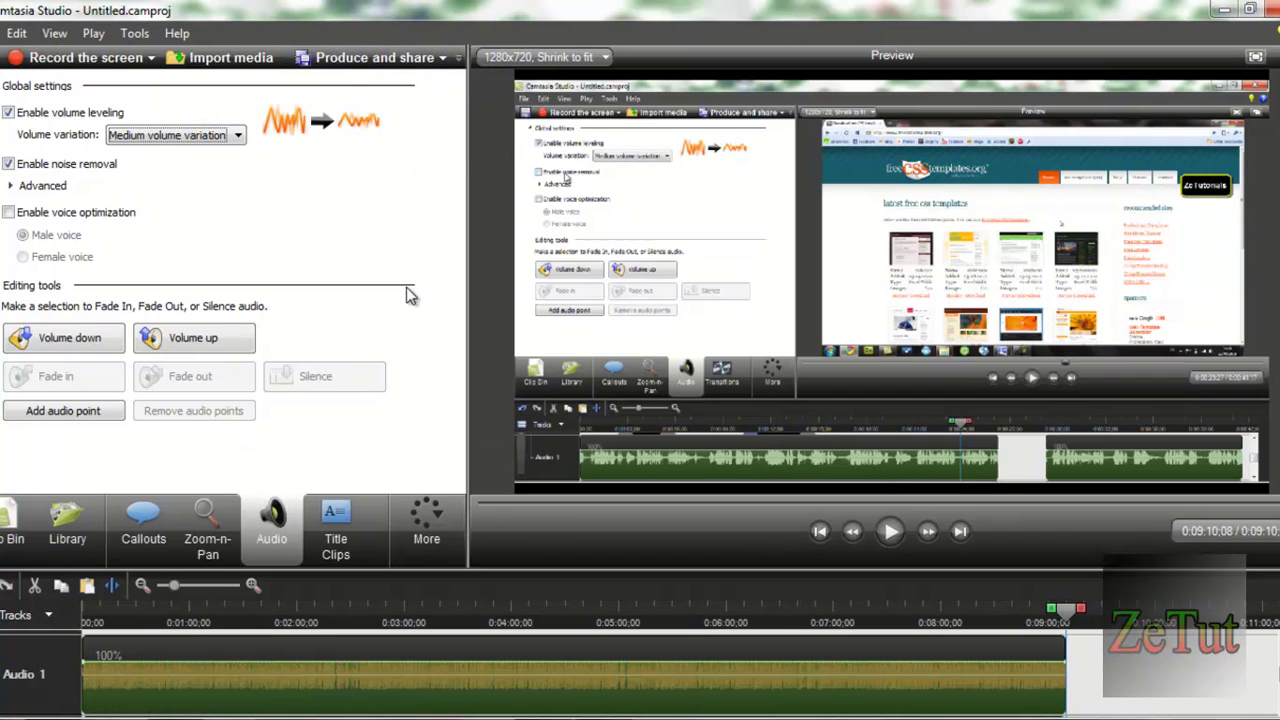